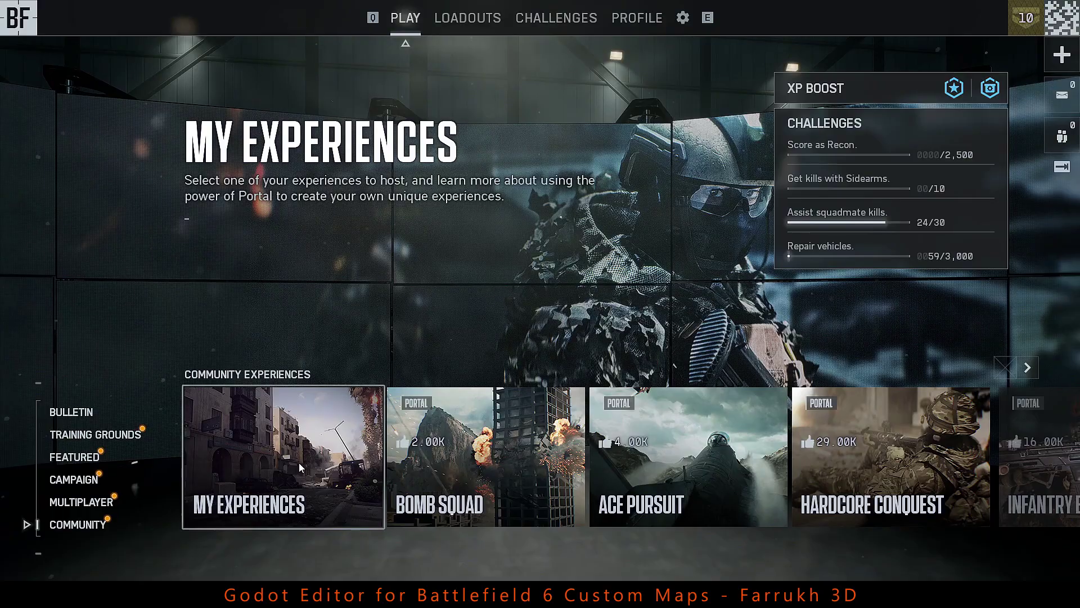
click(299, 462)
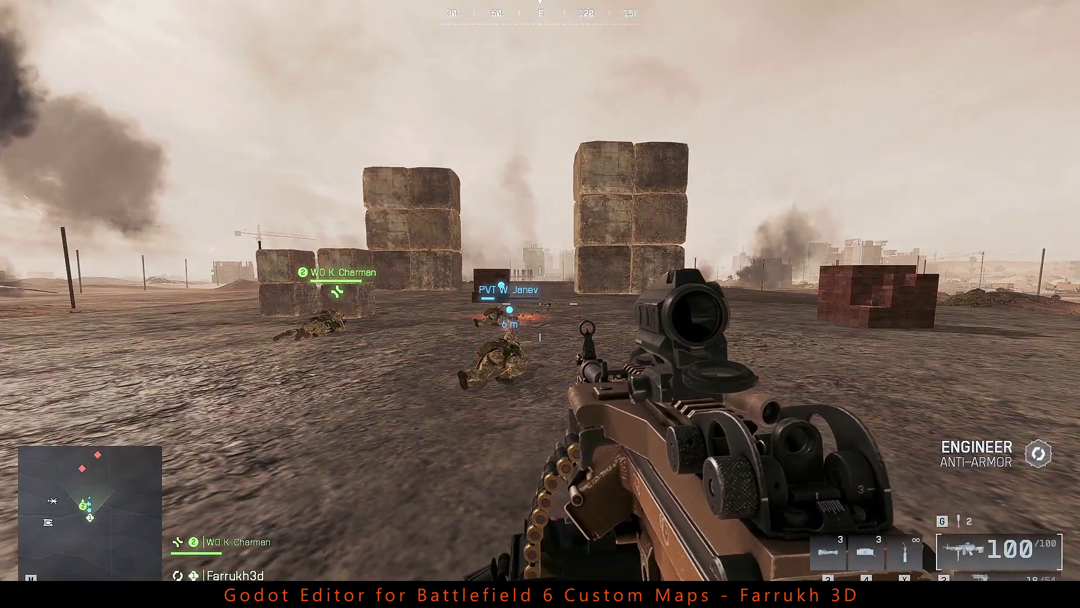
key(w)
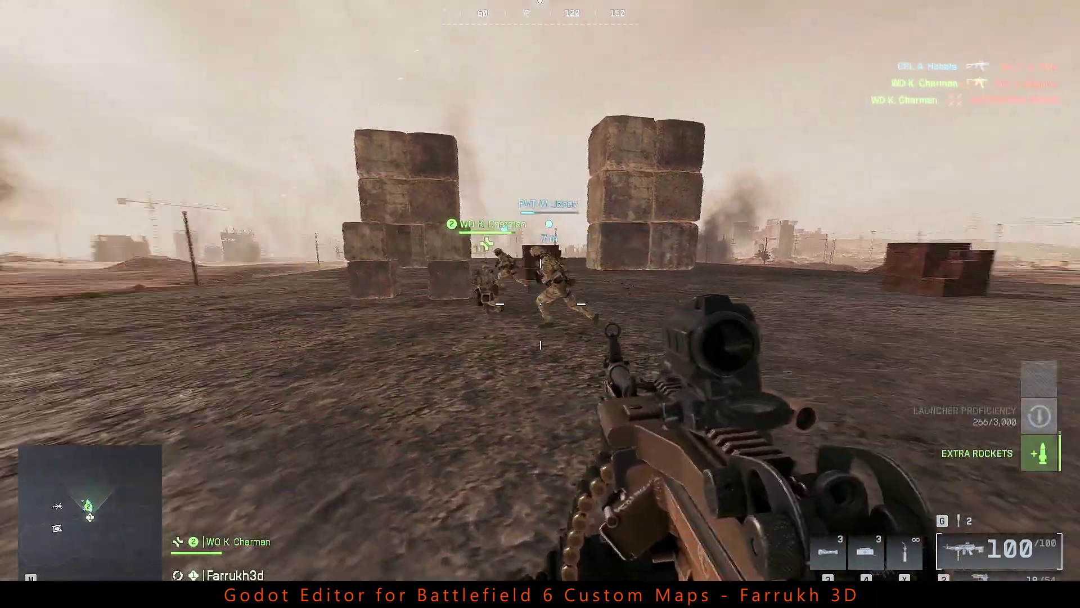
key(shift+w)
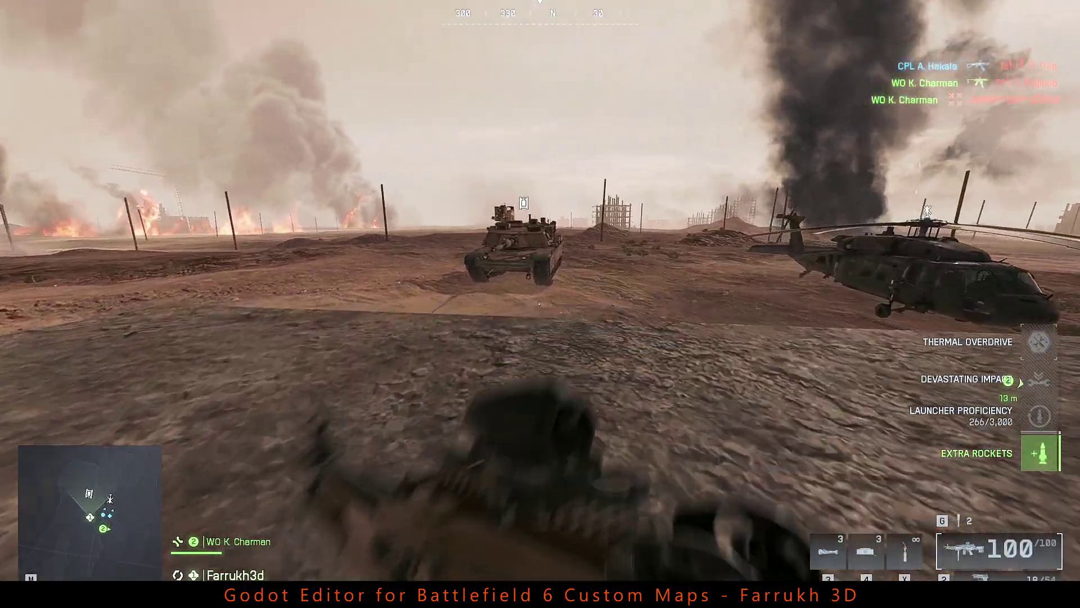
key(w)
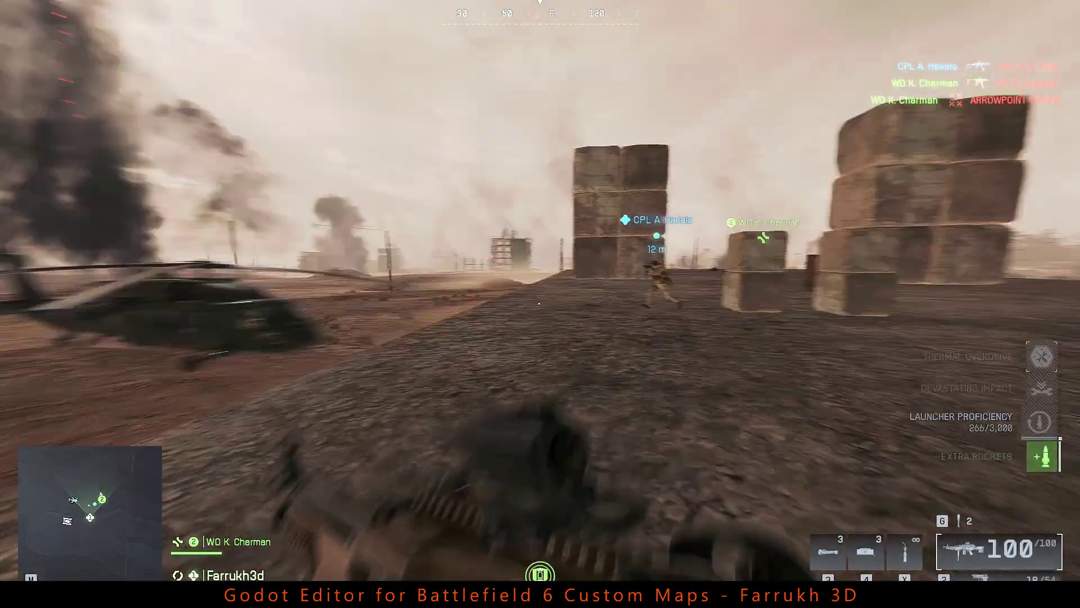
key(w)
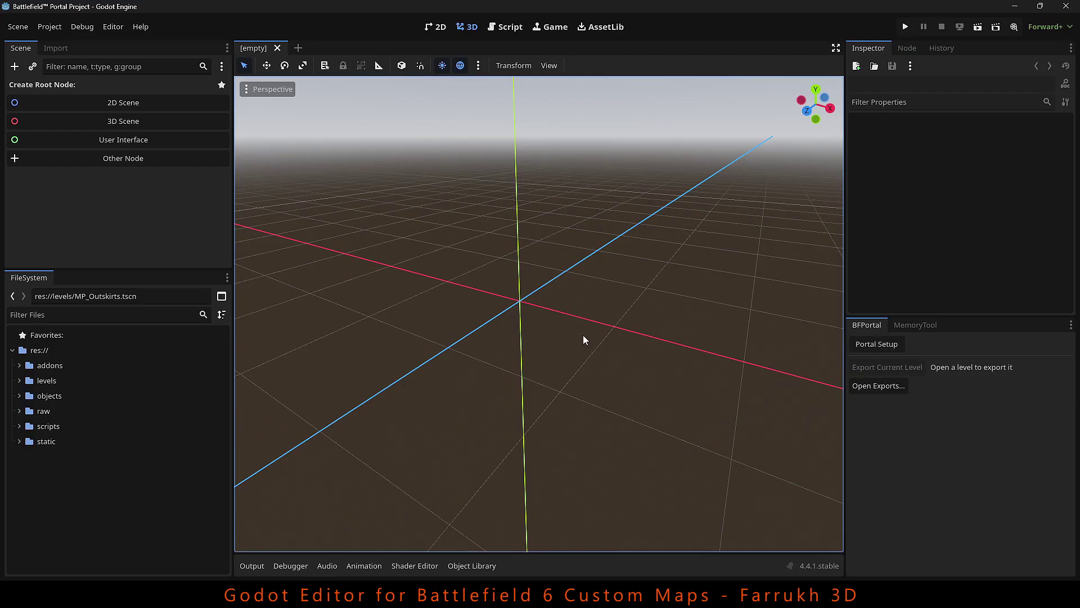
Open the MP_Outskirts.tscn level from the levels folder and enlarge the scene tree to show more nodes
click(20, 381)
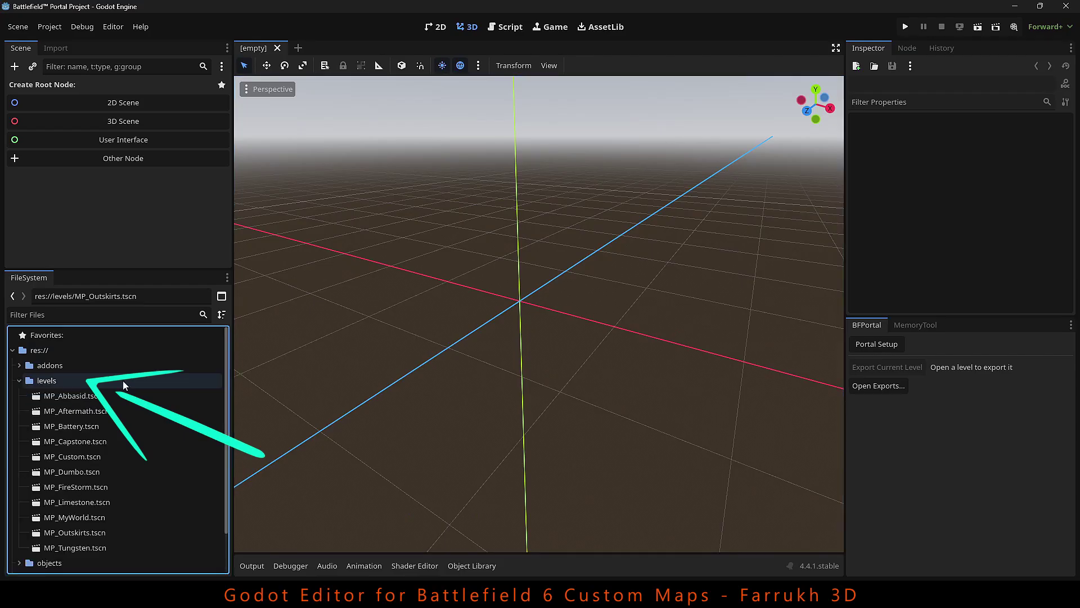
scroll(123, 380, down, 3)
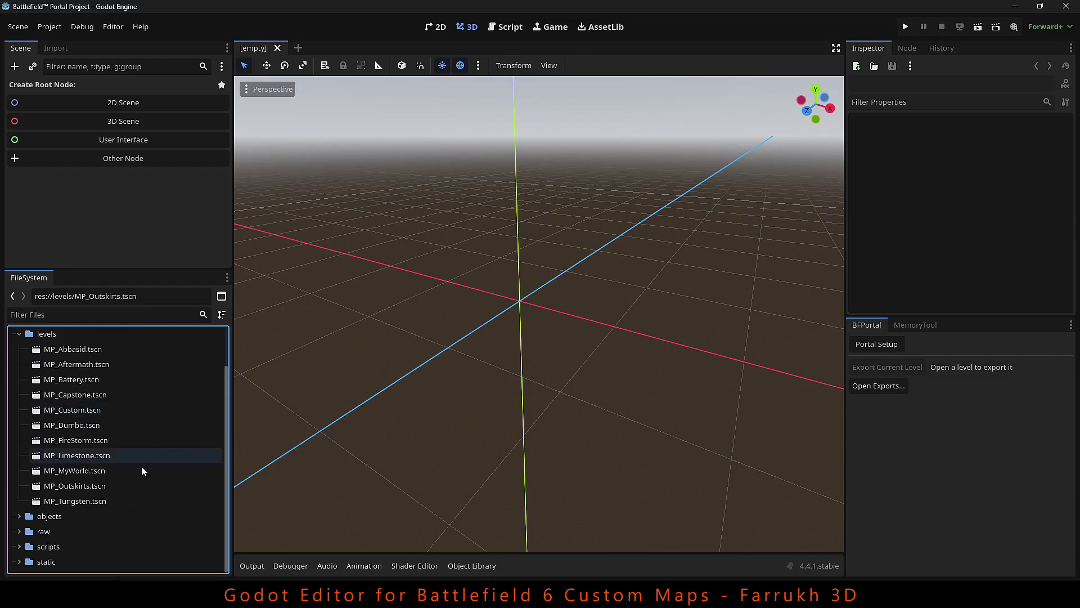
click(81, 487)
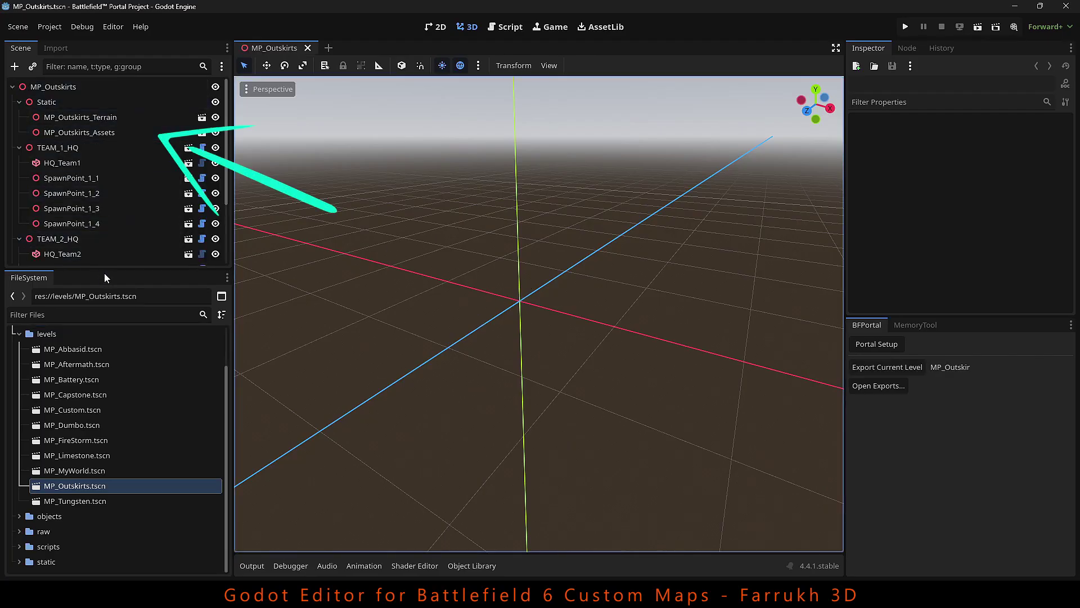
drag(104, 271, 109, 339)
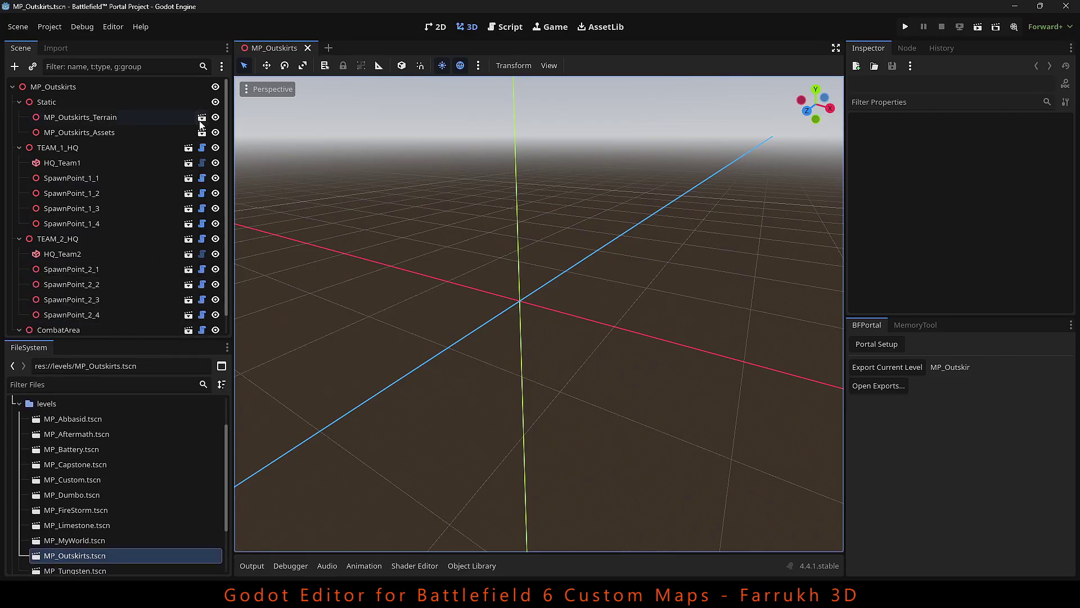
Examine the Outskirts level's scene nodes and fly over its terrain, buildings and combat area
scroll(204, 147, down, 1)
scroll(206, 159, up, 1)
right_drag(477, 309, 471, 332)
key(w)
scroll(508, 335, up, 15)
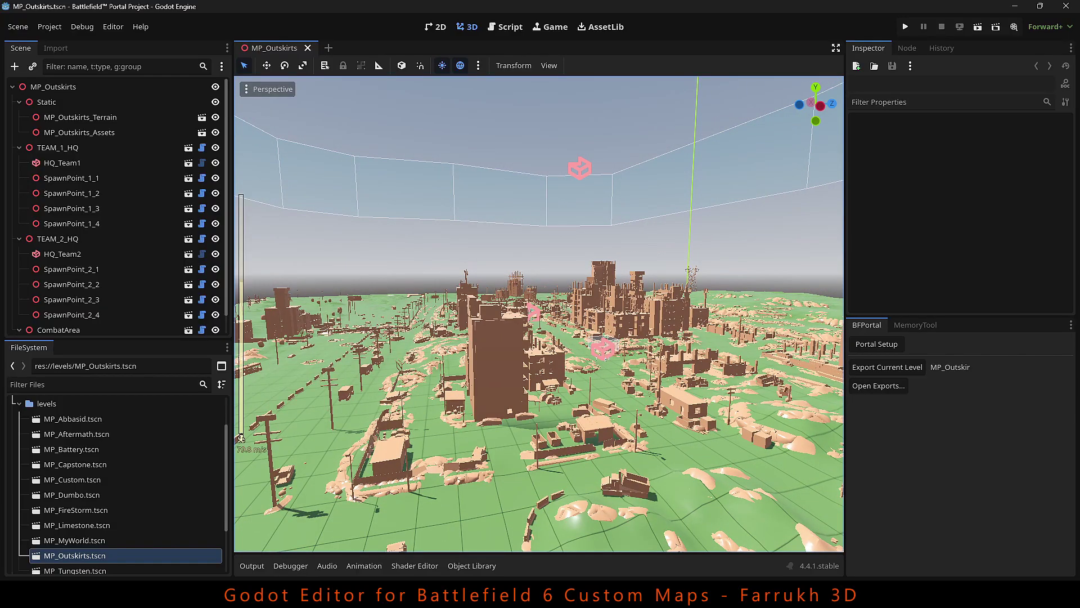
mouse_move(471, 332)
right_down()
mouse_move(481, 326)
mouse_move(470, 336)
right_up()
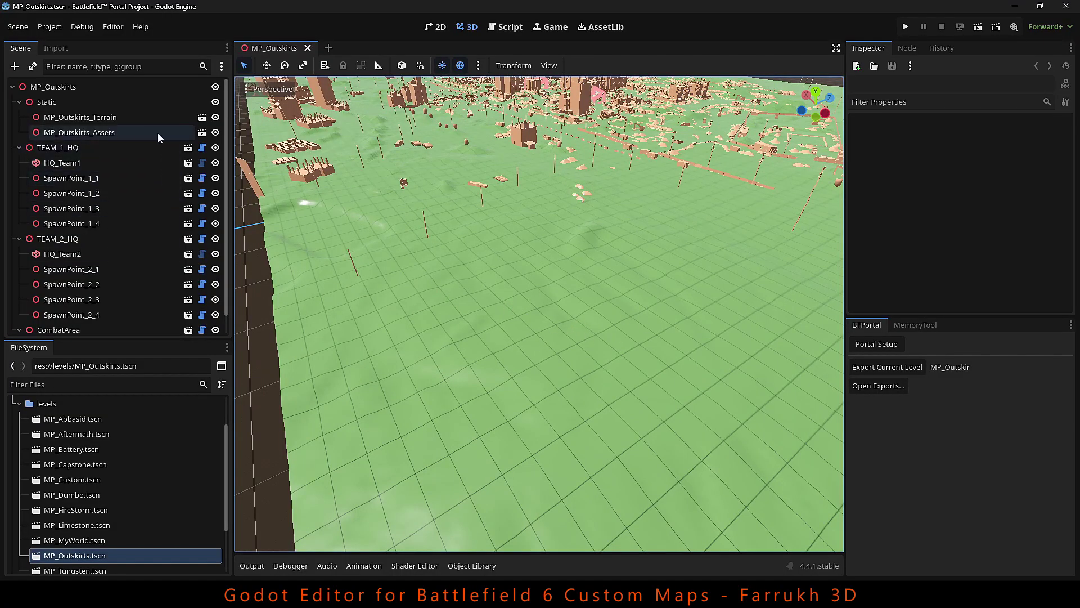
Open the Object Library and browse the MP_Outskirts and MP_FireStorm assets
click(474, 566)
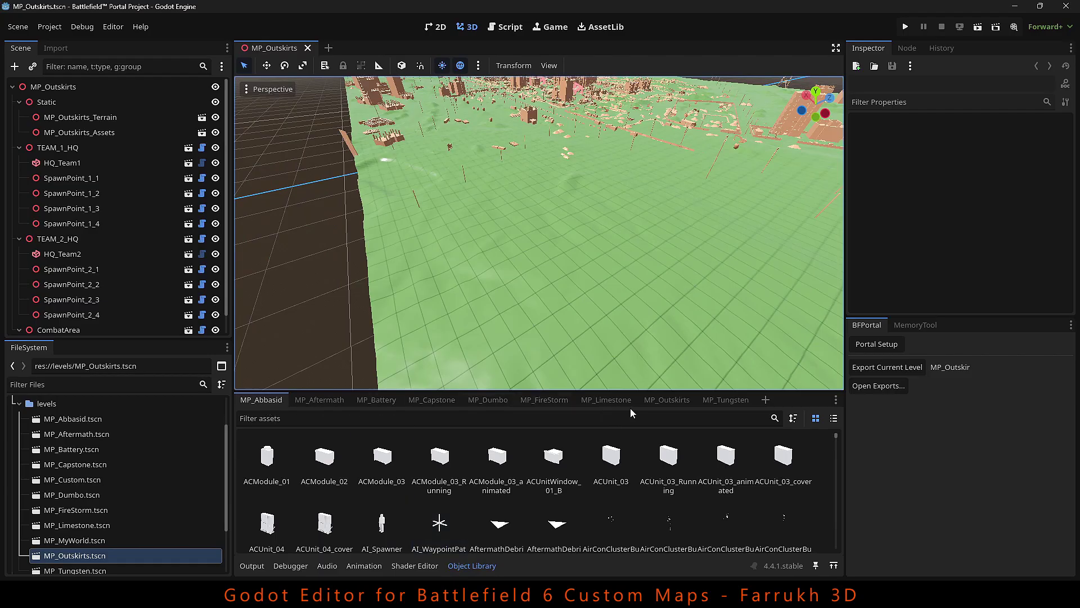
click(658, 402)
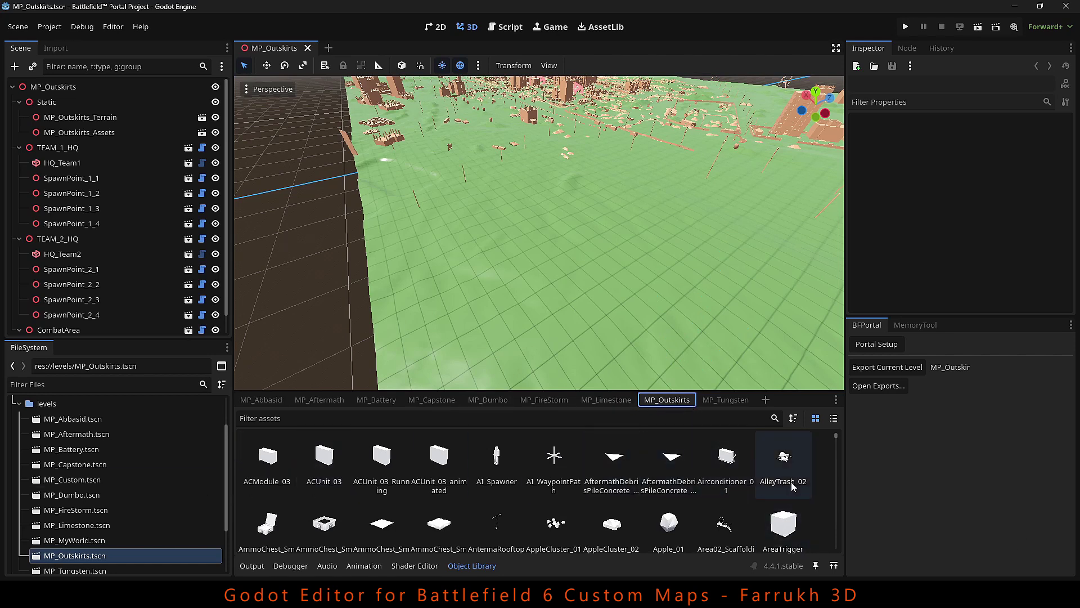
scroll(788, 481, down, 3)
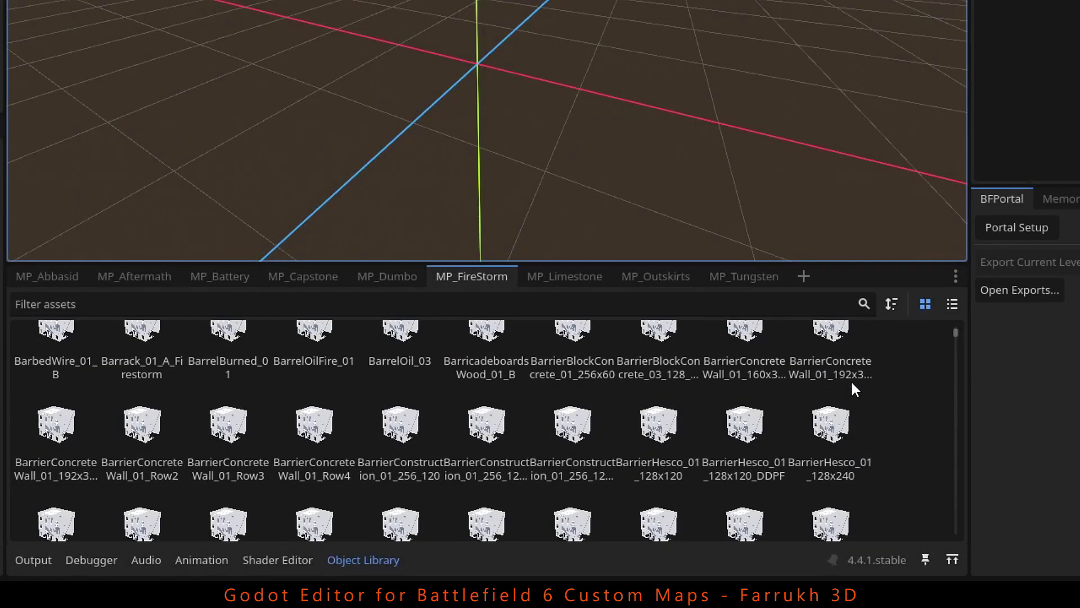
scroll(833, 393, down, 1)
scroll(732, 439, down, 1)
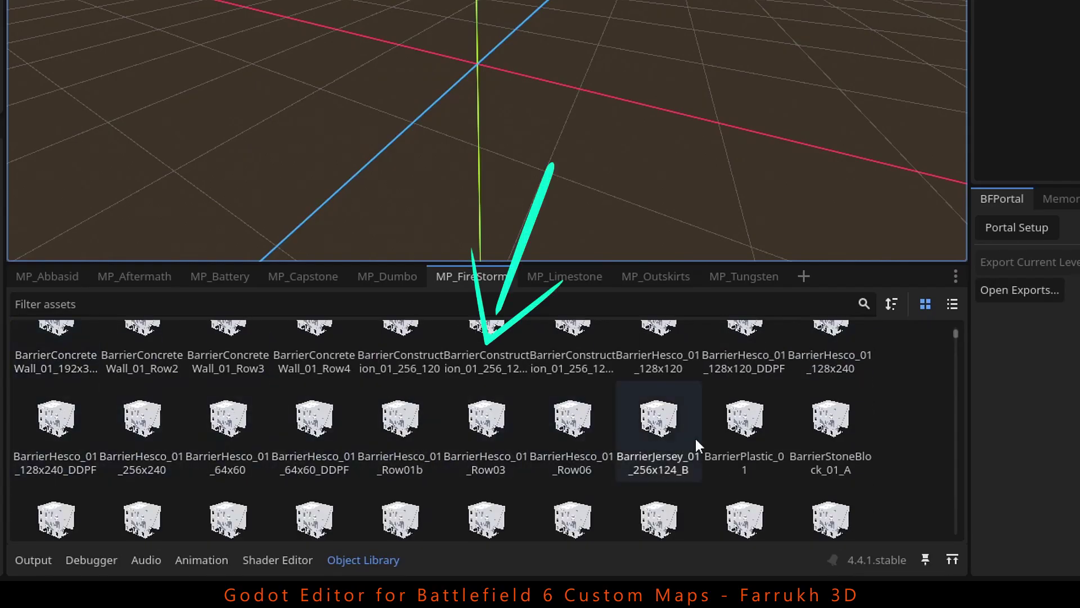
scroll(821, 440, down, 1)
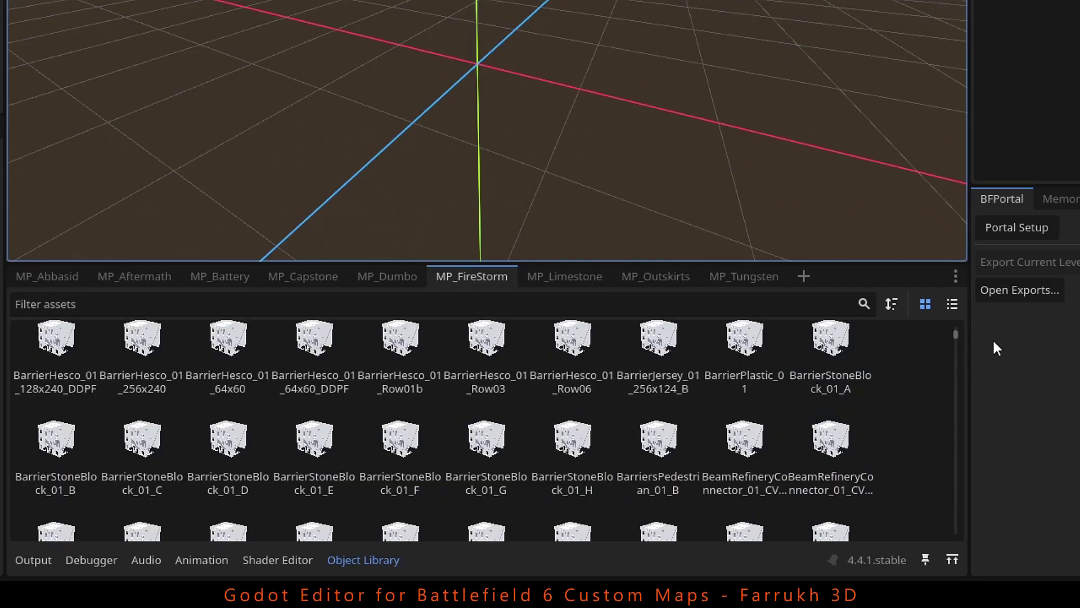
Run Portal Setup to regenerate the object library, dismiss its completion notice and reopen the Object Library
click(1015, 234)
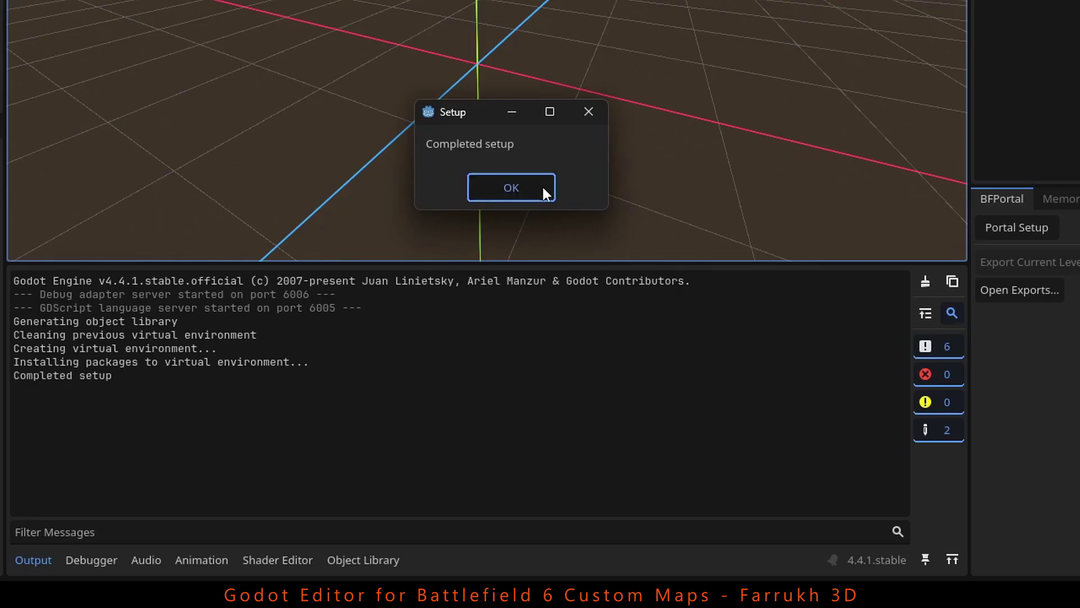
click(542, 184)
click(390, 560)
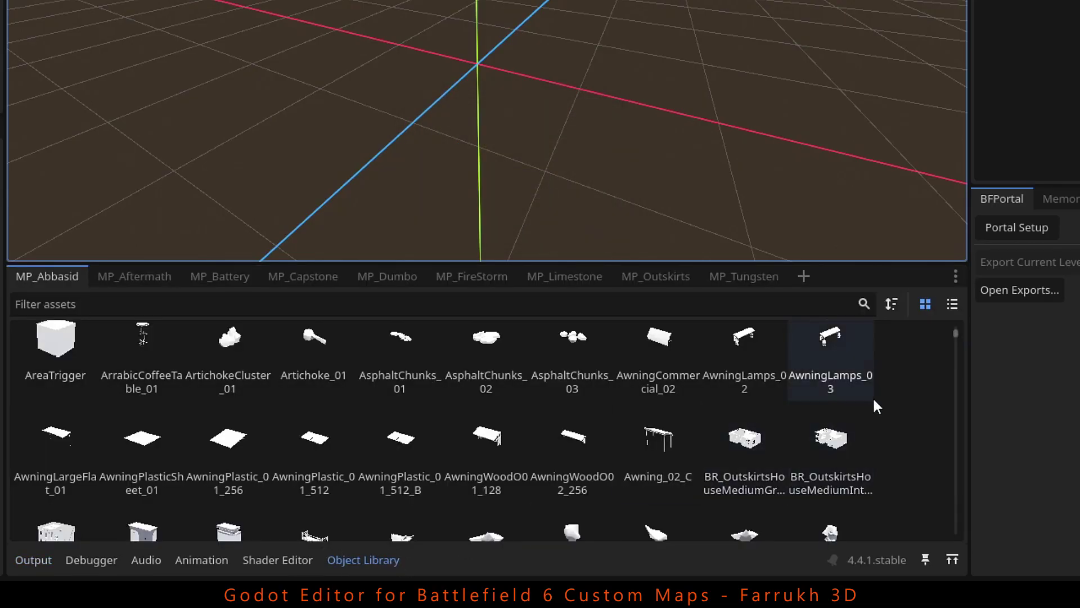
Check the asset thumbnails for the MP_Abbasid, MP_FireStorm and MP_Outskirts levels
scroll(893, 382, down, 6)
click(506, 276)
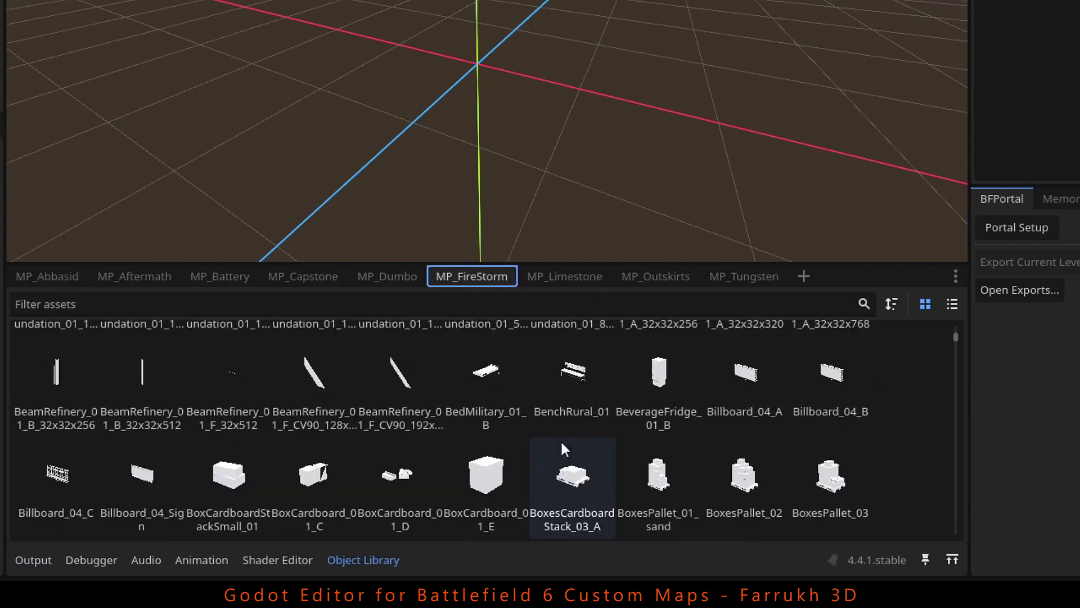
click(656, 277)
scroll(688, 410, down, 2)
scroll(693, 412, up, 6)
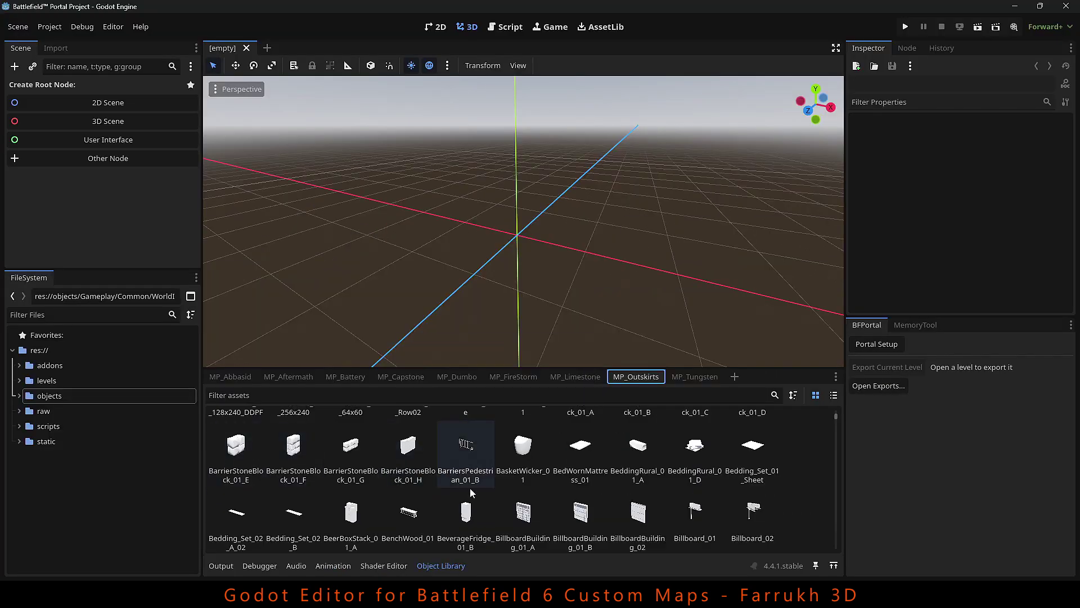
Open the BillboardBuilding_01_A and BoxCardboard_01_B objects from the MP_Outskirts assets and inspect their models from several angles
scroll(473, 490, down, 3)
double_click(510, 491)
scroll(537, 296, down, 12)
middle_drag(537, 296, 657, 271)
double_click(695, 523)
scroll(489, 261, up, 12)
middle_drag(489, 261, 608, 282)
scroll(475, 489, down, 1)
Open the BooksPile_01_A object from the MP_Outskirts assets and inspect its model
click(477, 507)
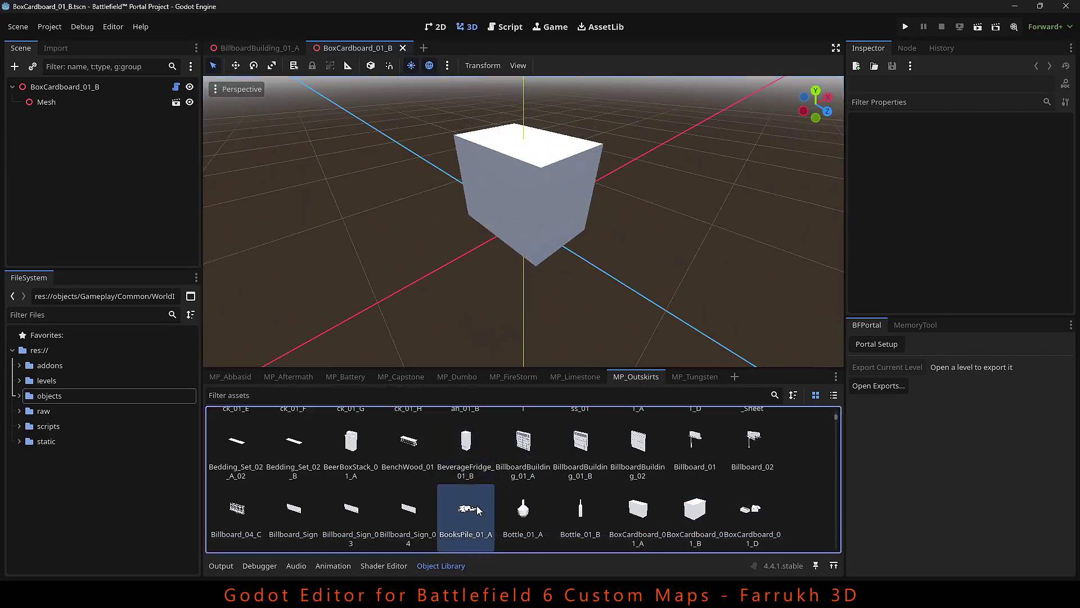
double_click(477, 510)
middle_drag(507, 253, 574, 275)
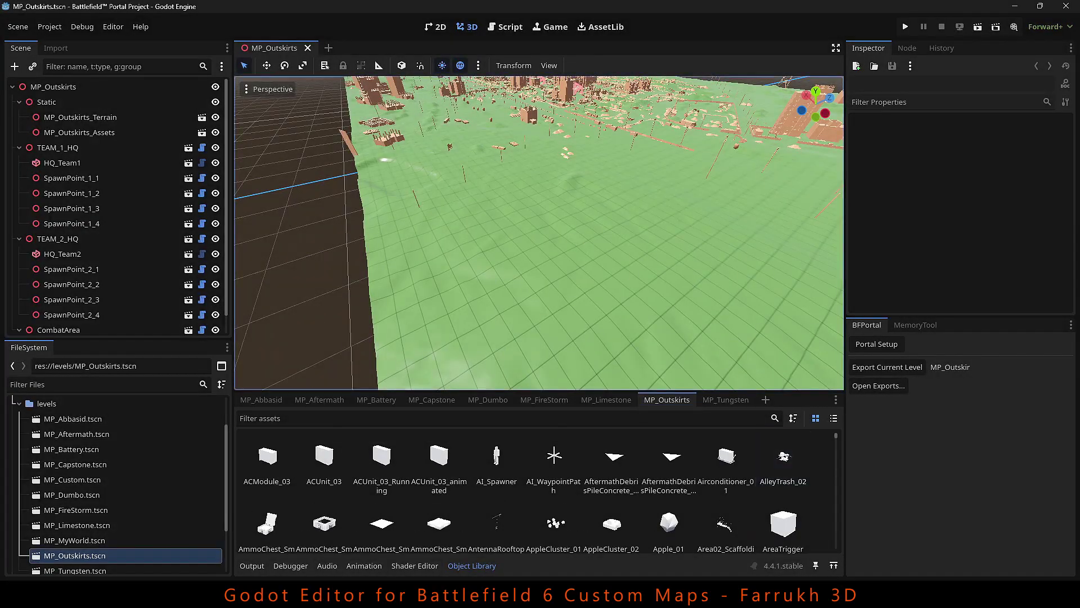
Filter the MP_Outskirts assets by "floo" and place the ConstructionFloorConcrete_01_512x64x256 block over the open green terrain
right_drag(539, 233, 489, 242)
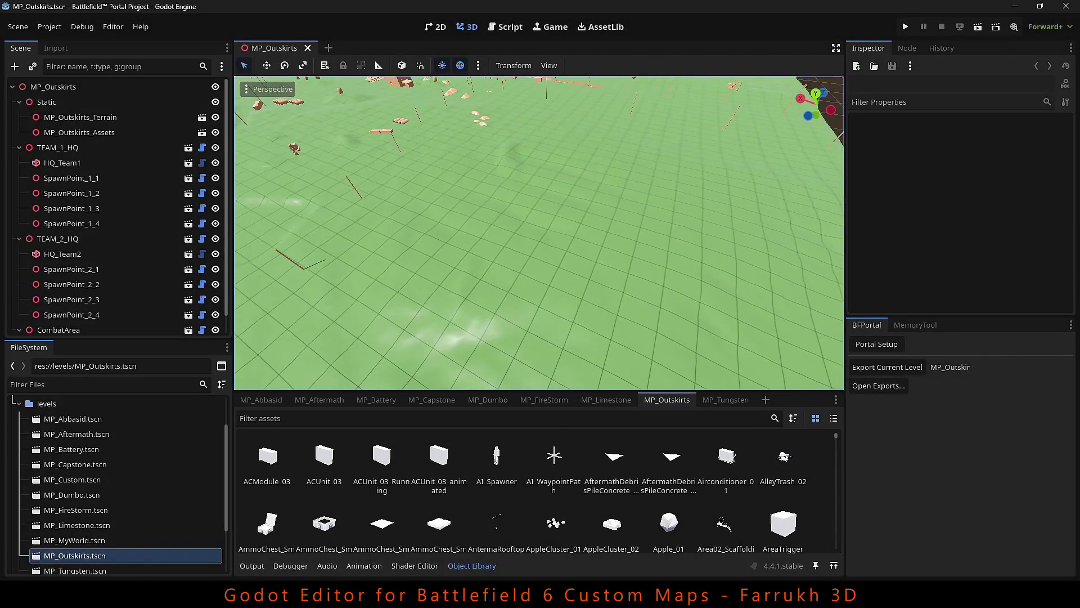
click(345, 421)
text(floo)
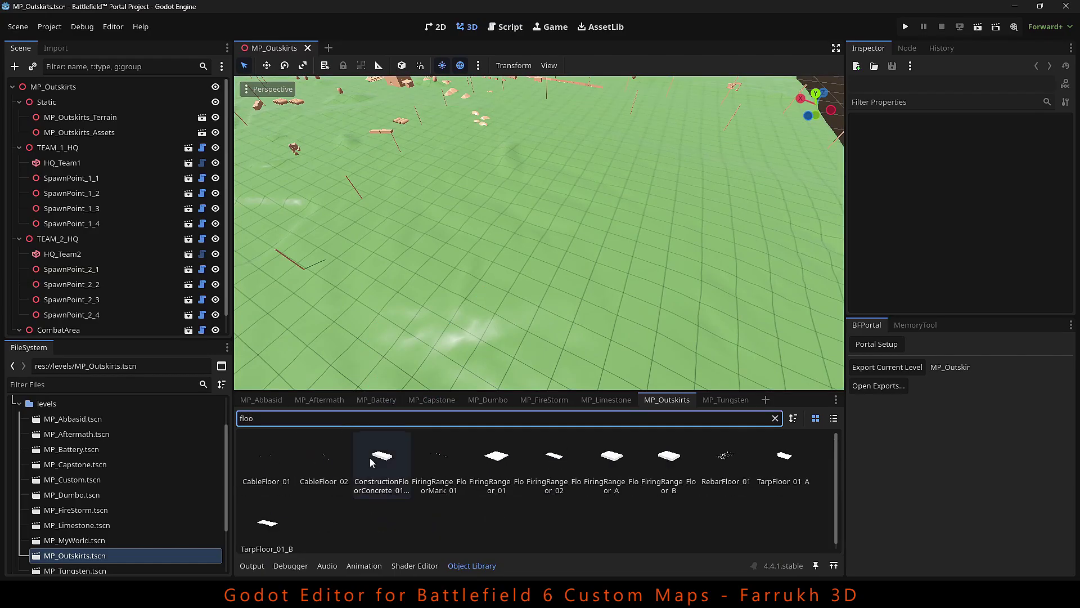
drag(375, 459, 642, 173)
Hide the Object Library and lower the concrete floor block vertically toward the terrain
scroll(546, 262, down, 4)
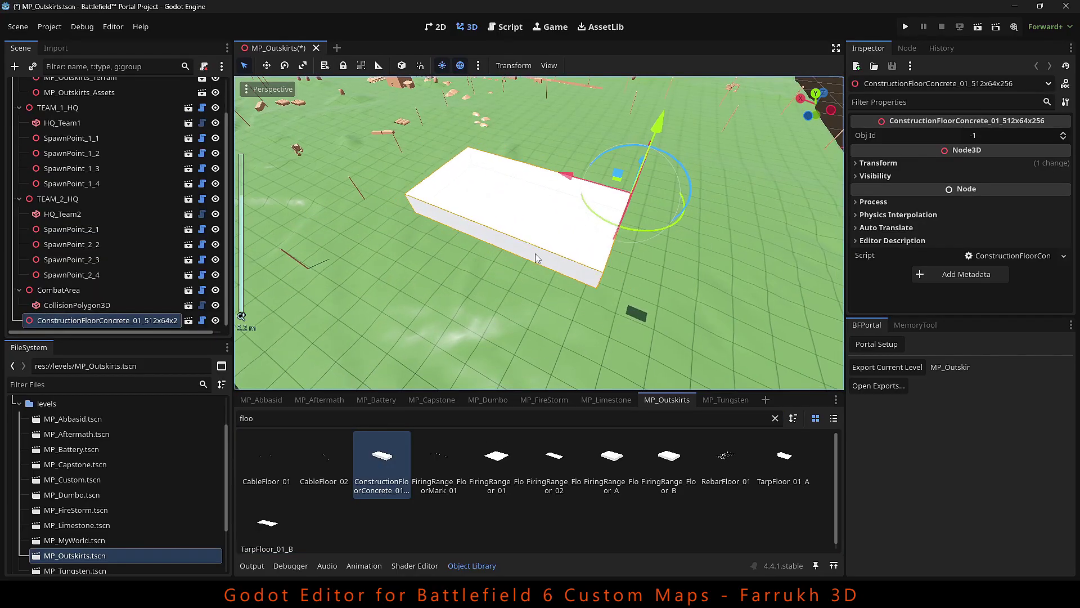
right_drag(546, 262, 398, 167)
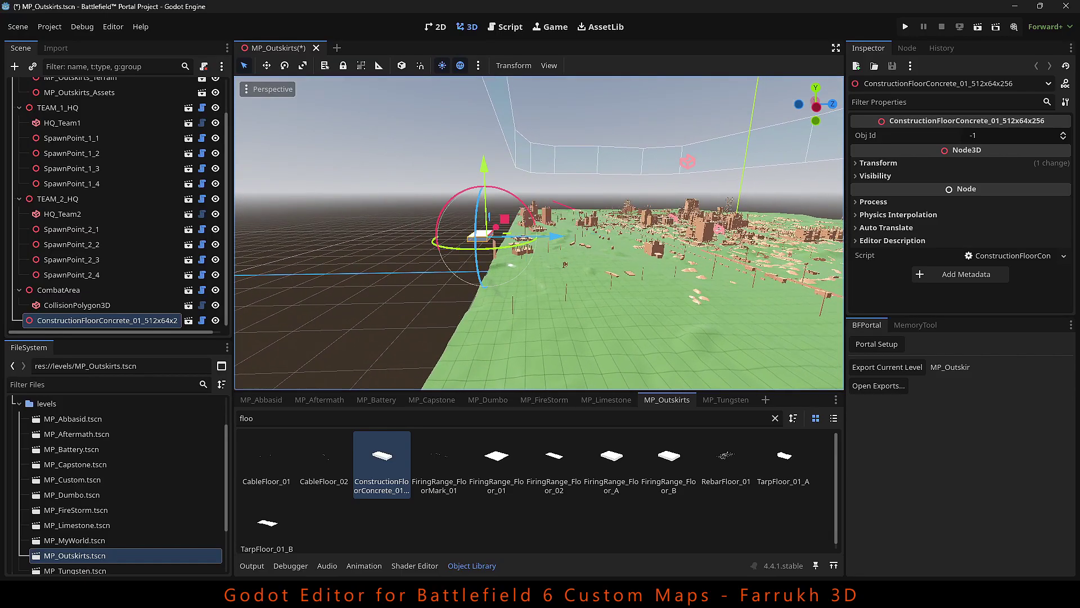
middle_drag(576, 259, 777, 259)
key(s)
key(w)
scroll(538, 232, up, 2)
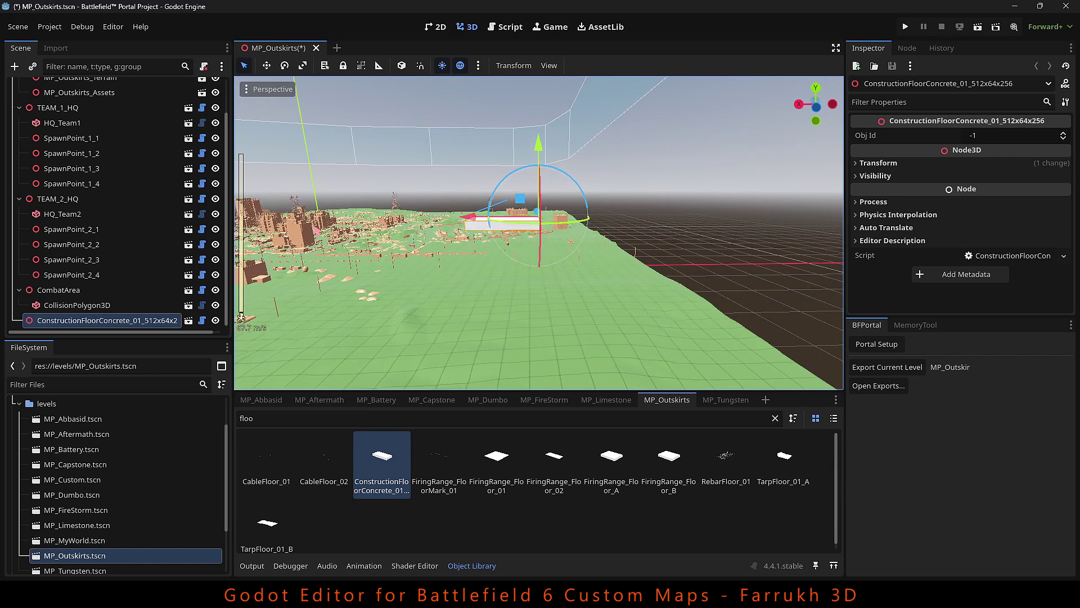
click(479, 564)
drag(538, 214, 538, 395)
Shift the concrete floor block along the Z axis, away from the terrain's outer edge
right_drag(538, 395, 417, 453)
key(d)
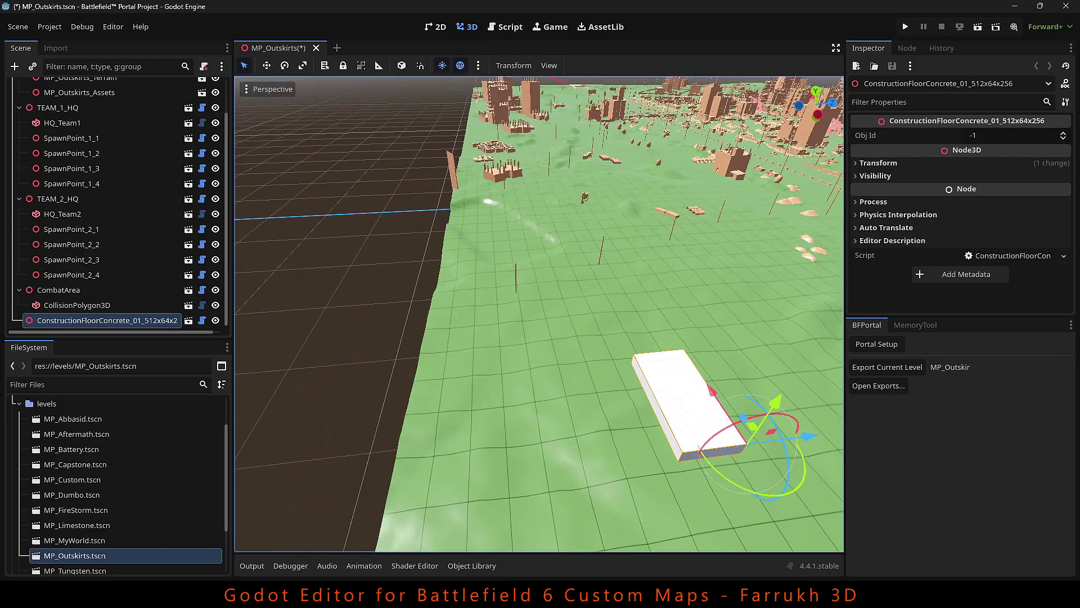
key(s)
scroll(539, 314, down, 6)
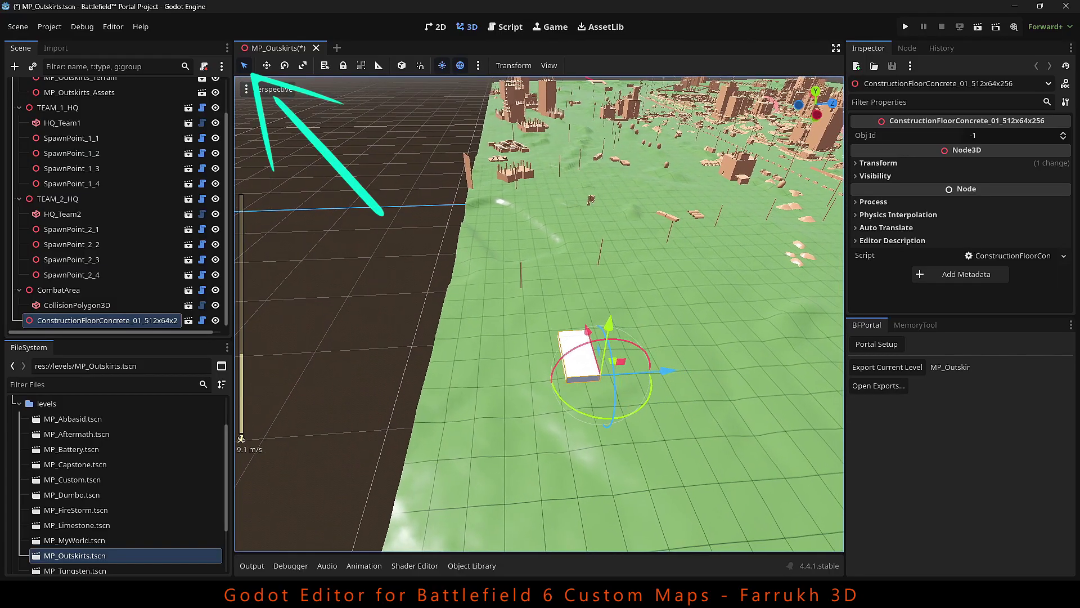
key(d)
scroll(539, 314, down, 8)
drag(646, 373, 822, 357)
Lower the concrete floor block further along the Y axis to reduce its gap above the ground
middle_drag(633, 398, 835, 391)
right_drag(539, 314, 574, 304)
key(a)
scroll(539, 314, up, 6)
right_drag(622, 370, 575, 356)
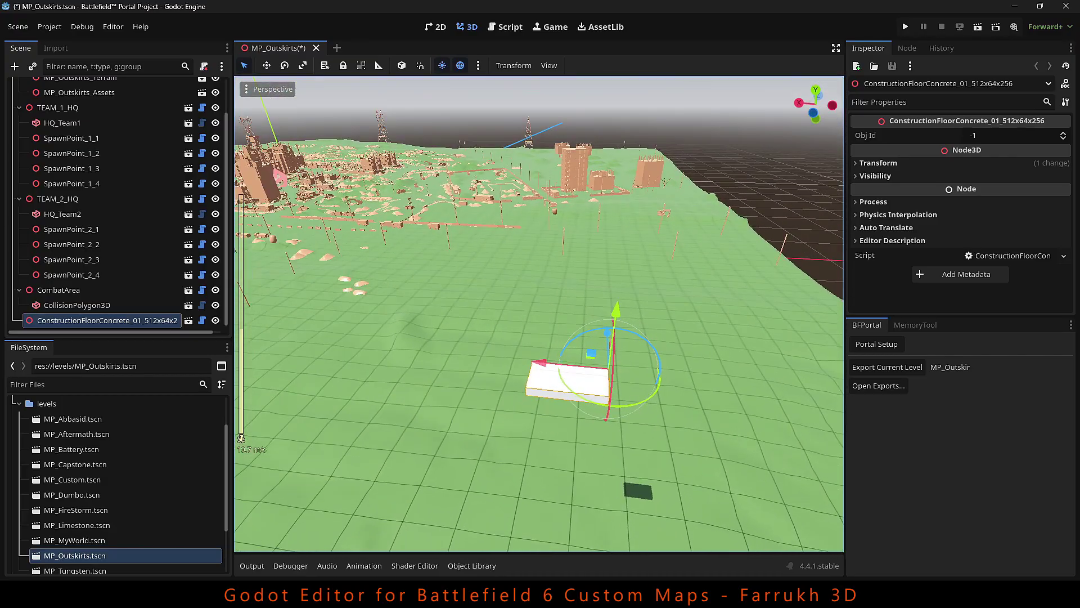
drag(618, 310, 593, 478)
Move the concrete floor block farther inward along the Z axis over the open terrain
right_drag(667, 478, 548, 495)
key(f)
key(d)
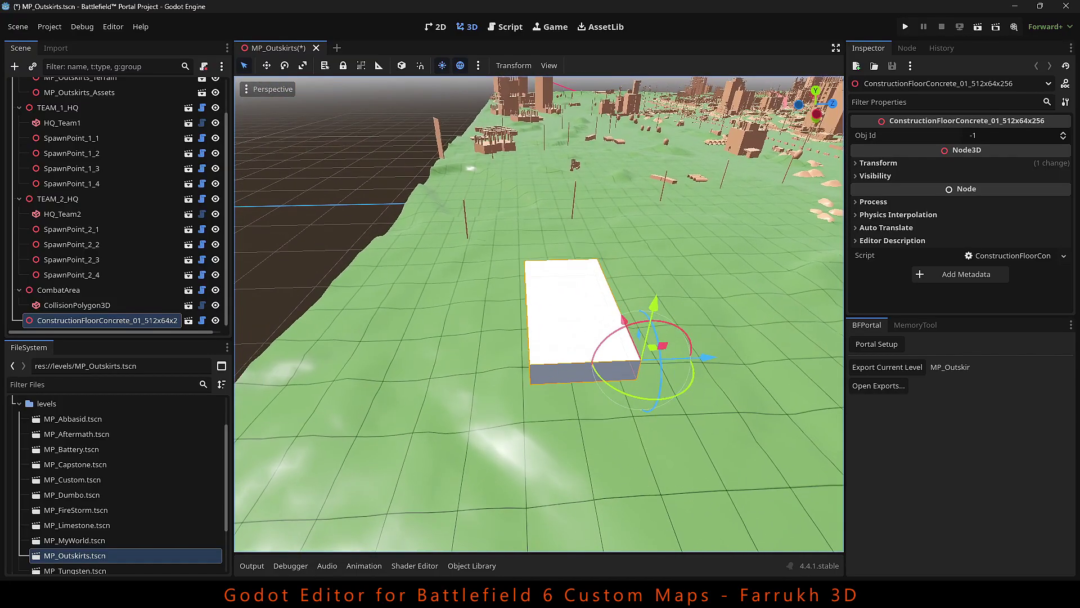
drag(706, 354, 827, 357)
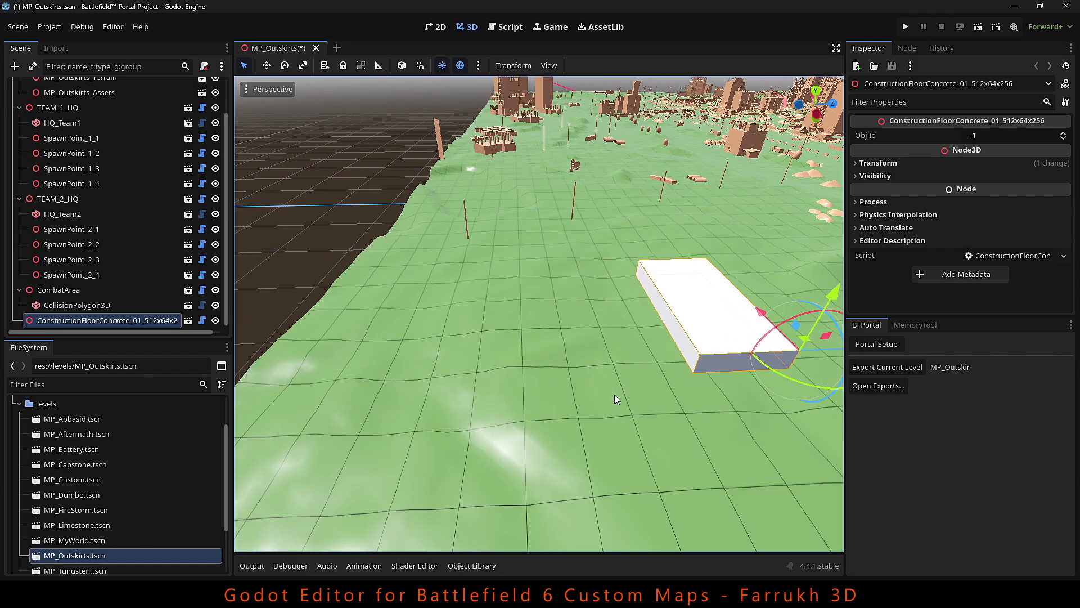
Bring the concrete floor block down along the Y axis close to the ground and focus the view on it
right_drag(614, 394, 718, 379)
right_drag(563, 379, 542, 412)
drag(598, 192, 586, 510)
key(f)
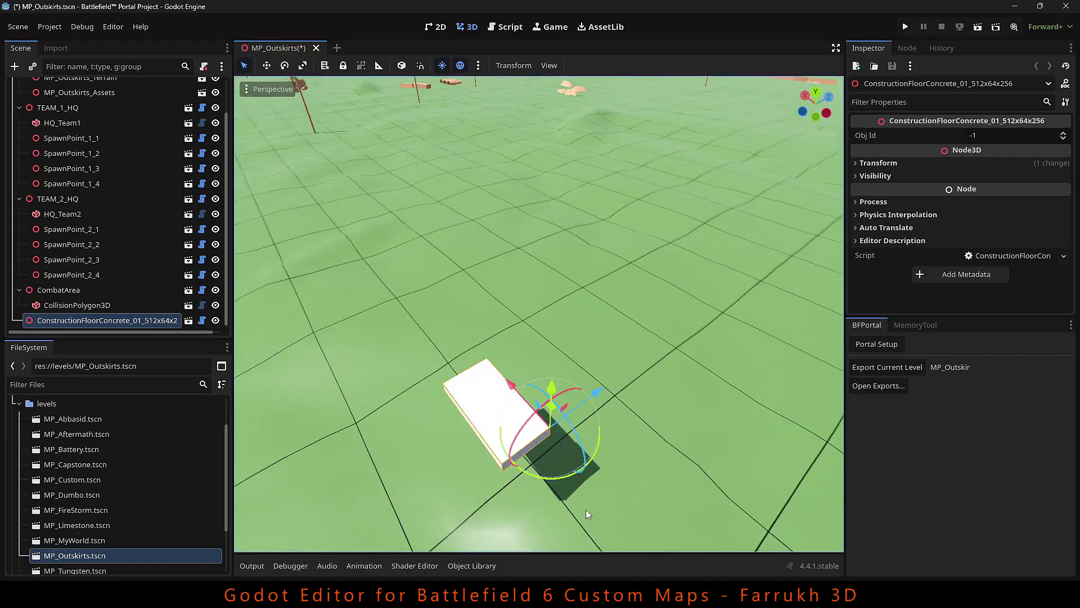
Reposition the concrete floor block so it sits just above the terrain surface, and check its placement from another angle
drag(535, 268, 736, 219)
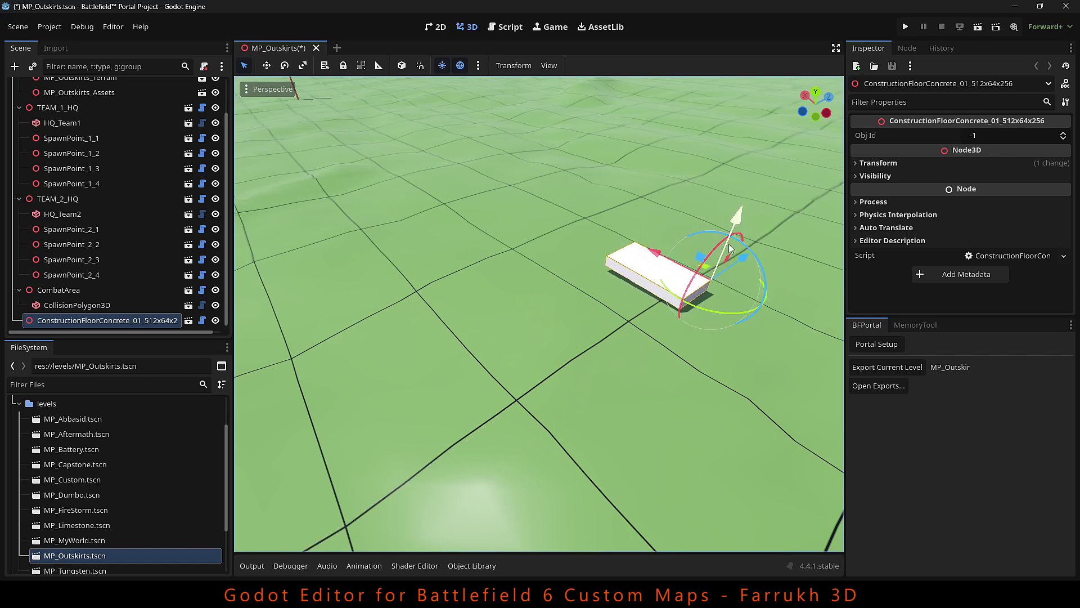
right_drag(731, 306, 695, 264)
key(d)
key(w)
key(s)
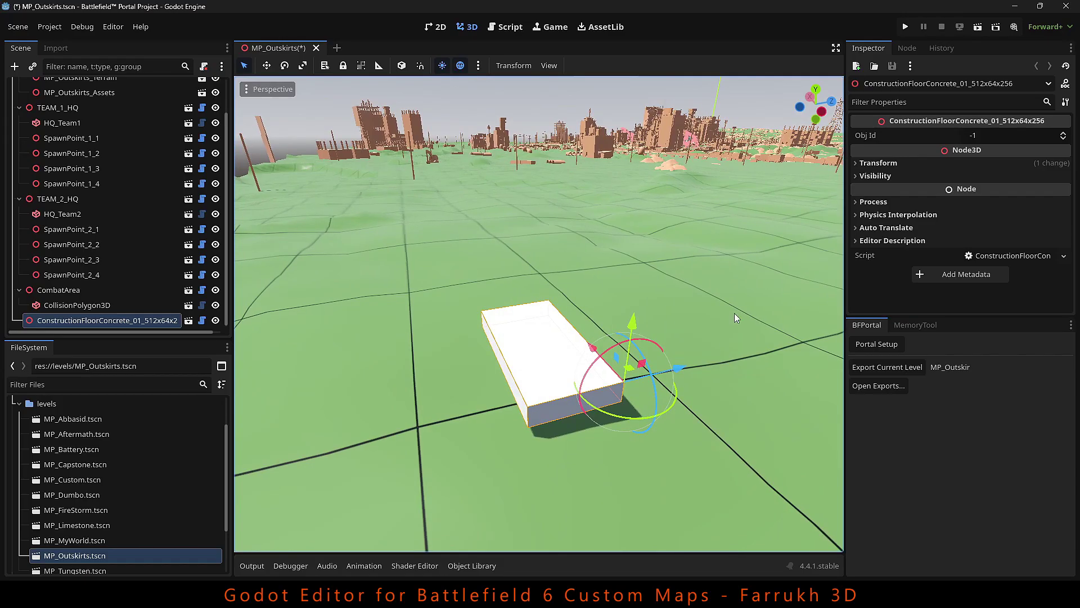
Set the concrete floor block's scale to 5.0 on the linked X, Y and Z axes
click(876, 164)
click(880, 261)
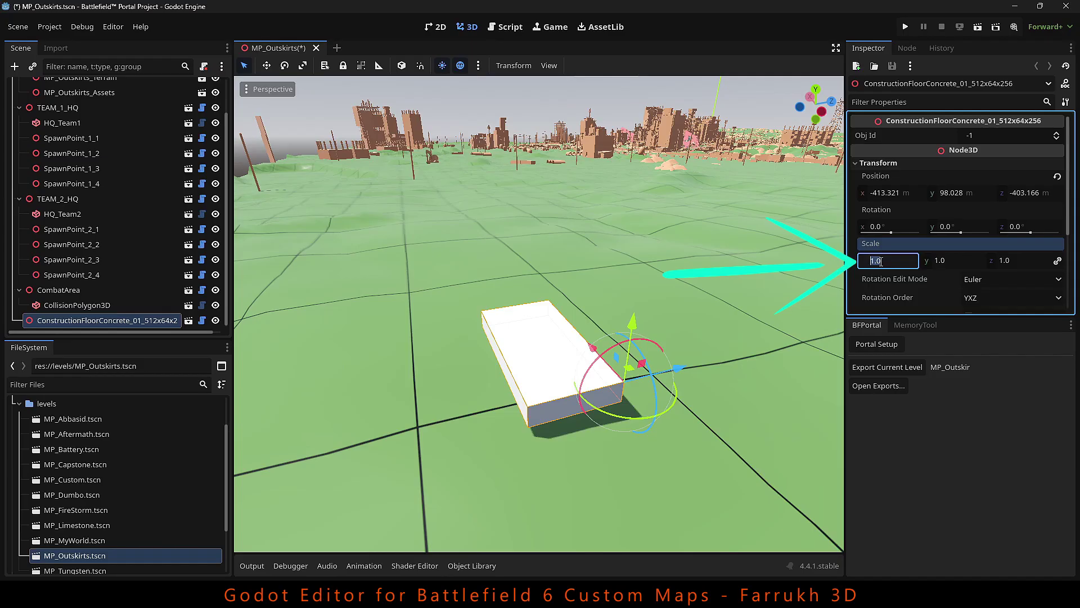
text(5)
key(Return)
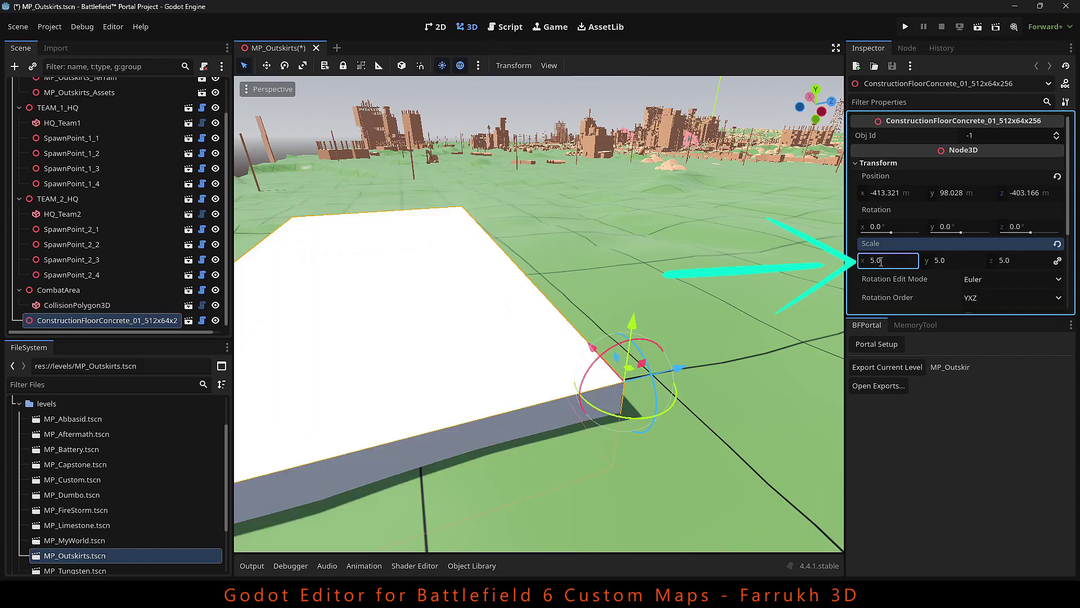
scroll(542, 380, down, 2)
scroll(546, 383, down, 4)
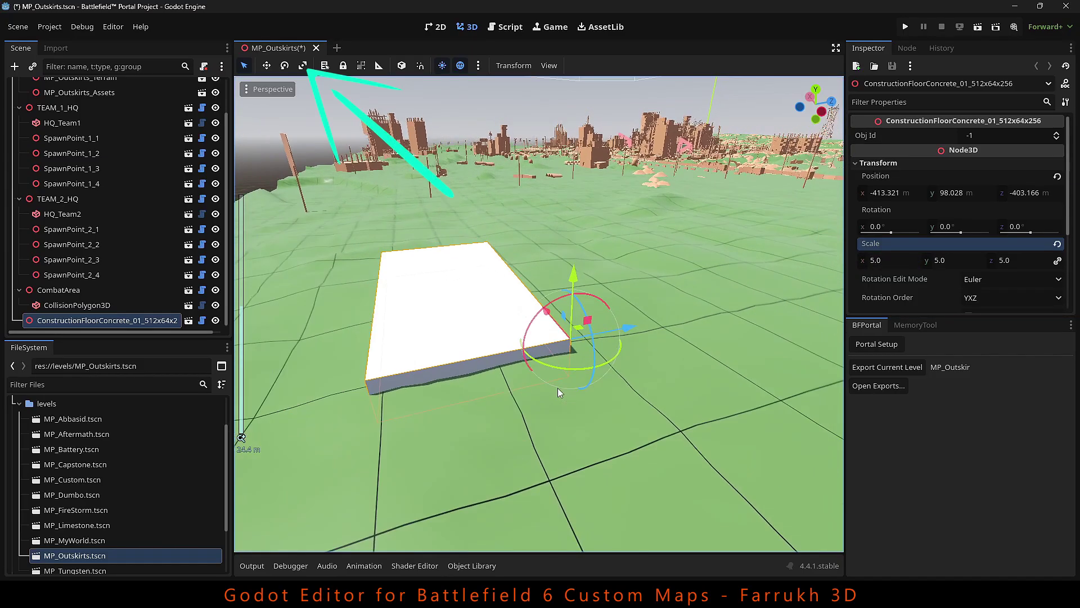
Lower the enlarged concrete floor to about 97.534 m on Y and shift it along Z to about -401.838 m
right_drag(559, 387, 596, 383)
middle_drag(512, 392, 484, 393)
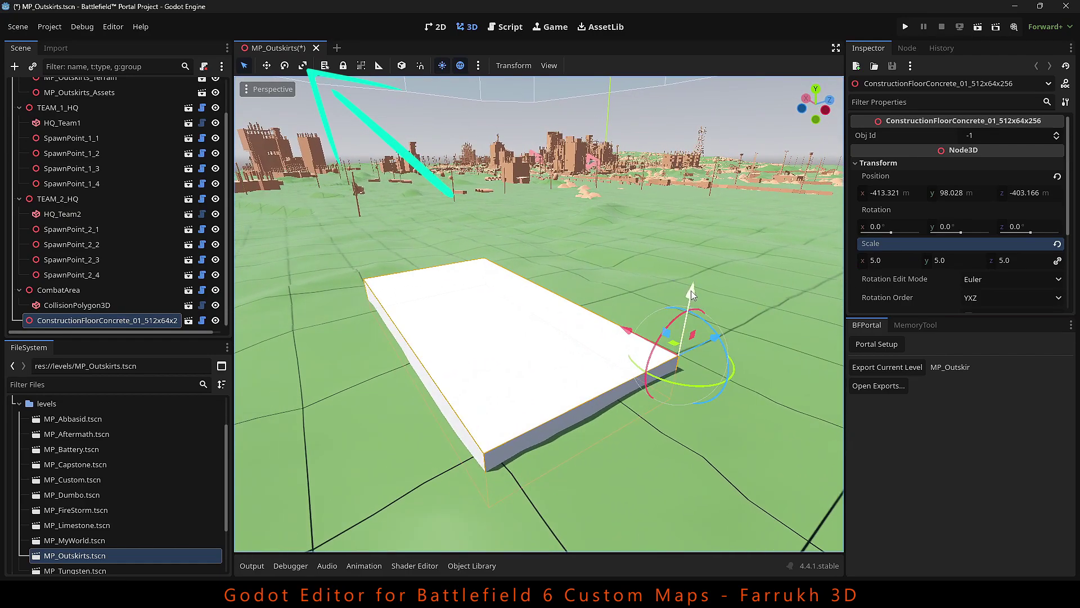
drag(691, 290, 691, 297)
drag(710, 342, 723, 339)
View the concrete floor from another side and turn off the preview environment in the 3D view
right_drag(528, 431, 610, 432)
key(a)
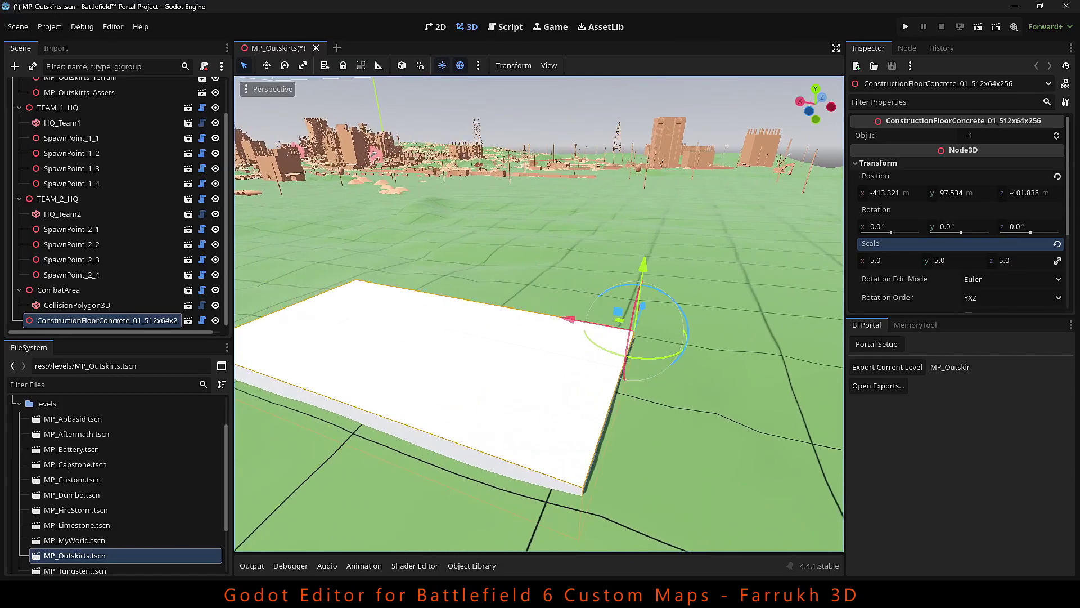
key(s)
right_drag(470, 434, 455, 439)
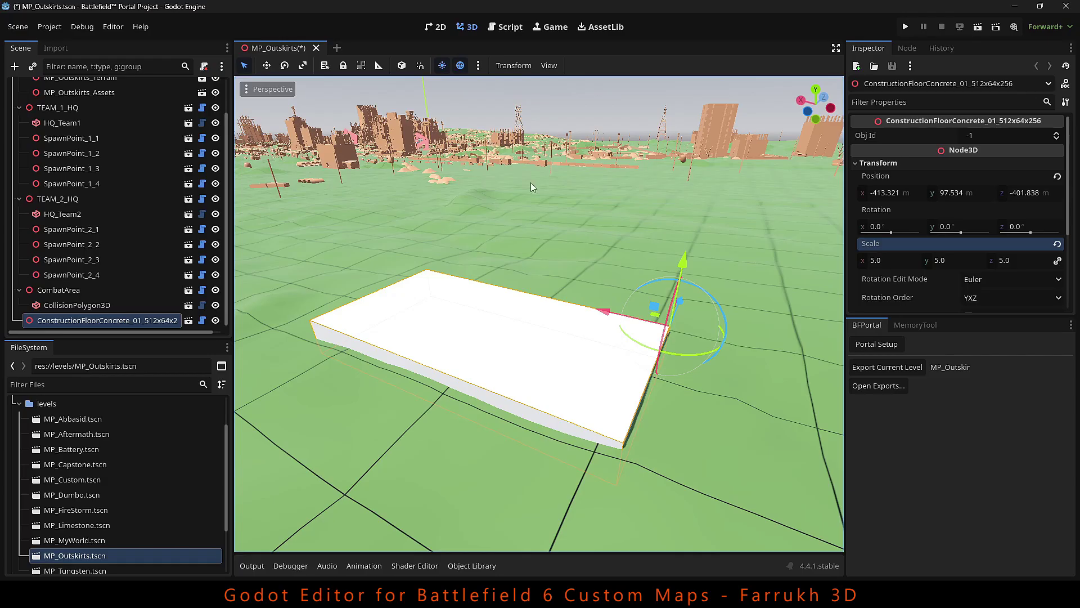
click(461, 66)
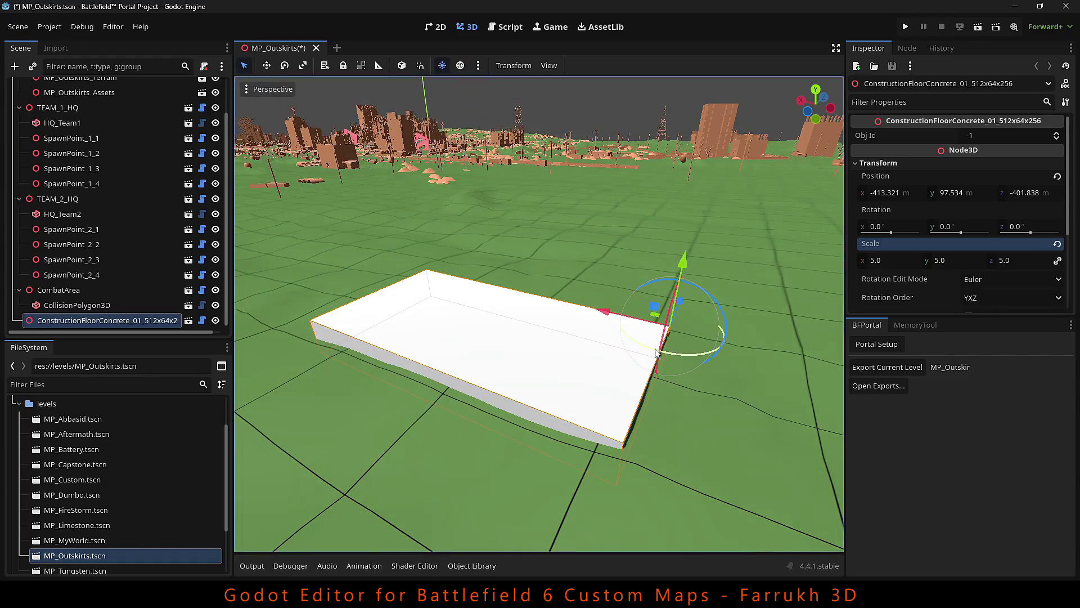
Hide the MP_Outskirts_Assets node, toggle MP_Outskirts_Terrain off and on again, and inspect the cleared area around the floor
scroll(140, 123, up, 2)
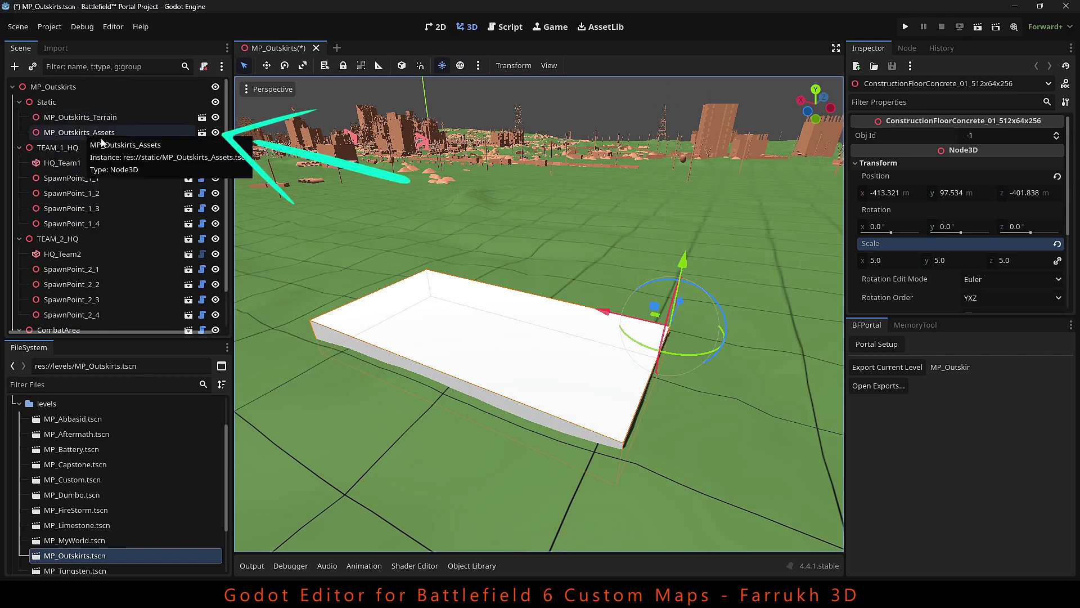
click(124, 133)
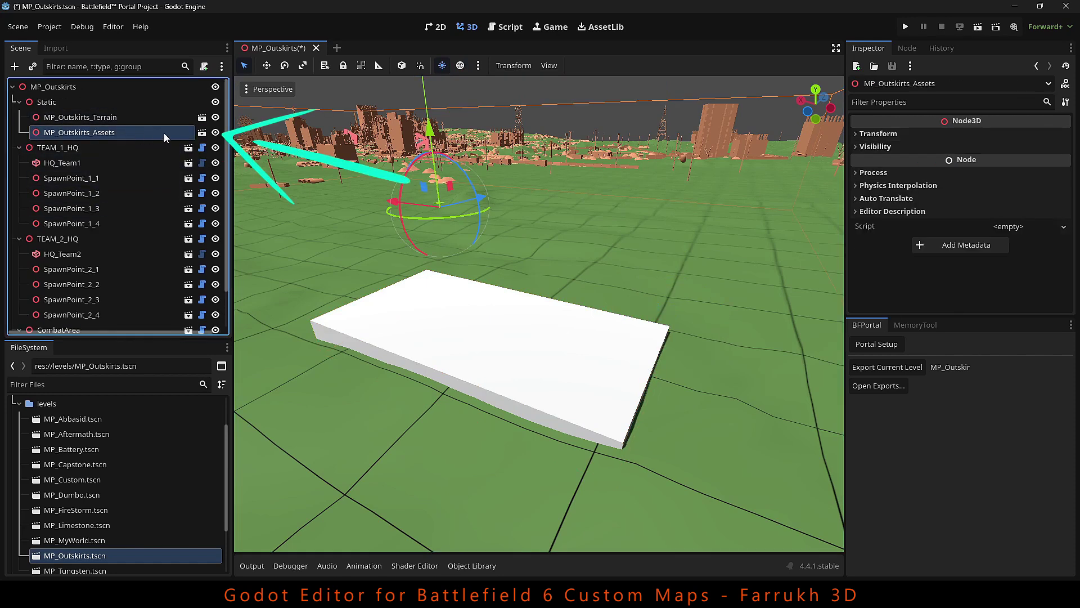
click(215, 132)
click(216, 133)
click(215, 133)
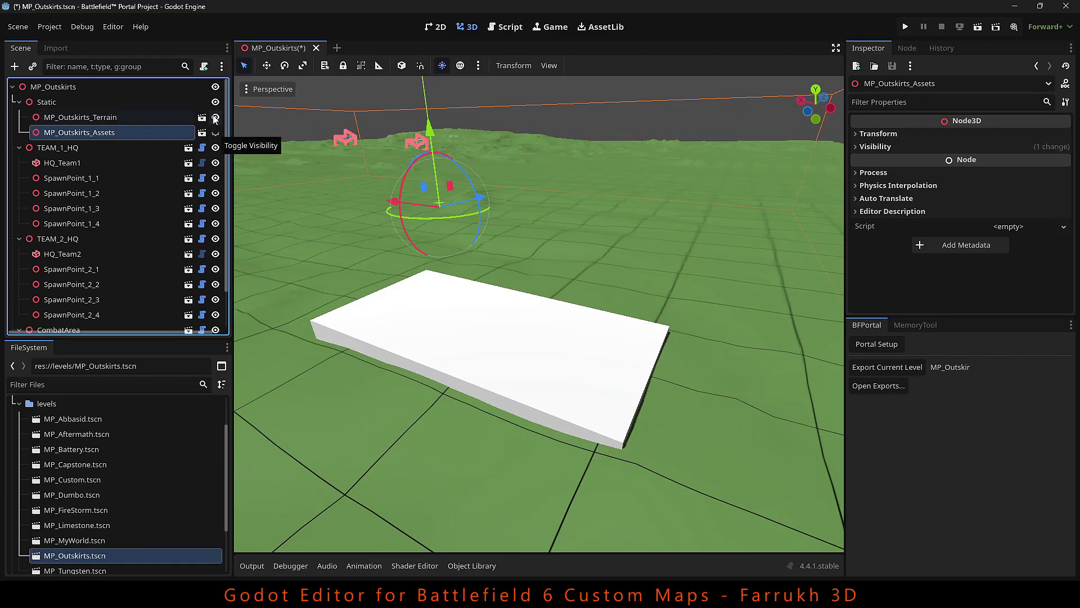
click(216, 118)
click(215, 117)
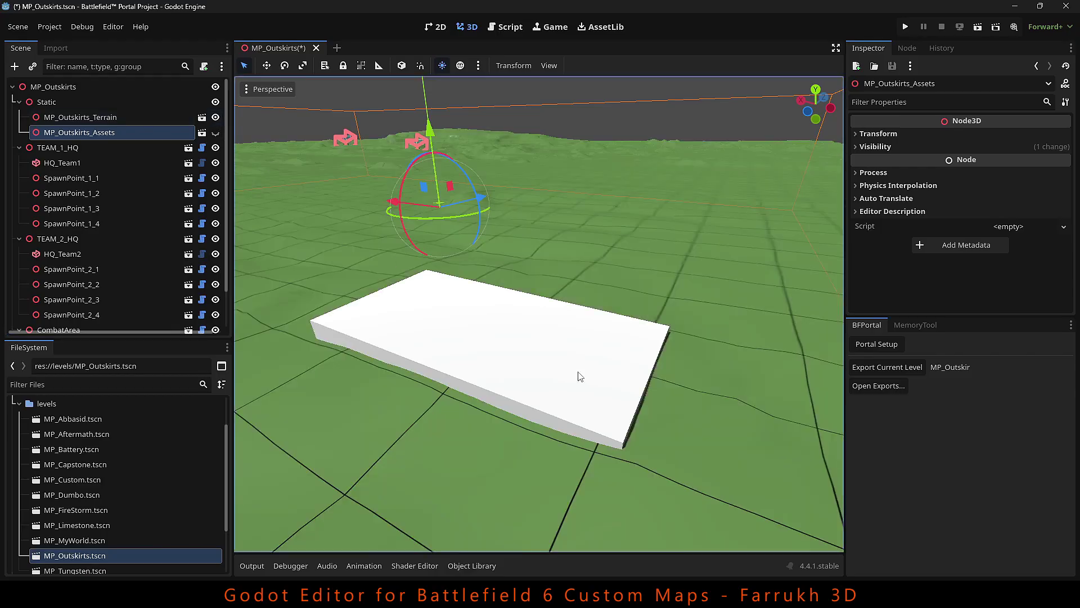
key(d)
mouse_move(614, 384)
right_down()
mouse_move(484, 391)
mouse_move(616, 388)
right_up()
key(w)
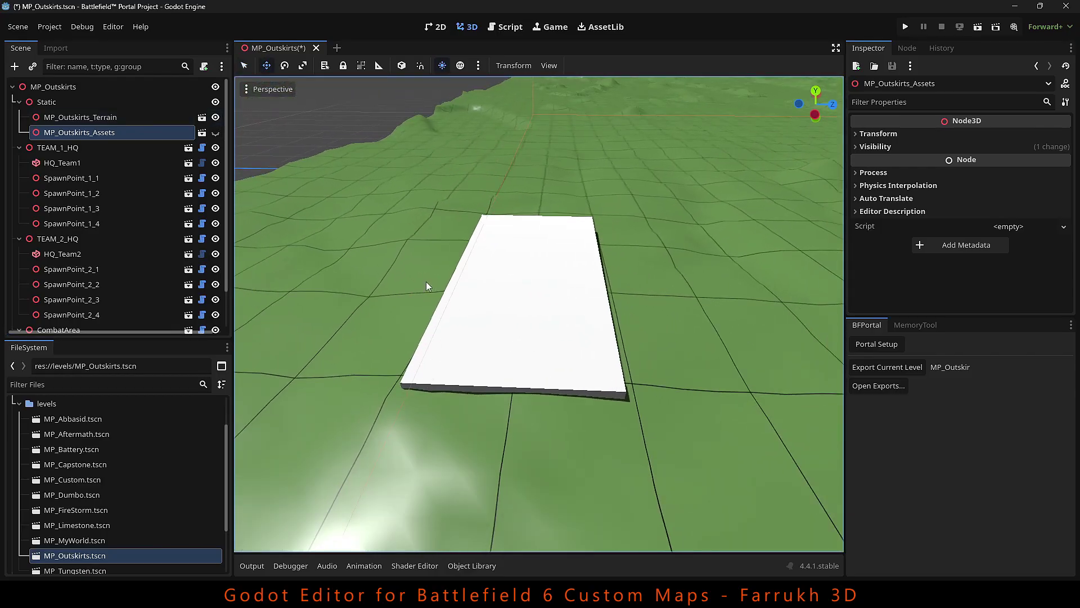
Save the scene as a new file MP_NewMap.tscn in the levels folder and select that file in the project files
click(17, 27)
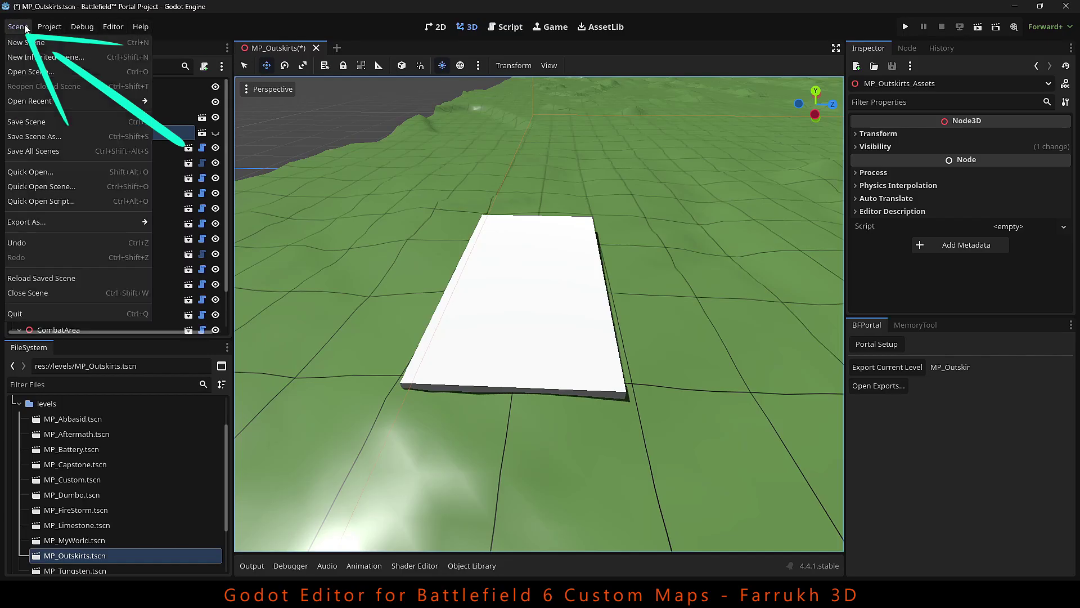
click(40, 136)
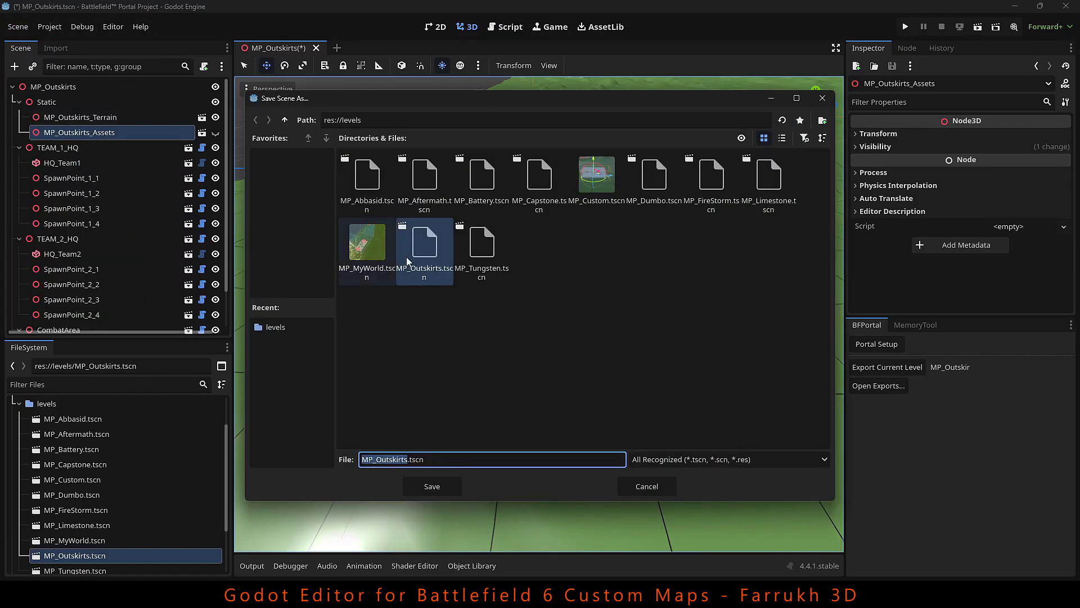
click(407, 461)
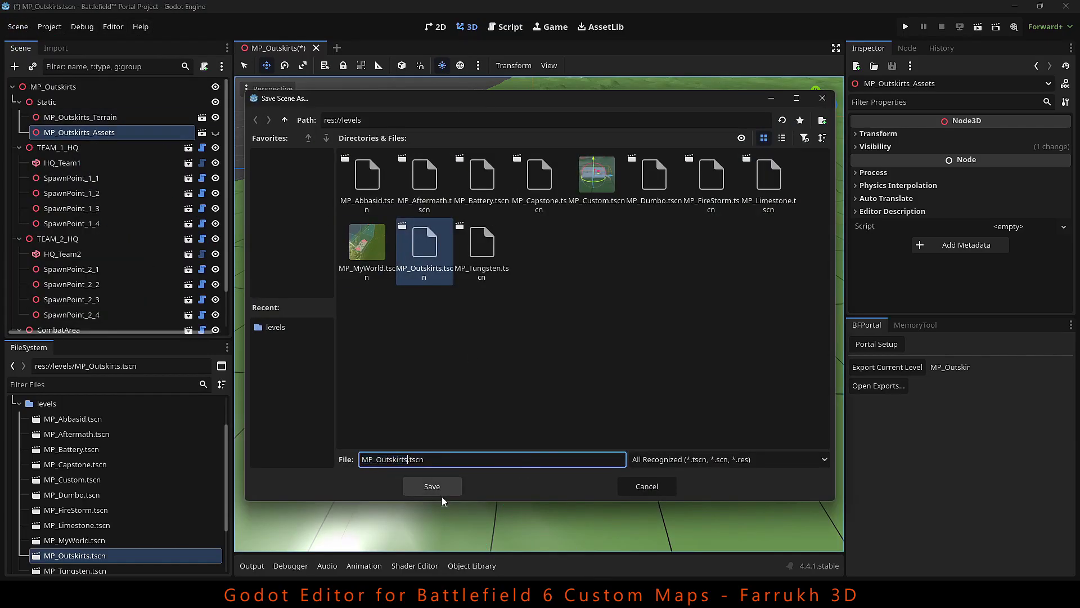
key(shift+Left)
key(shift+Left)
key(shift+Left)
key(shift+Left)
key(shift+Left)
key(shift+Left)
key(shift+Left)
key(shift+Left)
key(shift+Left)
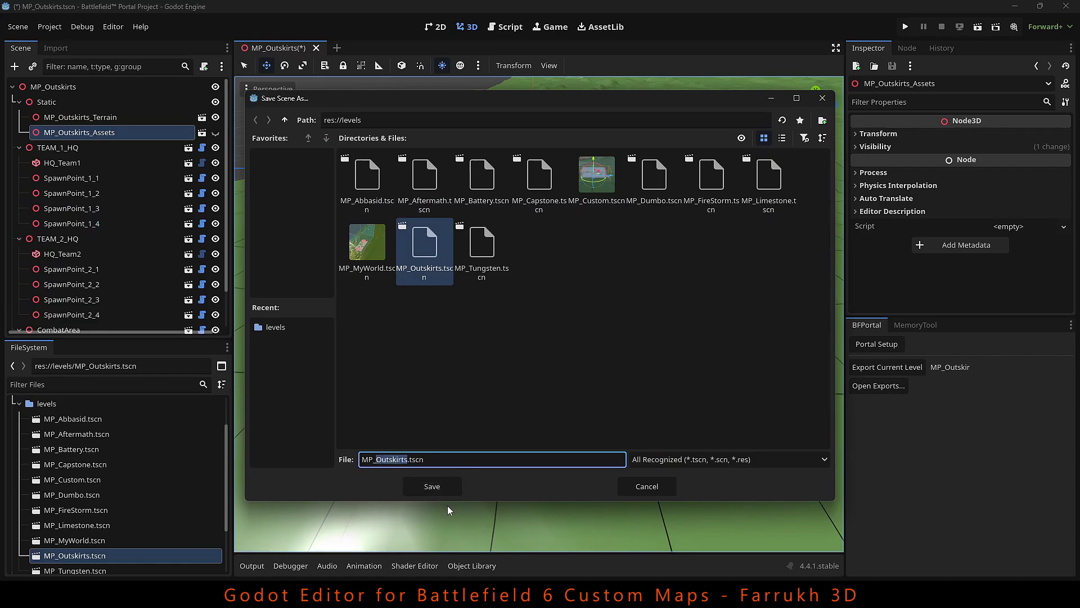
text(NewMap)
click(434, 489)
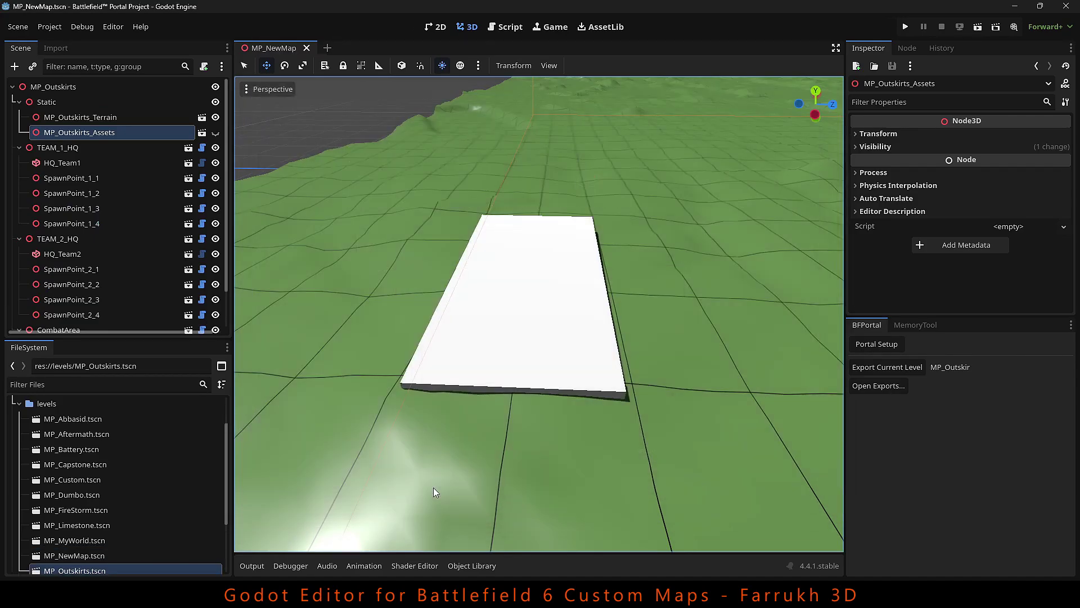
click(64, 516)
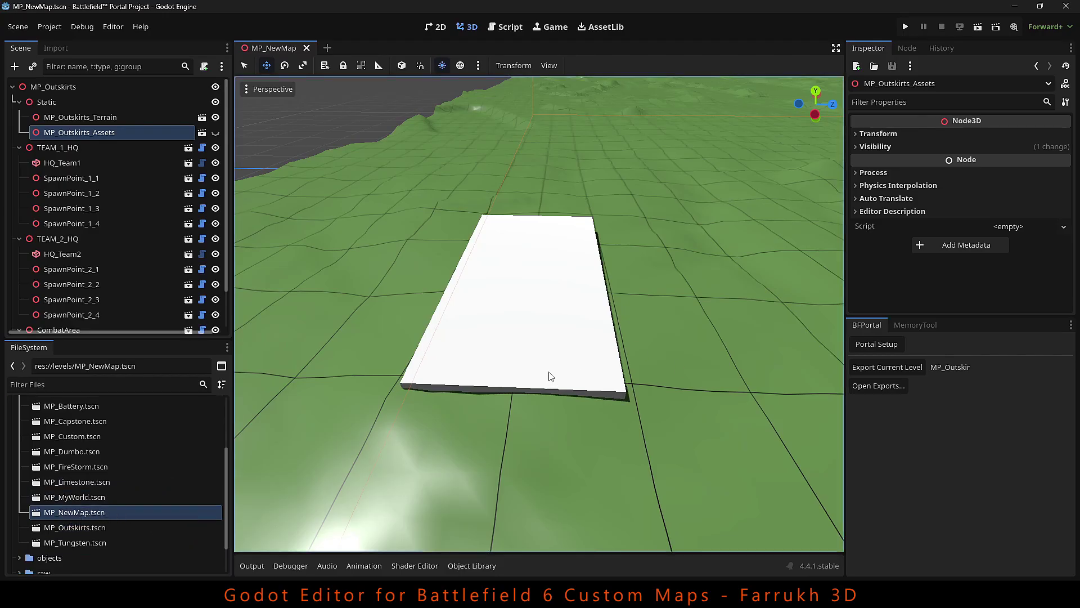
Clear the Object Library's asset filter and place a BarrierHesco_01_256x240 block on top of the concrete floor
middle_drag(520, 378, 545, 365)
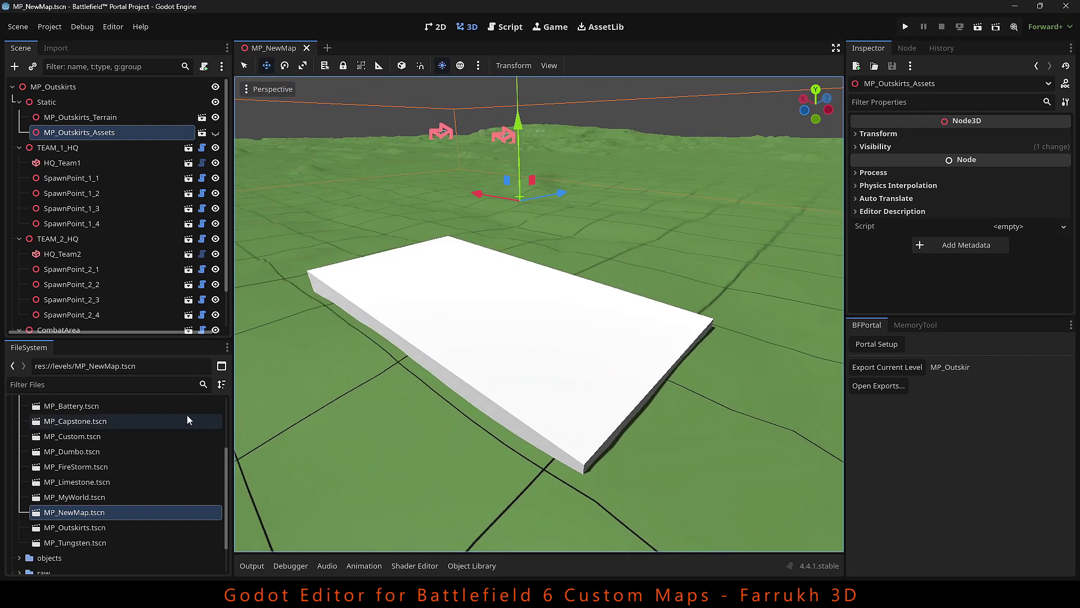
click(471, 566)
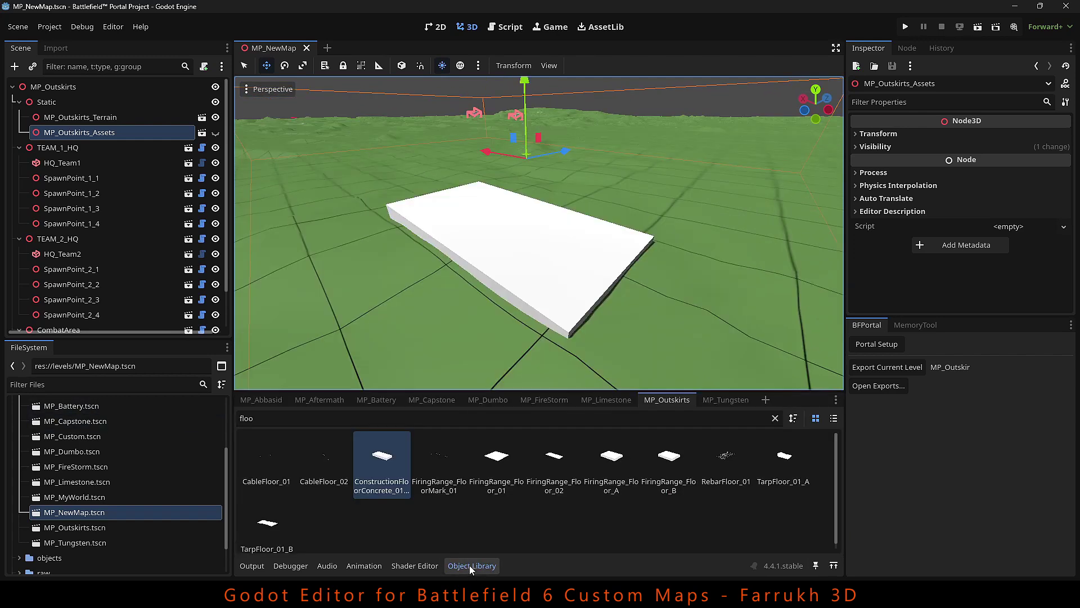
click(775, 418)
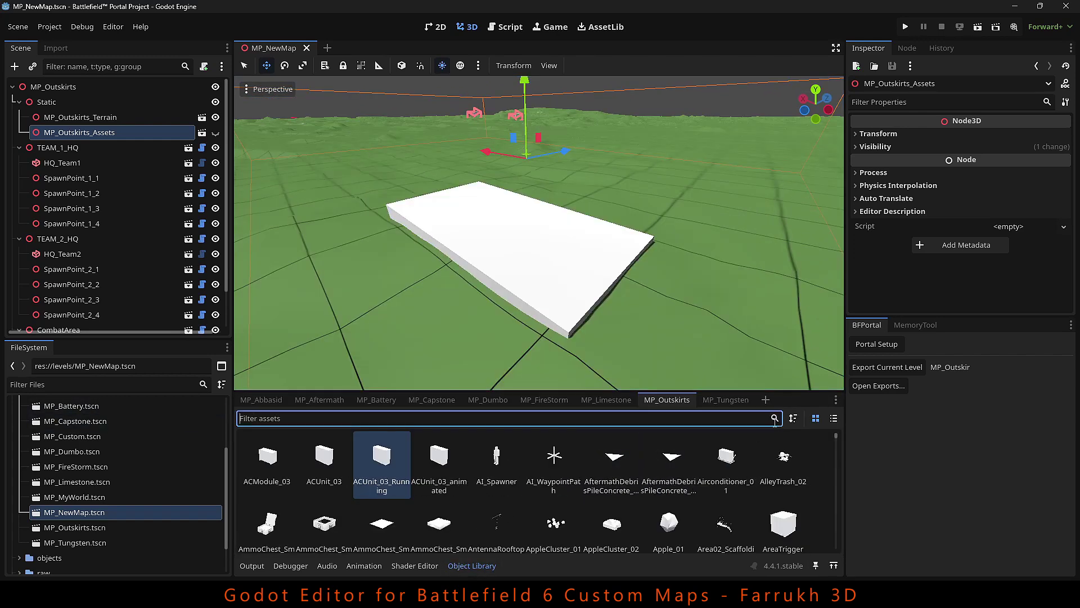
scroll(595, 495, down, 1)
mouse_move(595, 495)
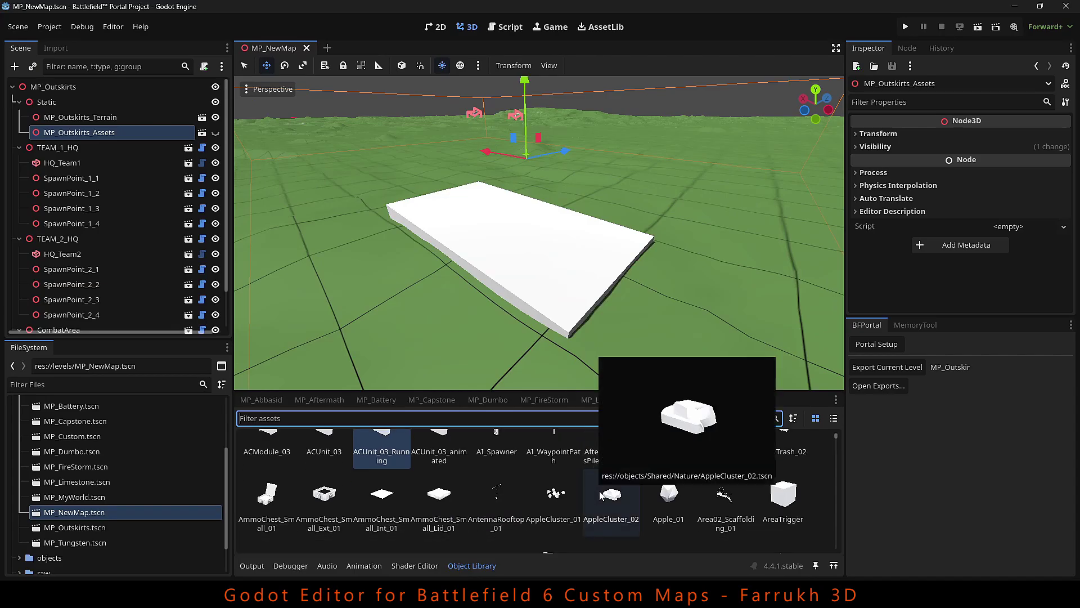
scroll(601, 494, down, 5)
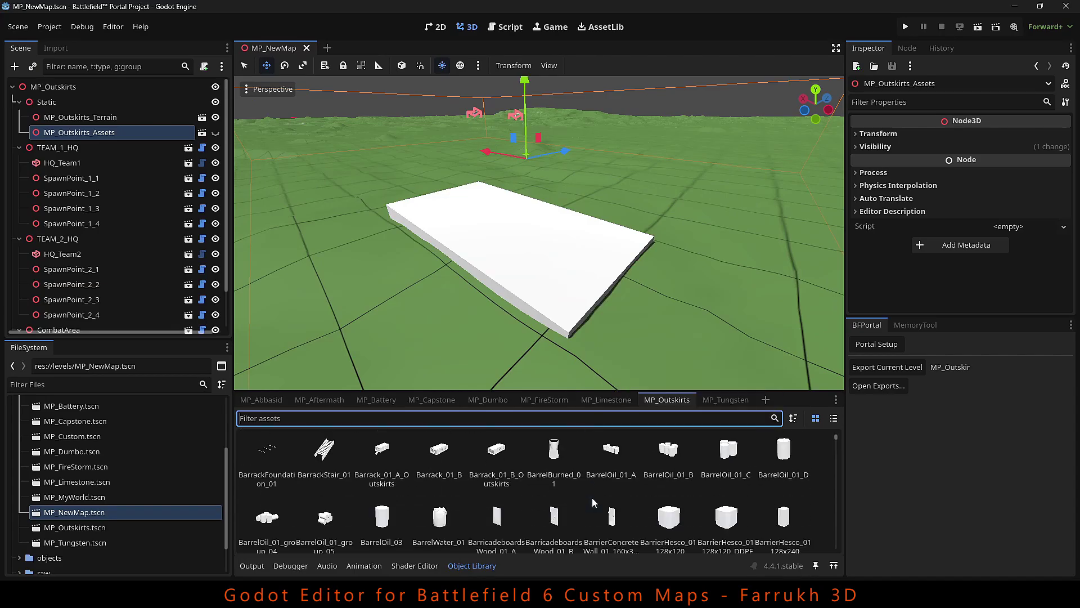
scroll(592, 497, down, 1)
scroll(600, 495, down, 1)
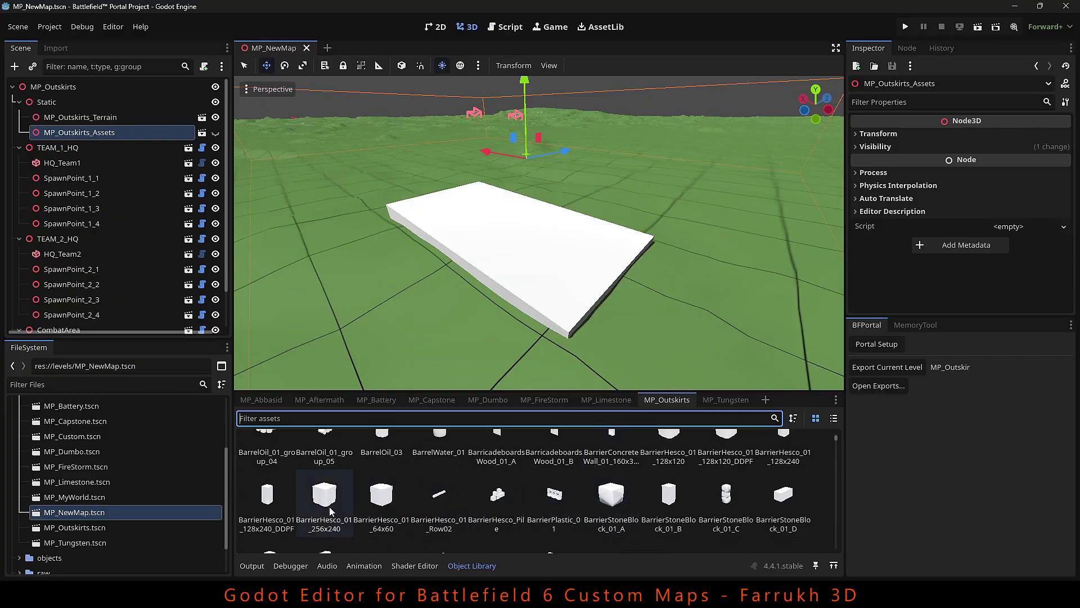
mouse_move(326, 501)
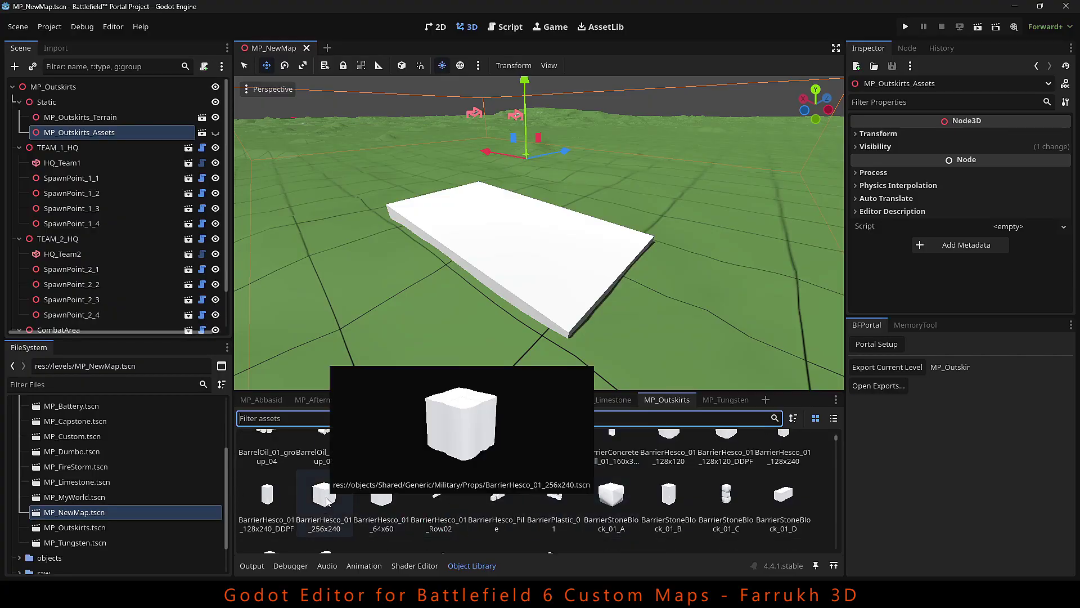
drag(326, 500, 539, 240)
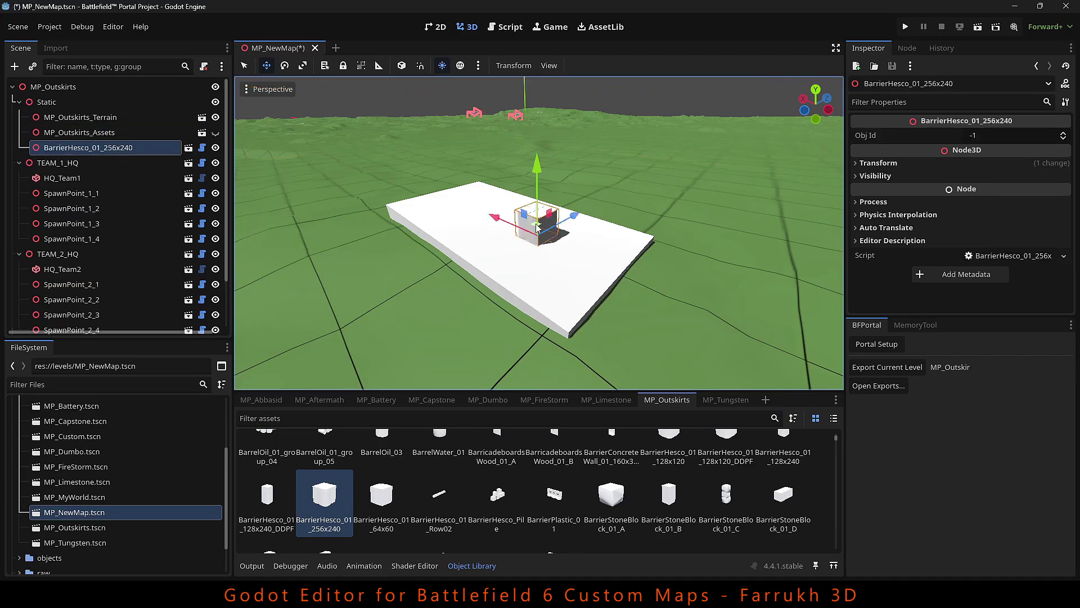
mouse_move(537, 227)
mouse_down()
mouse_move(360, 307)
mouse_move(371, 253)
mouse_move(481, 249)
mouse_move(539, 228)
mouse_up()
Focus on the Hesco barrier and move it along the Z axis toward the long edge of the concrete floor
scroll(539, 229, up, 2)
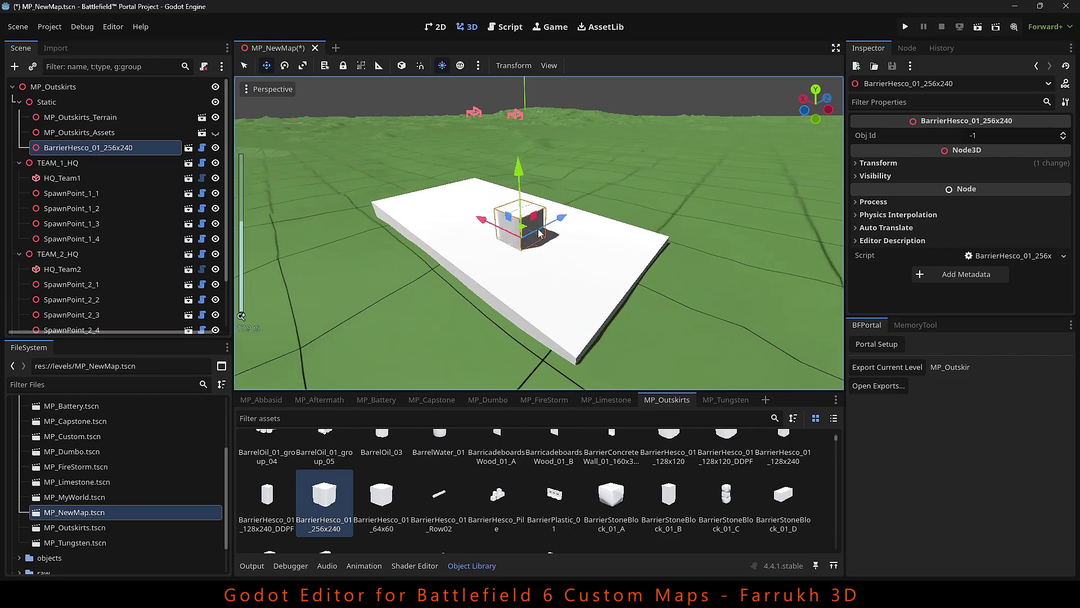
scroll(539, 233, up, 8)
middle_drag(539, 234, 475, 237)
key(f)
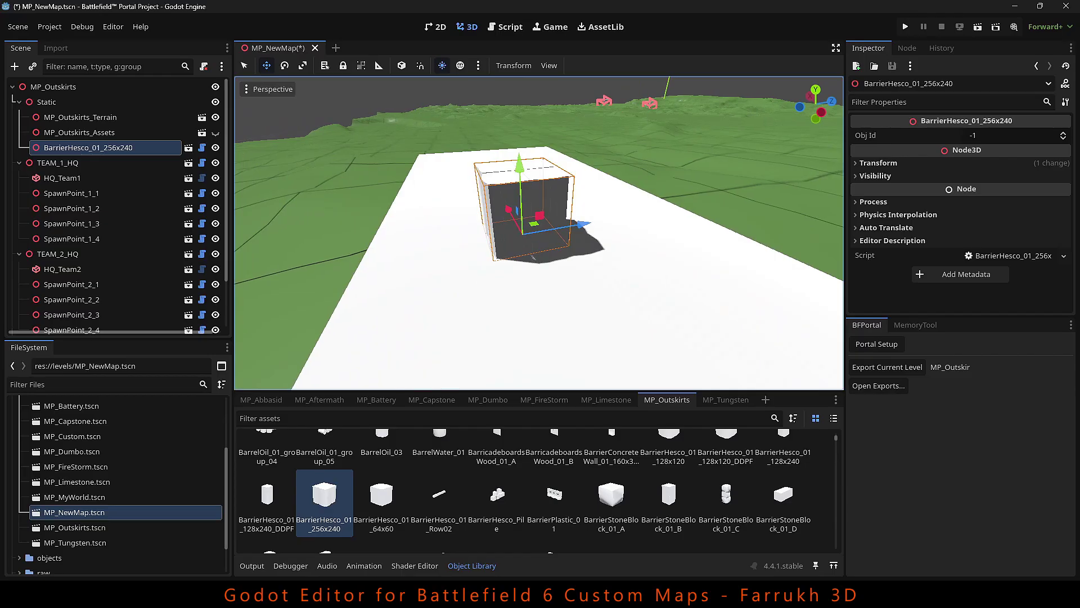
drag(570, 228, 650, 227)
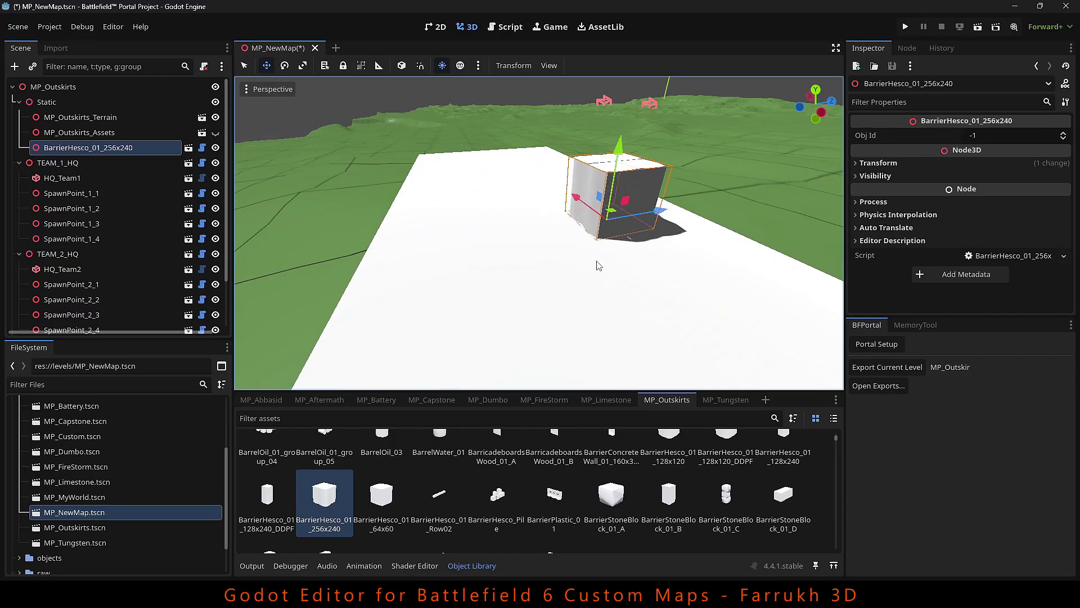
right_drag(598, 265, 643, 265)
middle_drag(563, 247, 596, 278)
key(w)
right_drag(568, 261, 577, 266)
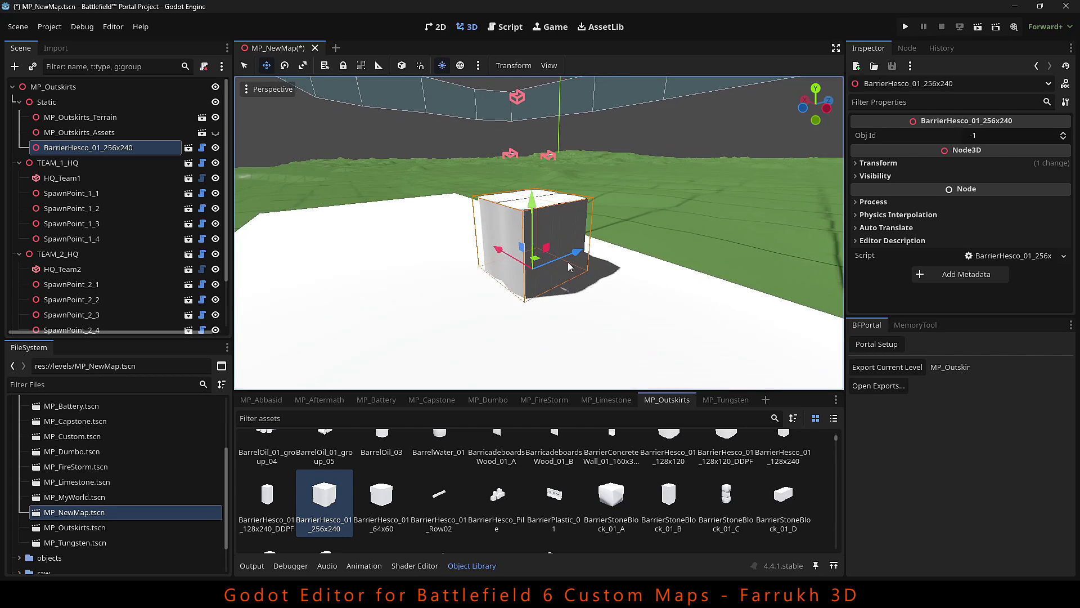
Duplicate the Hesco barrier twice, moving each copy along the Z axis to form a row of three adjoining blocks
key(ctrl+d)
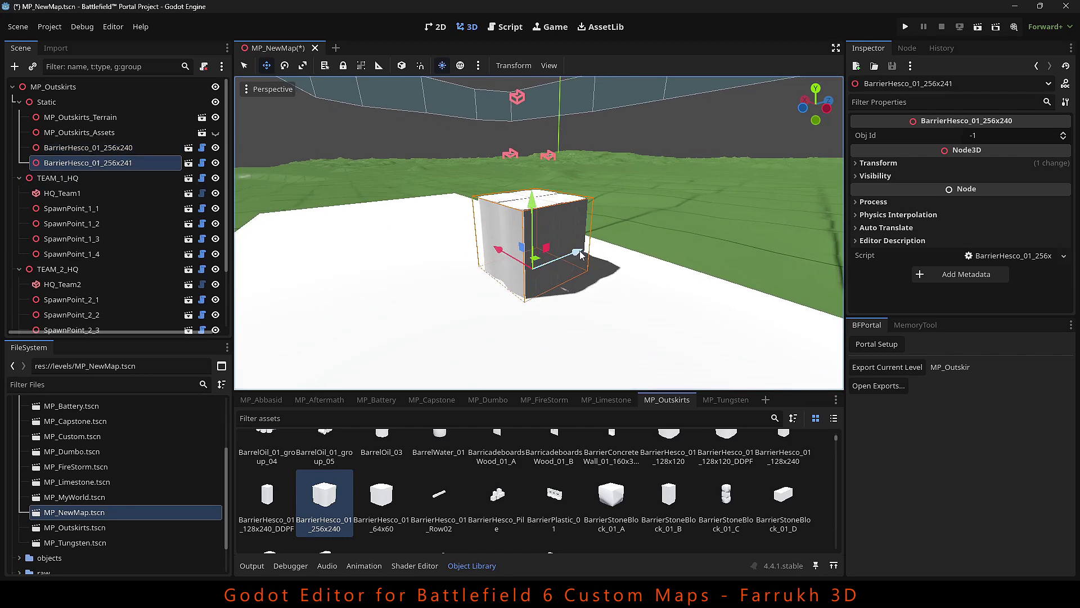
drag(582, 255, 526, 275)
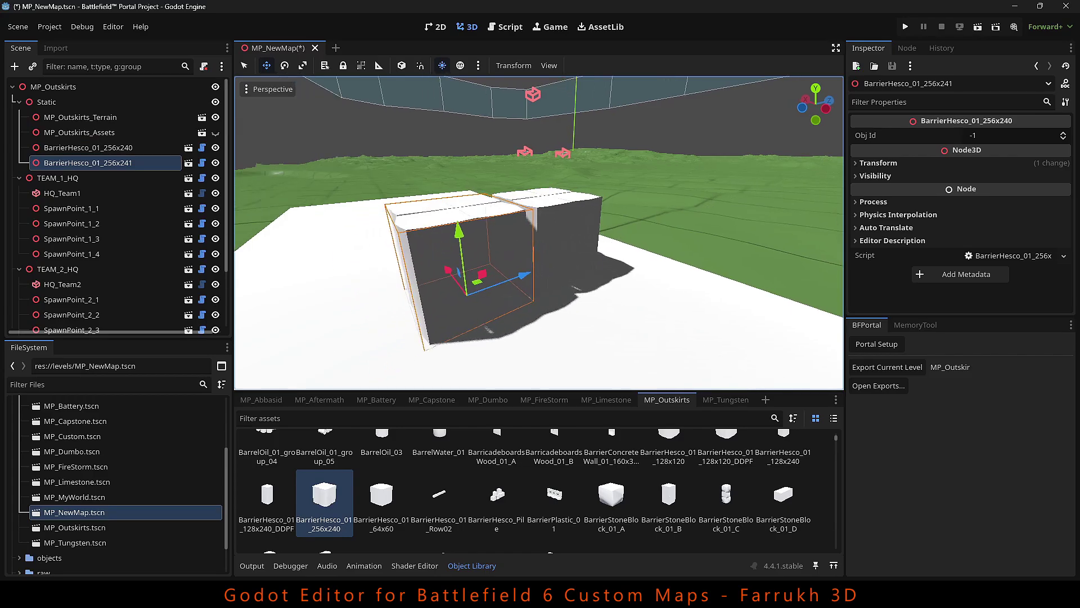
key(f)
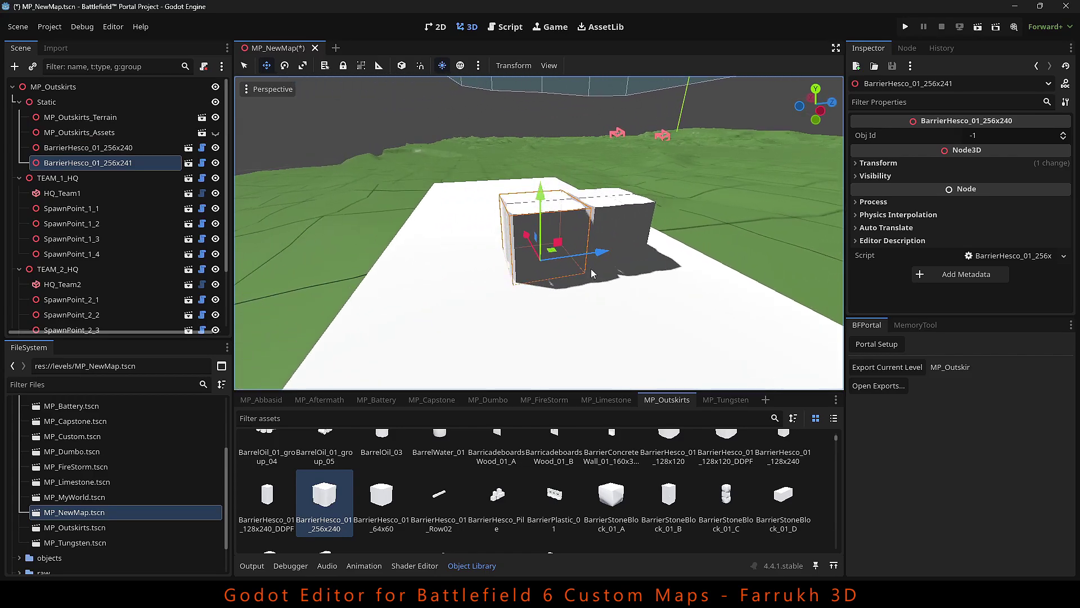
key(ctrl+d)
drag(600, 253, 539, 262)
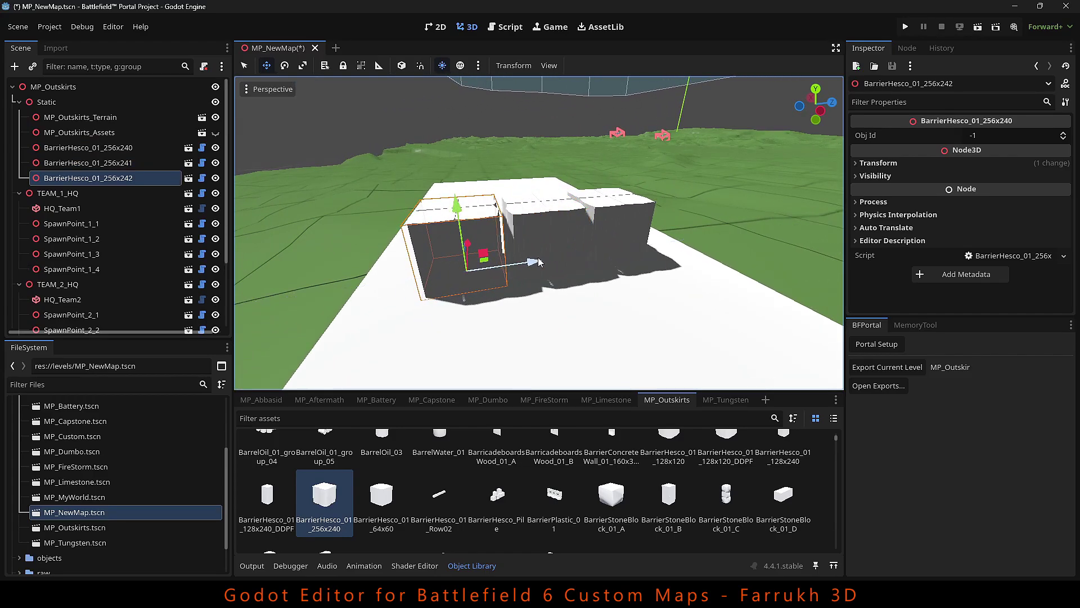
mouse_move(658, 274)
right_down()
mouse_move(590, 279)
mouse_move(658, 274)
right_up()
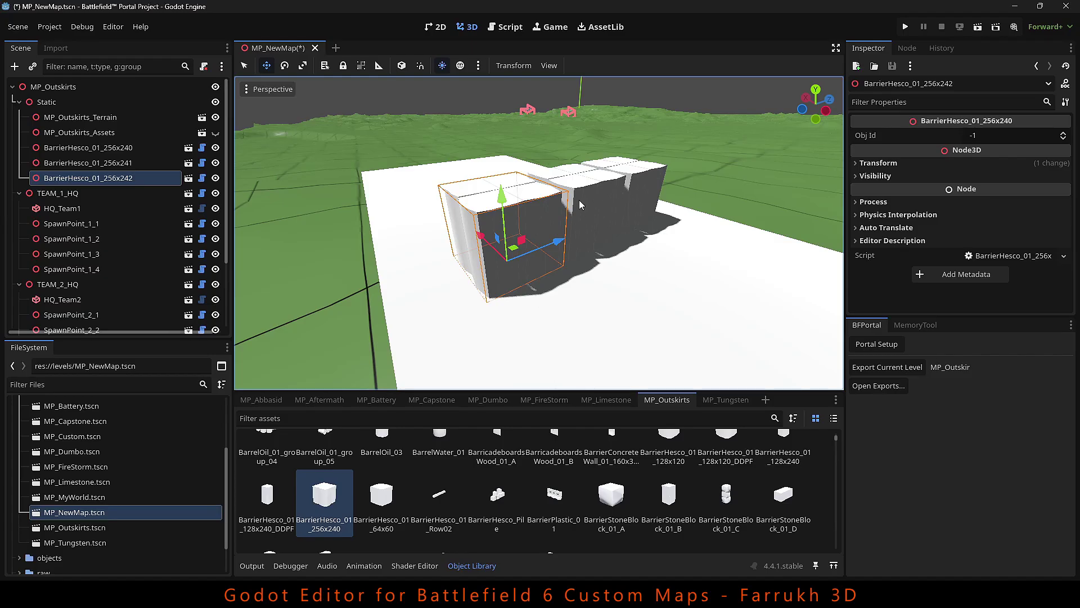
Select all three Hesco barriers in the row and move them together across the concrete floor
click(246, 67)
click(612, 222)
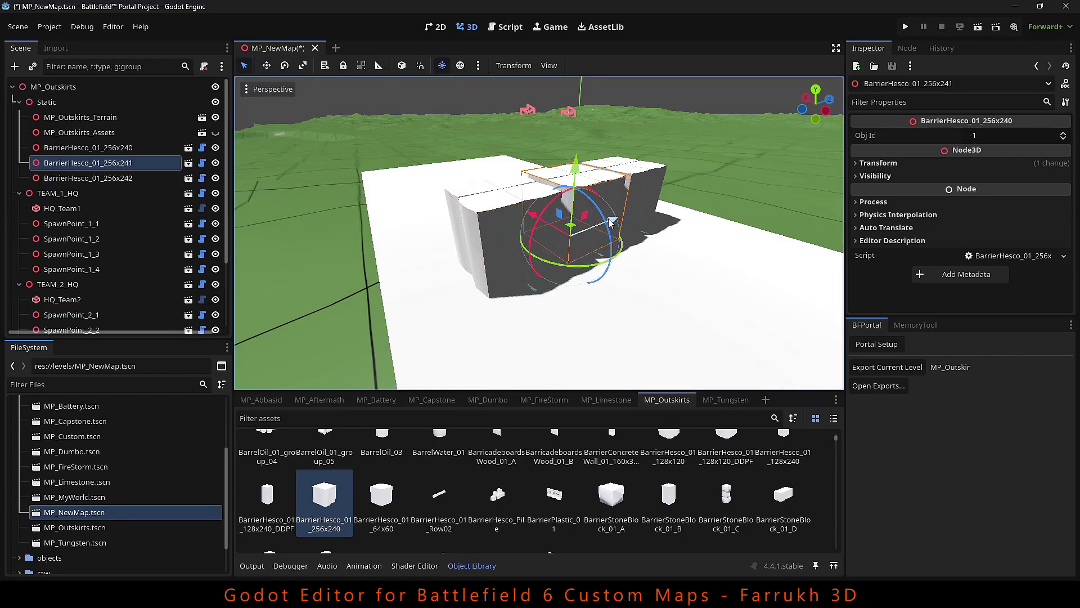
click(643, 196)
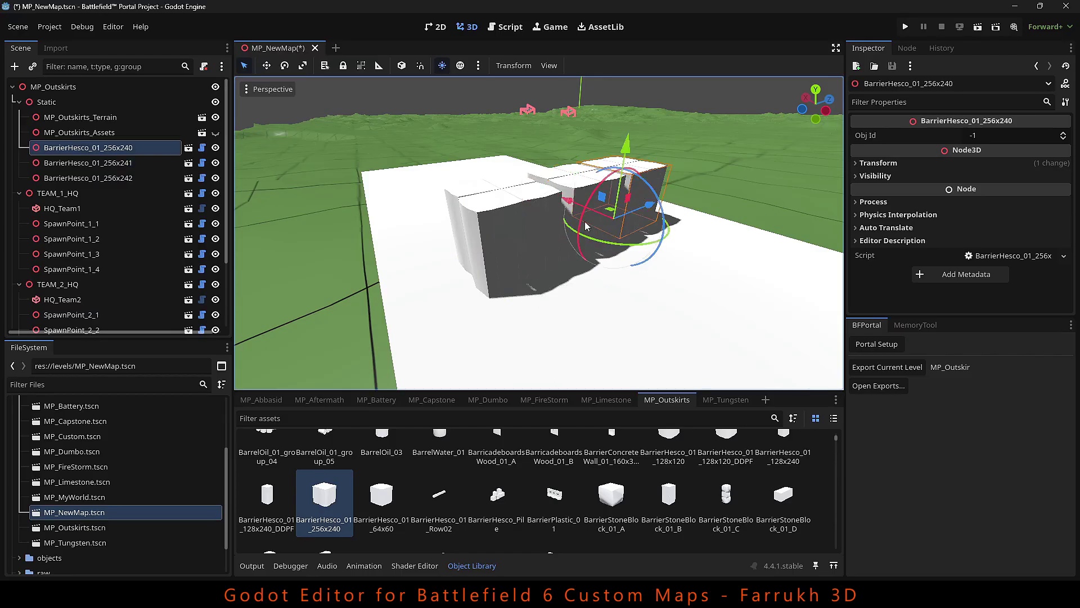
shift+click(515, 230)
shift+click(612, 185)
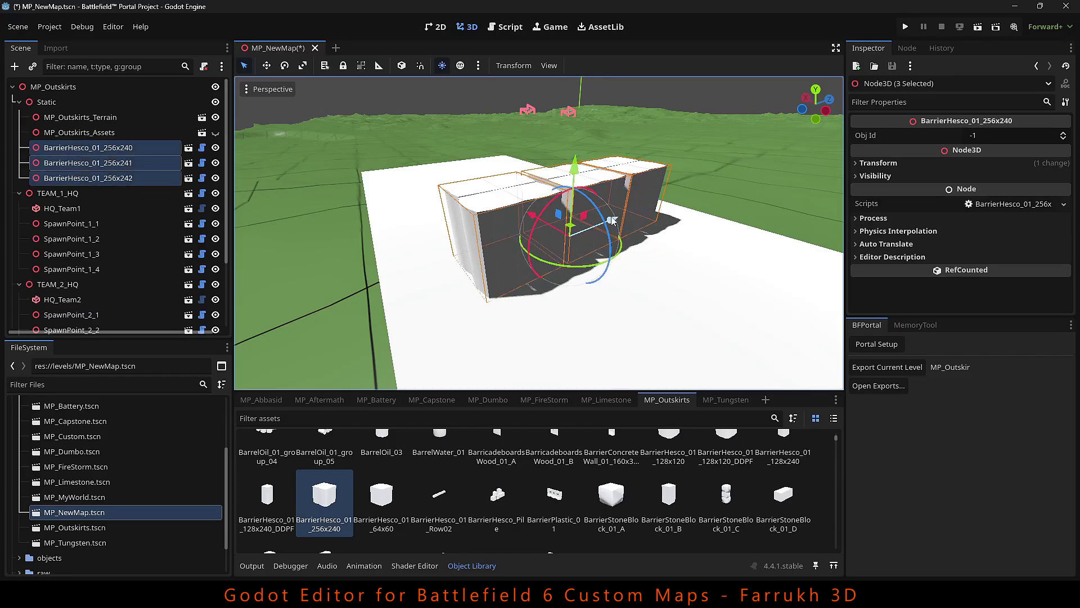
drag(612, 219, 614, 242)
scroll(614, 241, down, 2)
scroll(614, 242, down, 5)
right_drag(614, 242, 565, 250)
middle_drag(552, 214, 594, 279)
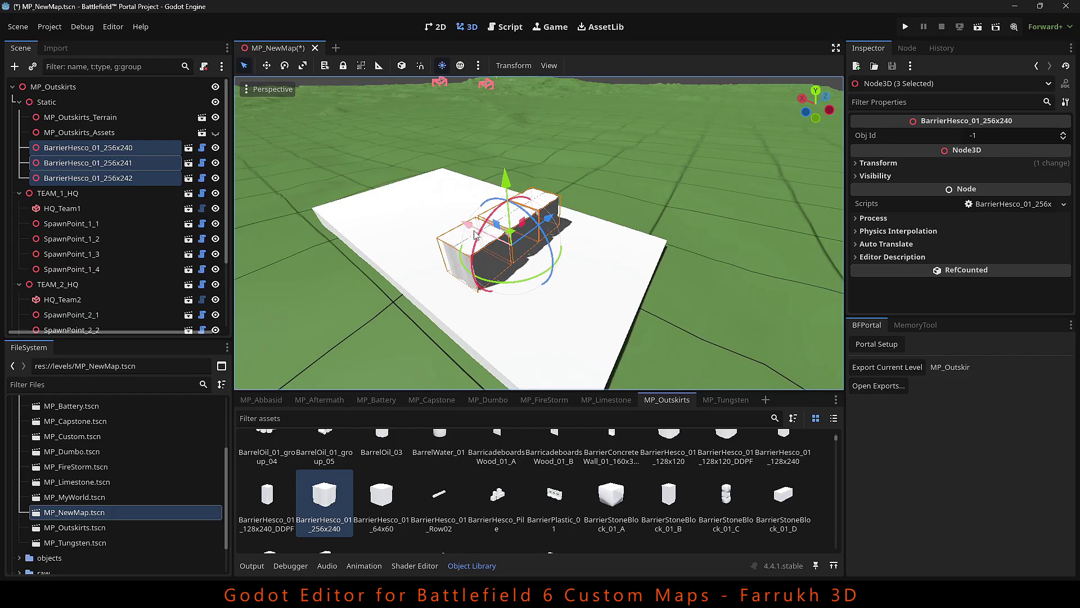
middle_drag(461, 219, 552, 285)
Enlarge the ConstructionFloorConcrete_01_512x64x256 floor by setting its uniform scale to 10
click(551, 285)
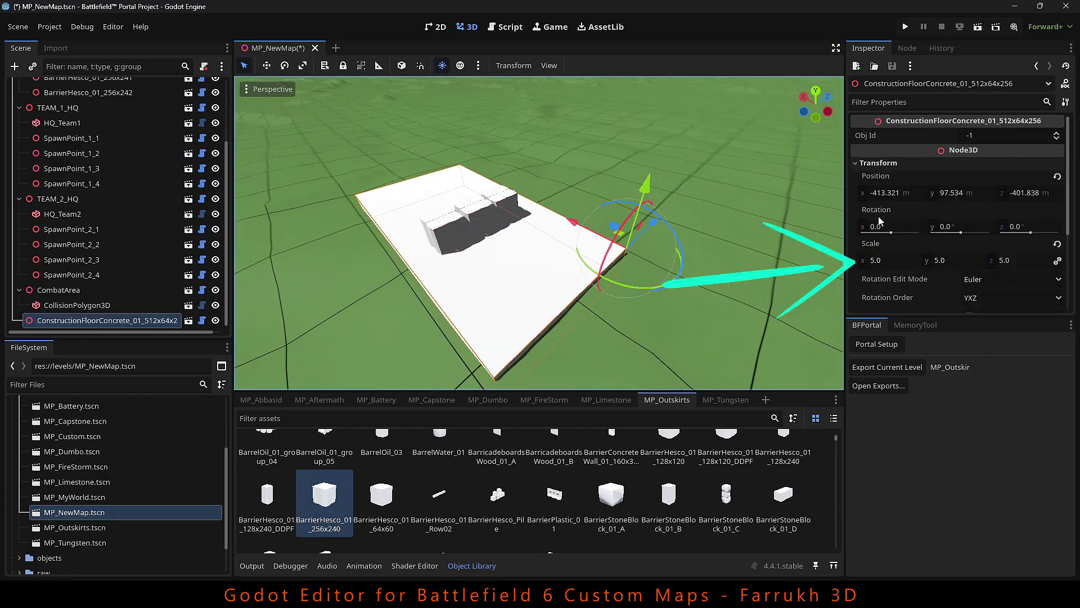
click(877, 261)
text(1)
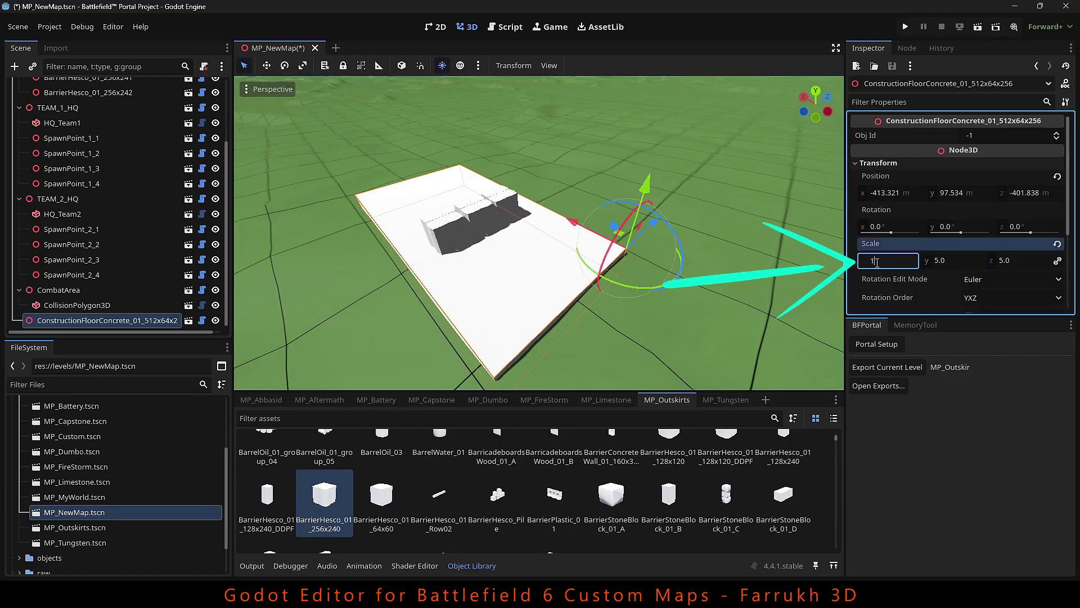
text(0)
key(Return)
scroll(745, 231, down, 6)
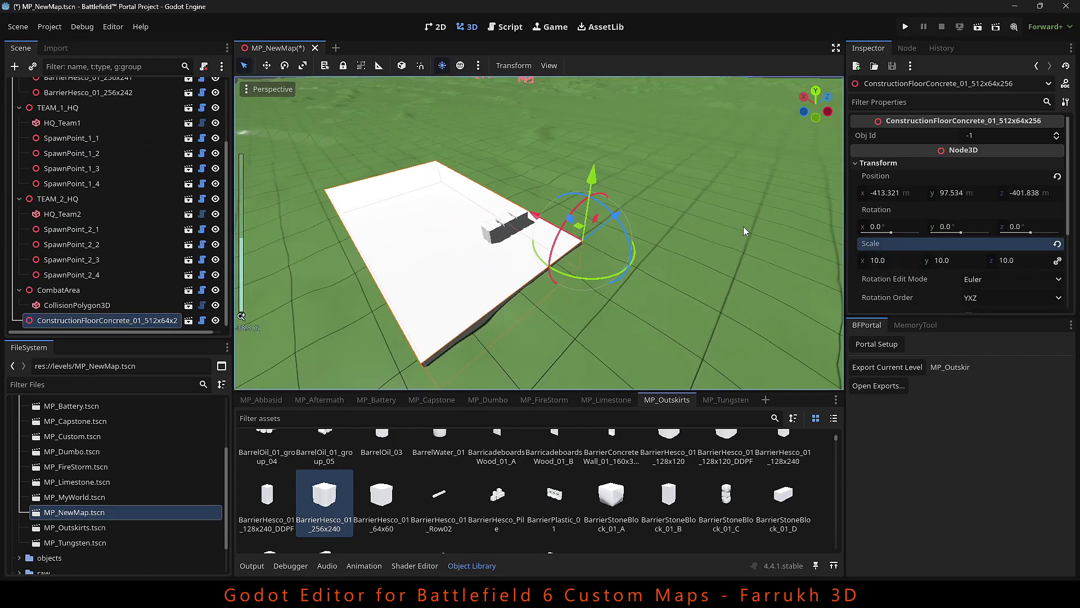
middle_drag(603, 197, 543, 204)
scroll(543, 203, up, 4)
scroll(503, 255, up, 2)
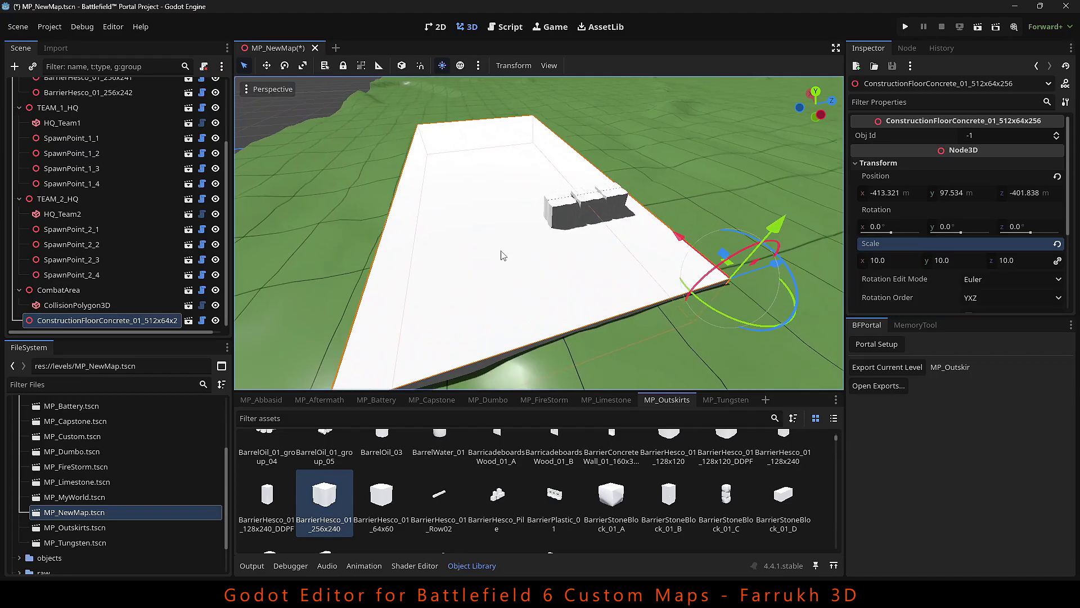
Select the three Hesco barriers together and move them further in on the enlarged concrete floor
click(558, 217)
scroll(615, 199, up, 4)
shift+click(638, 179)
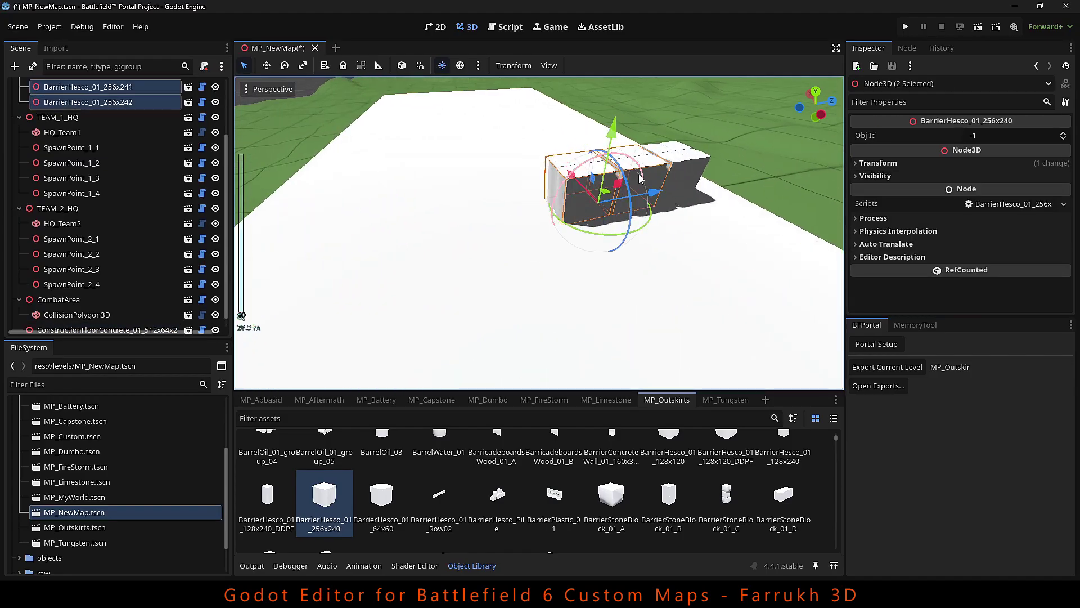
shift+click(685, 169)
drag(683, 183, 559, 210)
middle_drag(559, 210, 565, 285)
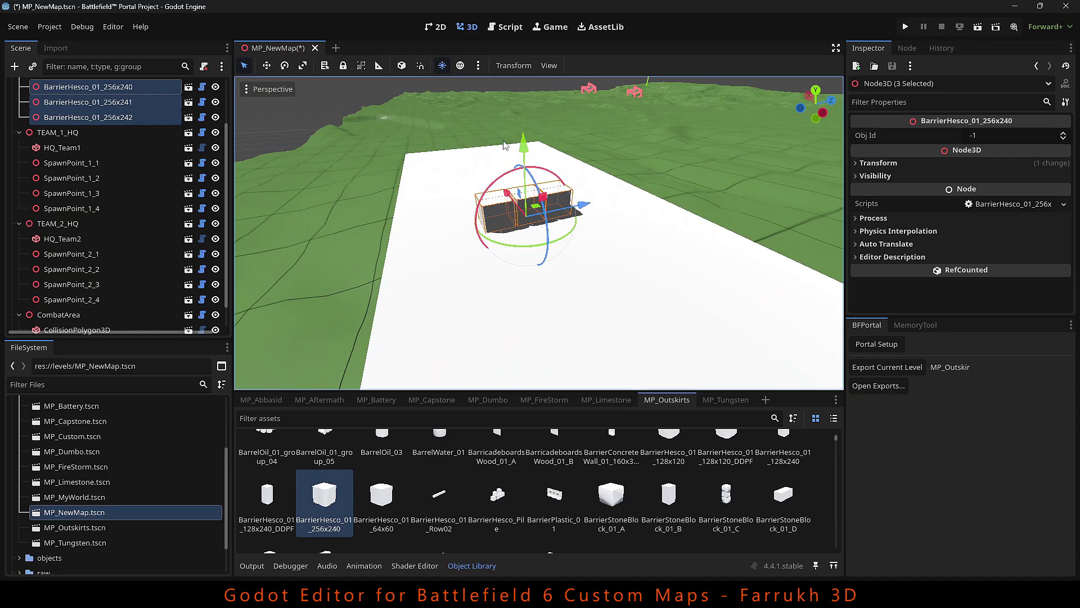
Change the preview sun color to a darker sandy beige, hex cac397
click(478, 66)
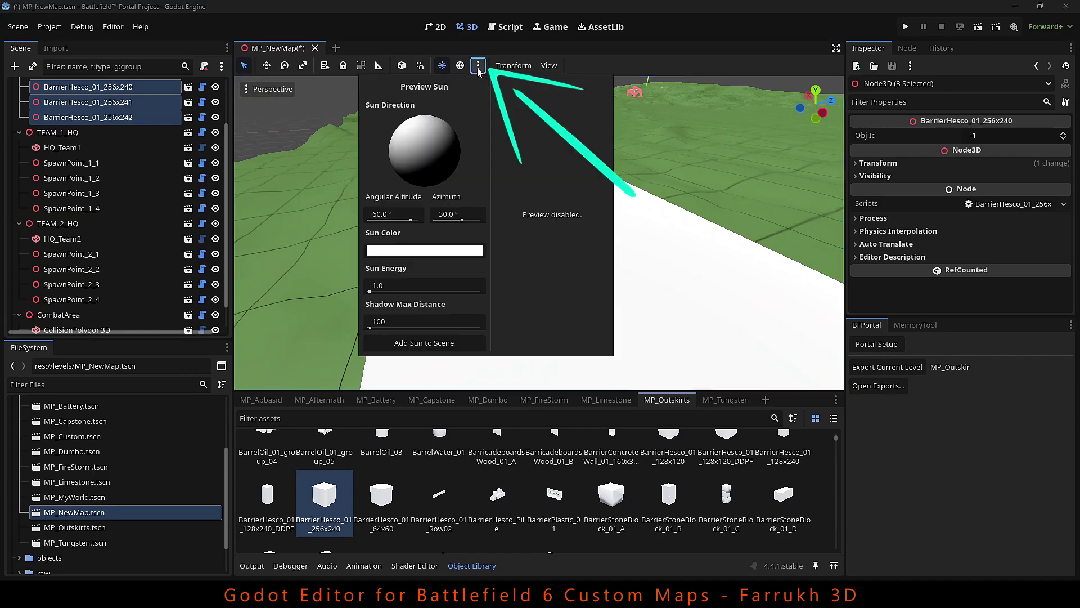
click(425, 251)
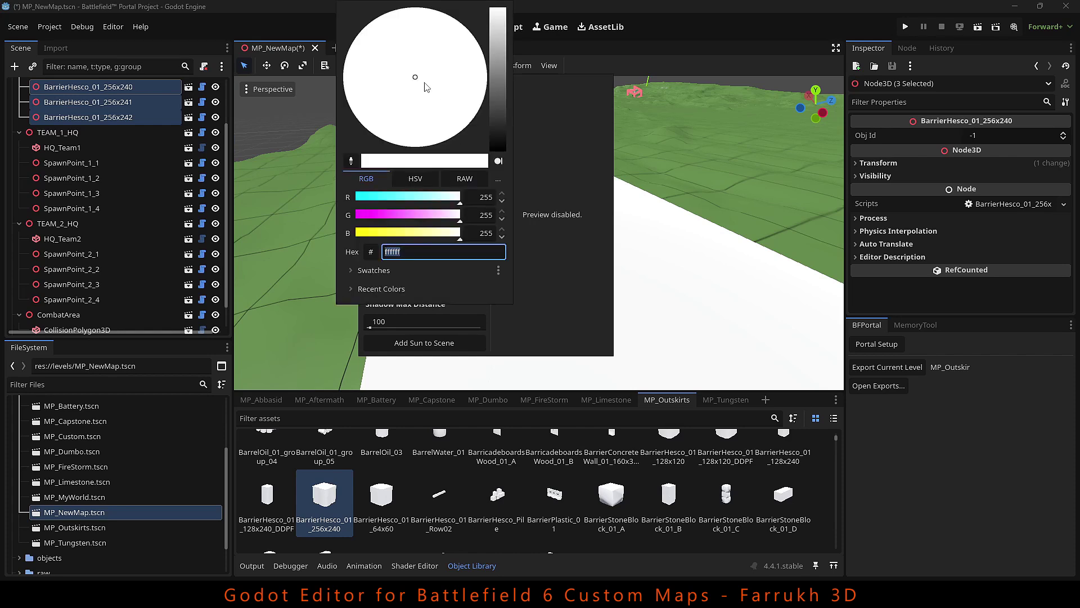
click(499, 43)
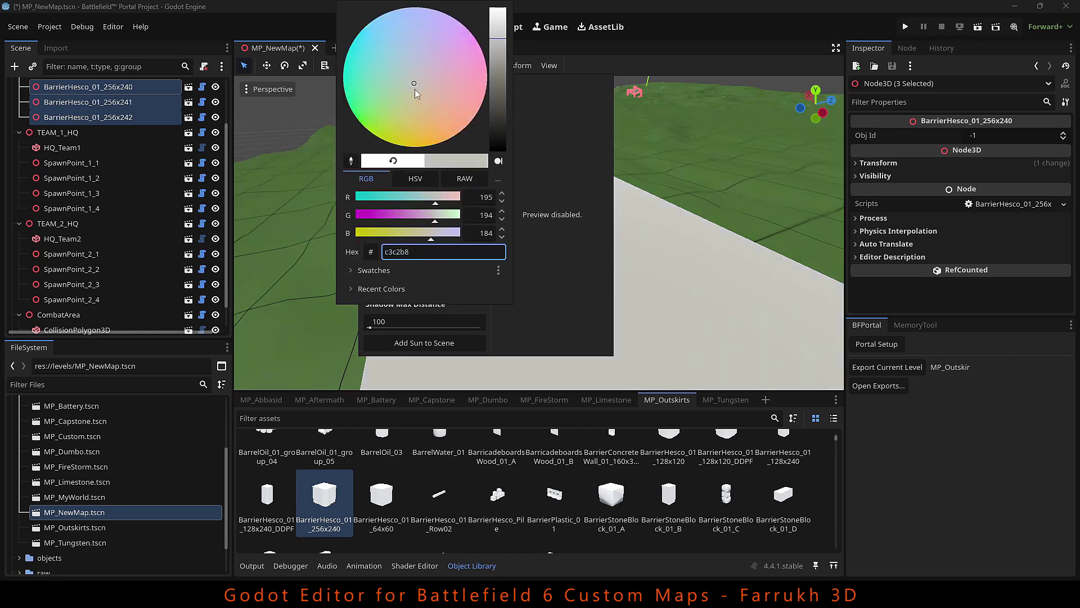
drag(415, 90, 410, 104)
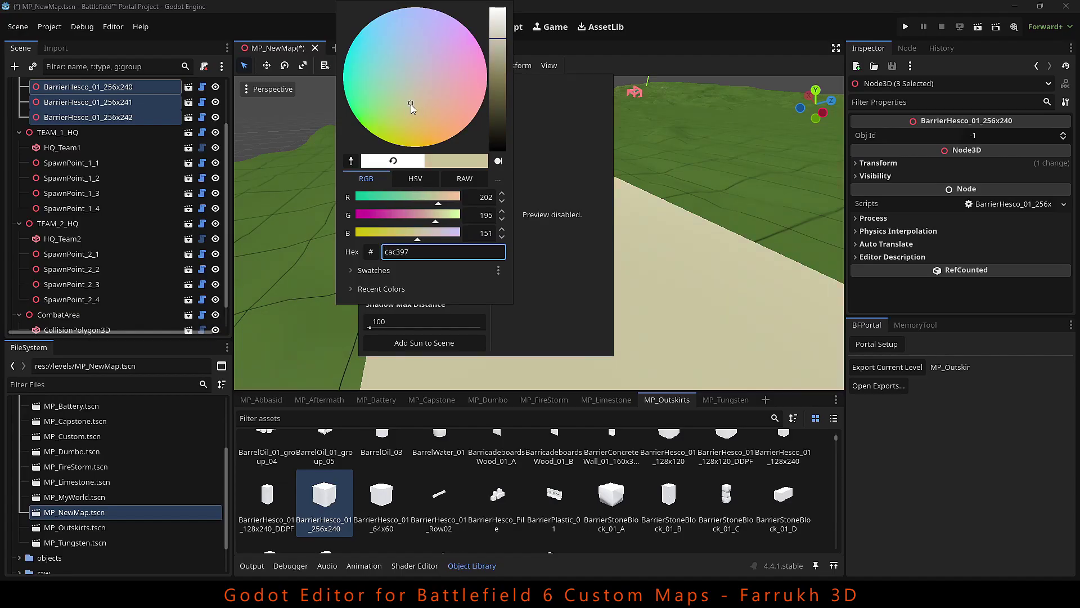
click(752, 294)
Place two BarrierStoneBlock_01_B blocks on the concrete floor in line with the row of Hesco barriers
middle_drag(712, 271, 743, 290)
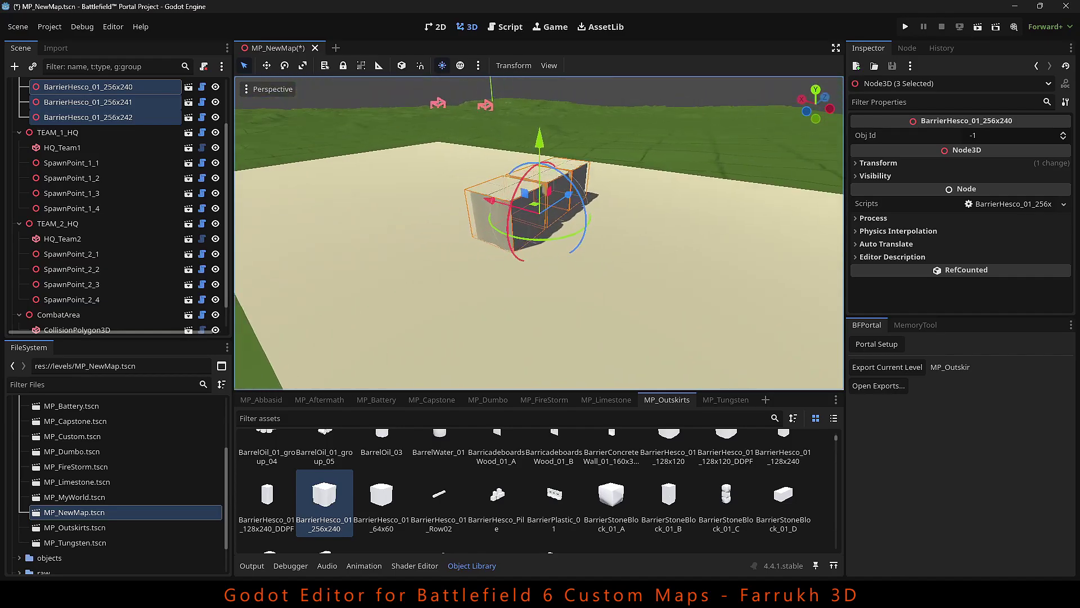
key(s)
click(647, 258)
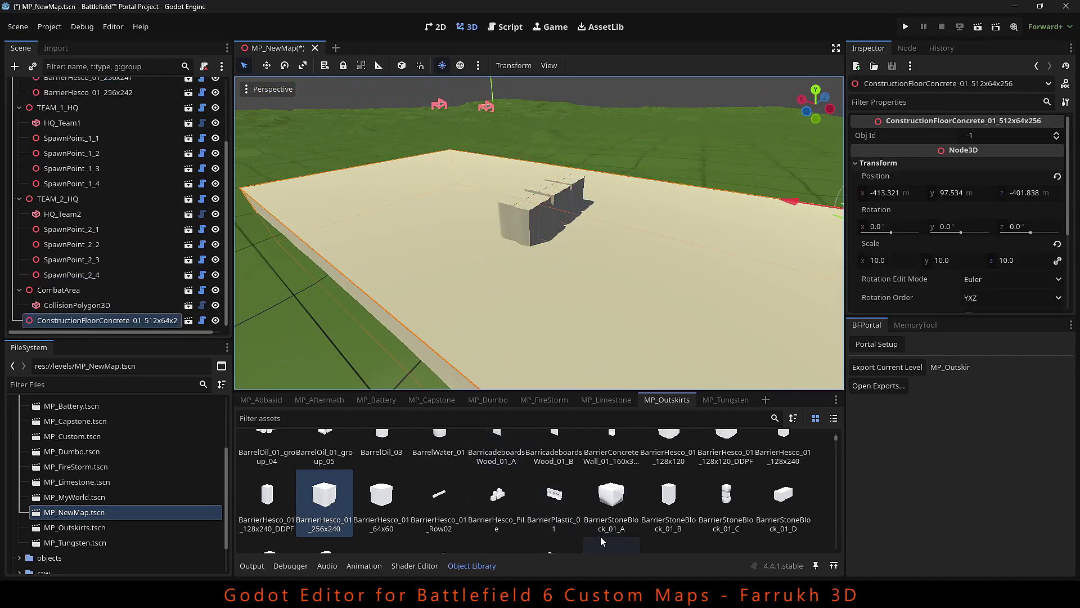
drag(669, 498, 431, 290)
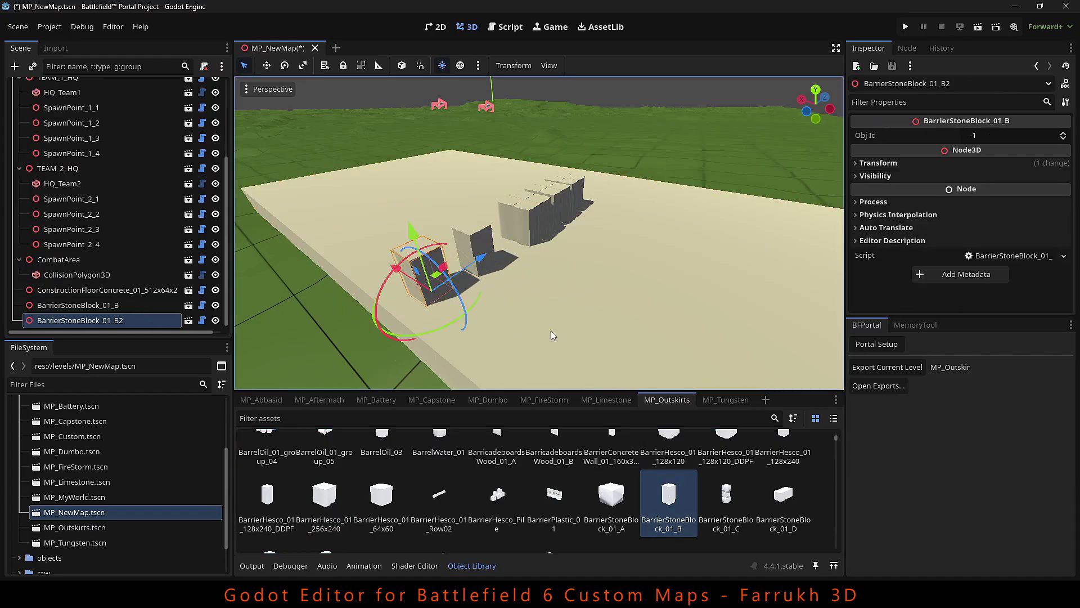
Place a BarrierStoneBlock_01_F block on the open part of the concrete floor
scroll(551, 335, down, 3)
scroll(748, 549, down, 1)
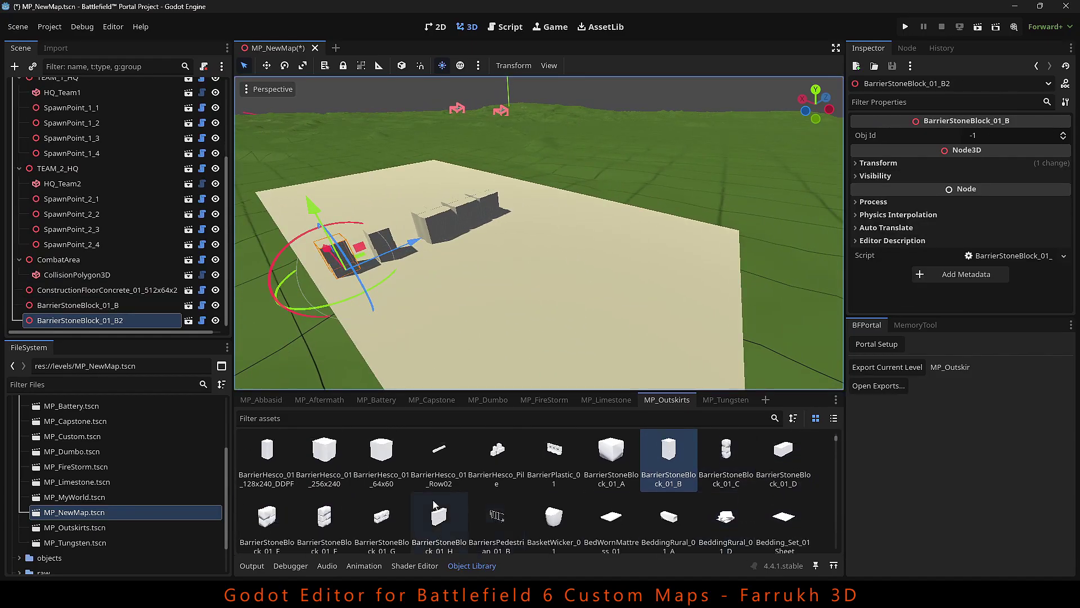
drag(324, 516, 586, 272)
scroll(587, 271, down, 2)
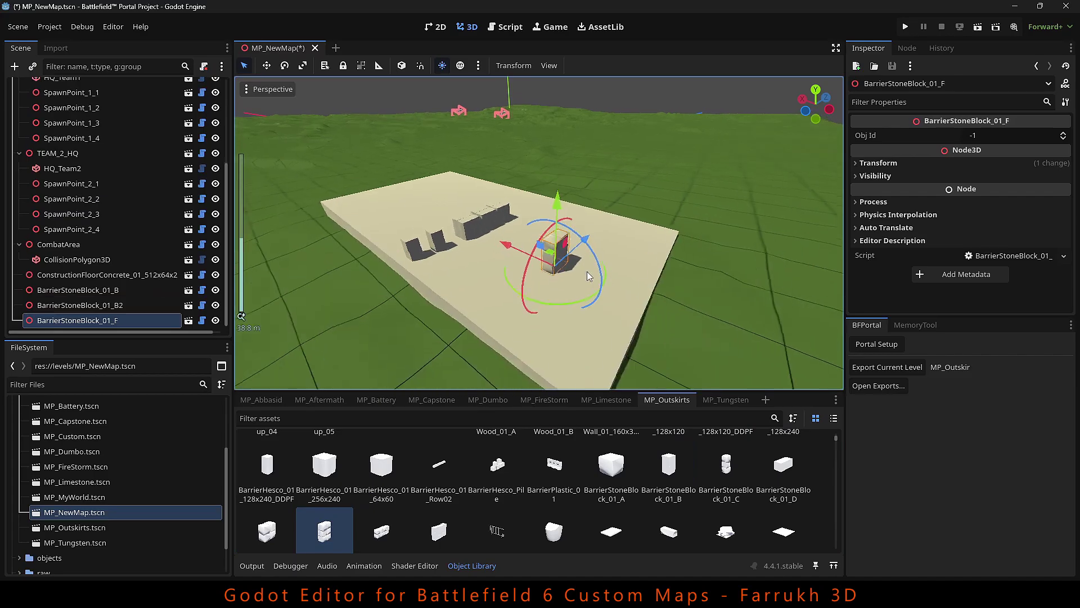
Raise the BarrierStoneBlock_01_F block along the Y axis and snap it down to the floor
drag(557, 200, 573, 78)
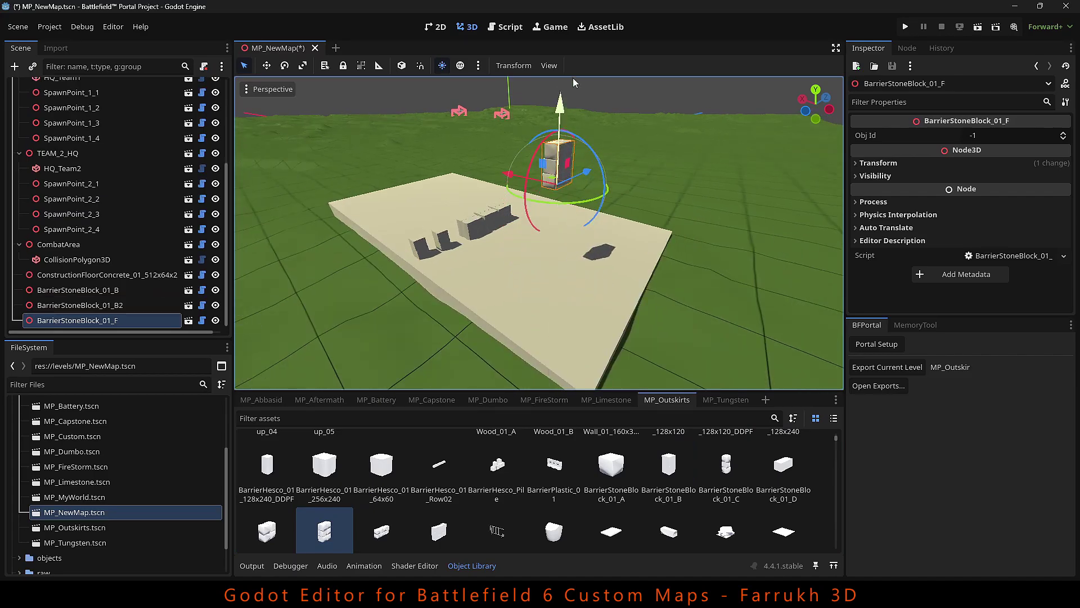
right_drag(573, 84, 584, 222)
key(w)
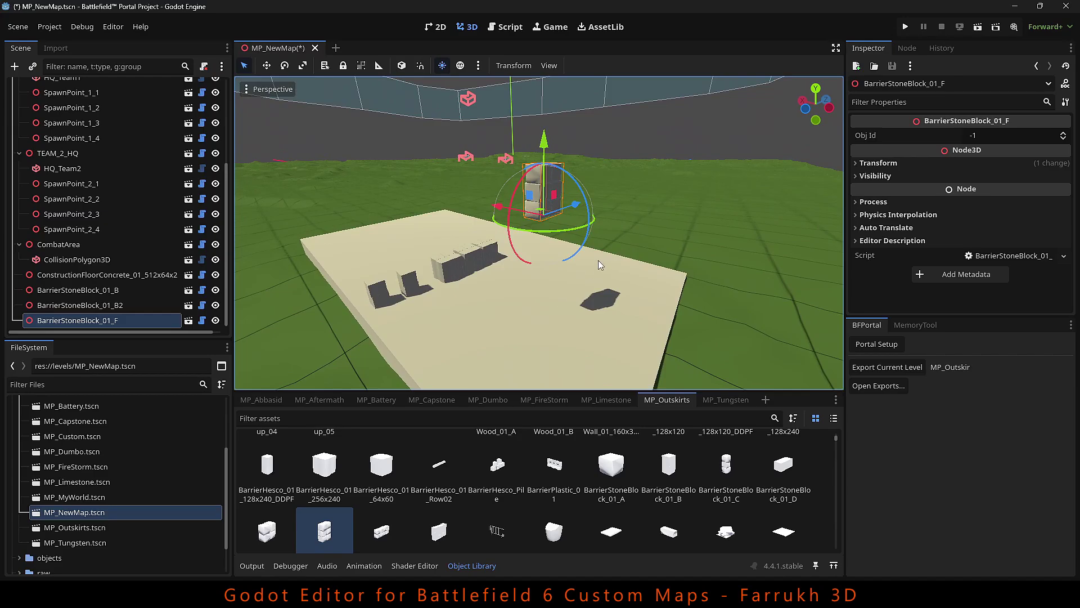
key(Page_Down)
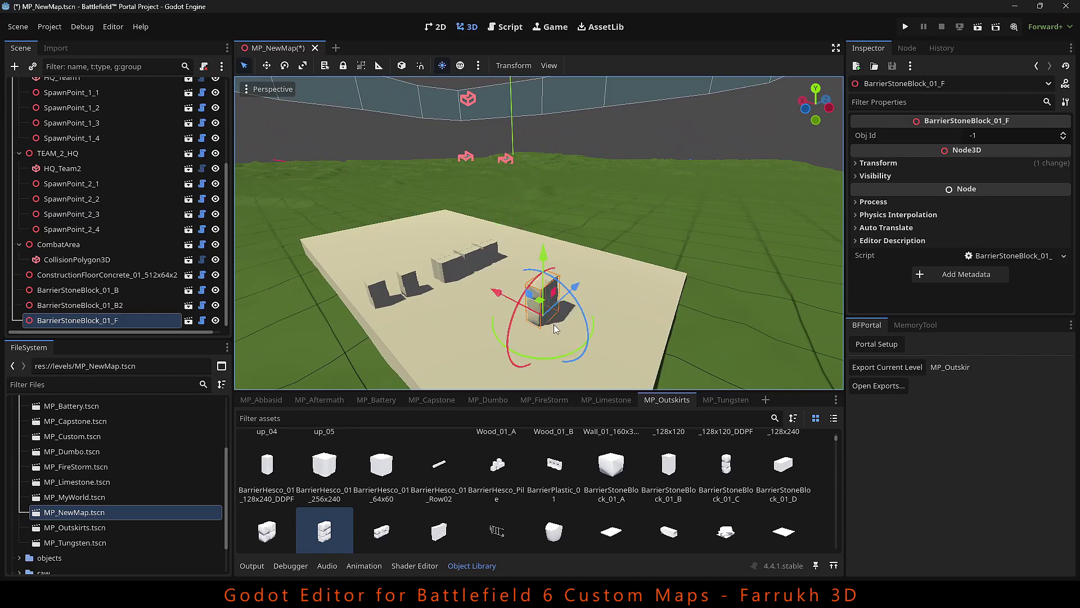
Lift the BarrierStoneBlock_01_F block off the floor once more and snap it back onto the surface
scroll(591, 352, up, 6)
scroll(623, 346, down, 2)
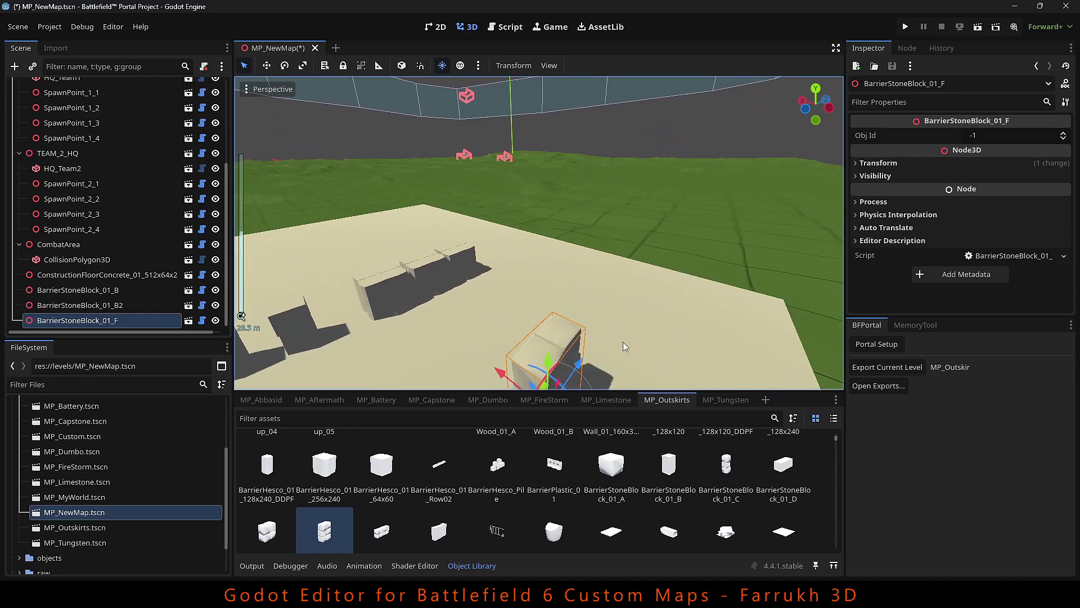
shift+middle_drag(623, 342, 617, 222)
scroll(617, 284, down, 5)
drag(539, 222, 546, 123)
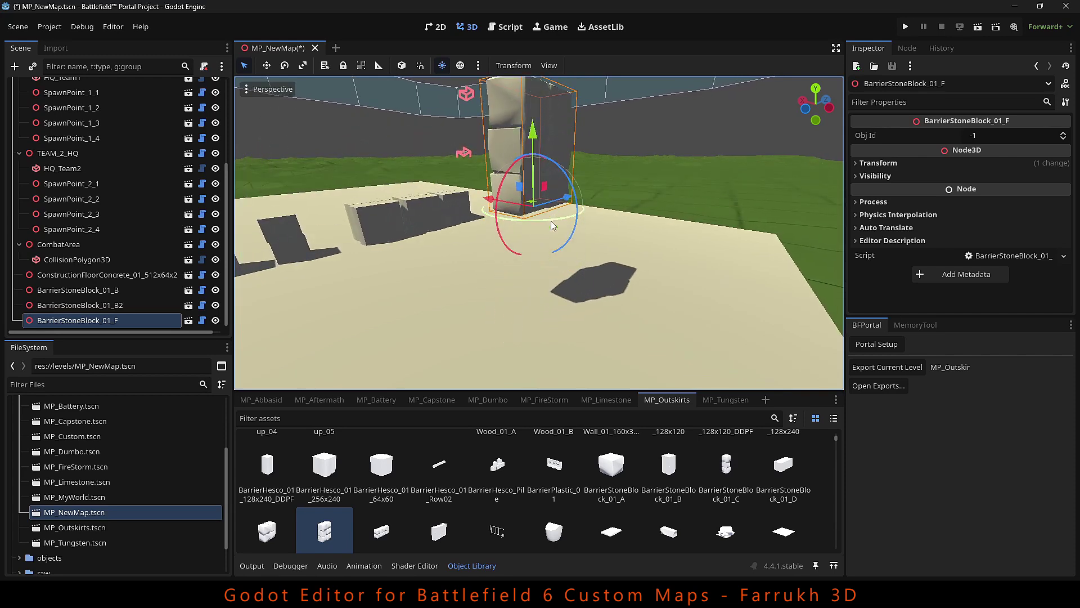
scroll(551, 222, down, 8)
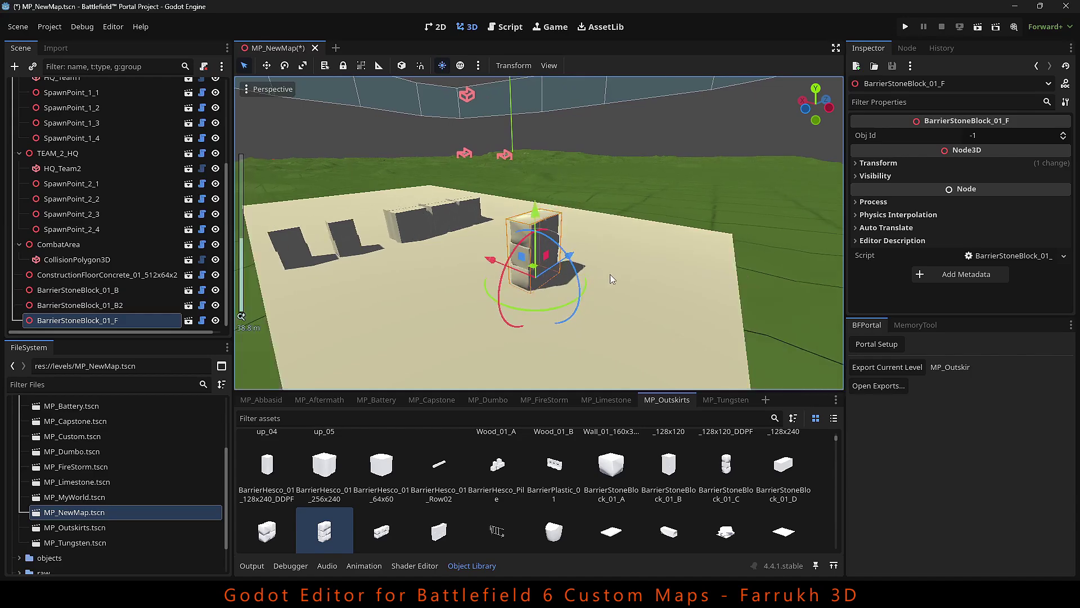
Move the BarrierStoneBlock_01_F block along the X and Z axes to the far side of the Hesco row
key(w)
right_drag(551, 222, 624, 222)
drag(533, 277, 287, 319)
middle_drag(619, 270, 438, 270)
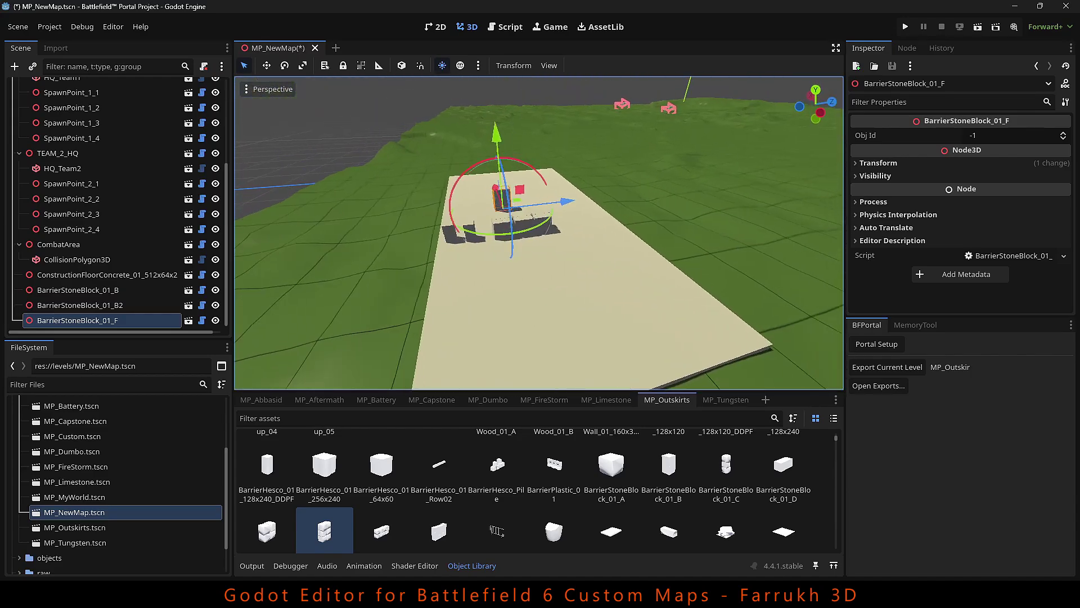
drag(561, 201, 586, 198)
key(w)
right_drag(587, 198, 560, 194)
Place a BrickStack_01_A_180 on the concrete floor beyond the end of the Hesco row
scroll(595, 504, down, 10)
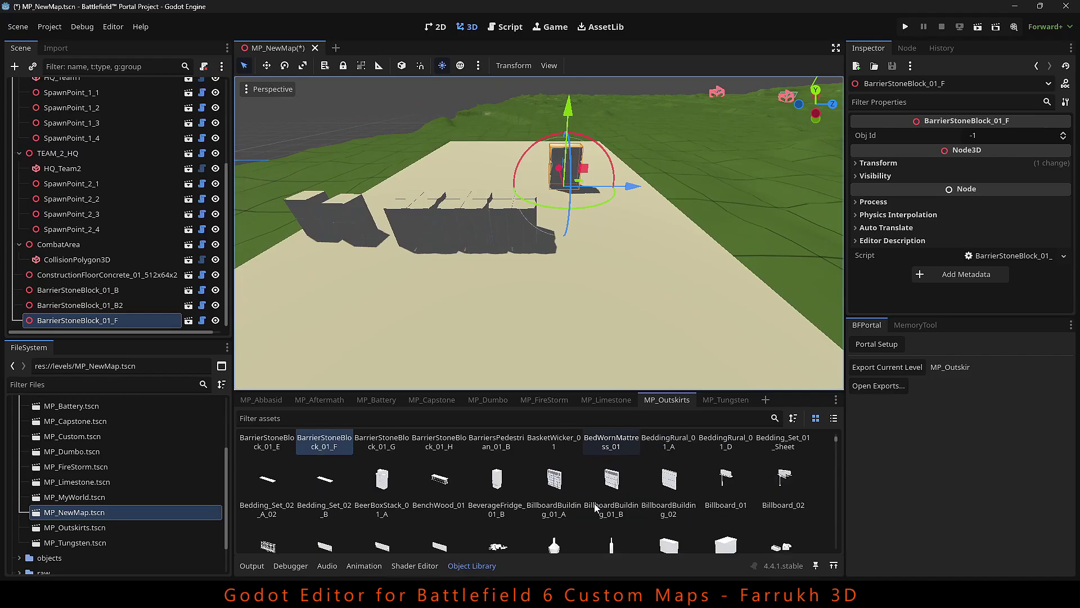
scroll(613, 496, down, 2)
drag(783, 482, 650, 254)
Duplicate the brick stack and move the copy behind the two BarrierStoneBlock_01_B blocks
middle_drag(650, 255, 743, 258)
key(ctrl+d)
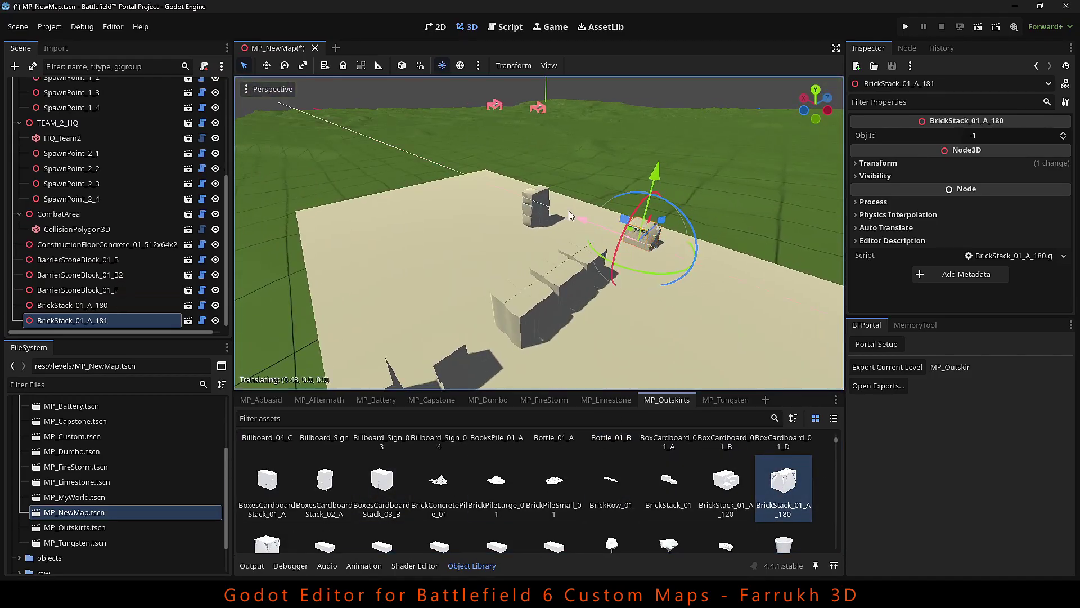
drag(688, 222, 488, 253)
middle_drag(487, 253, 400, 251)
shift+middle_drag(399, 251, 523, 248)
right_drag(473, 248, 462, 247)
scroll(85, 292, up, 5)
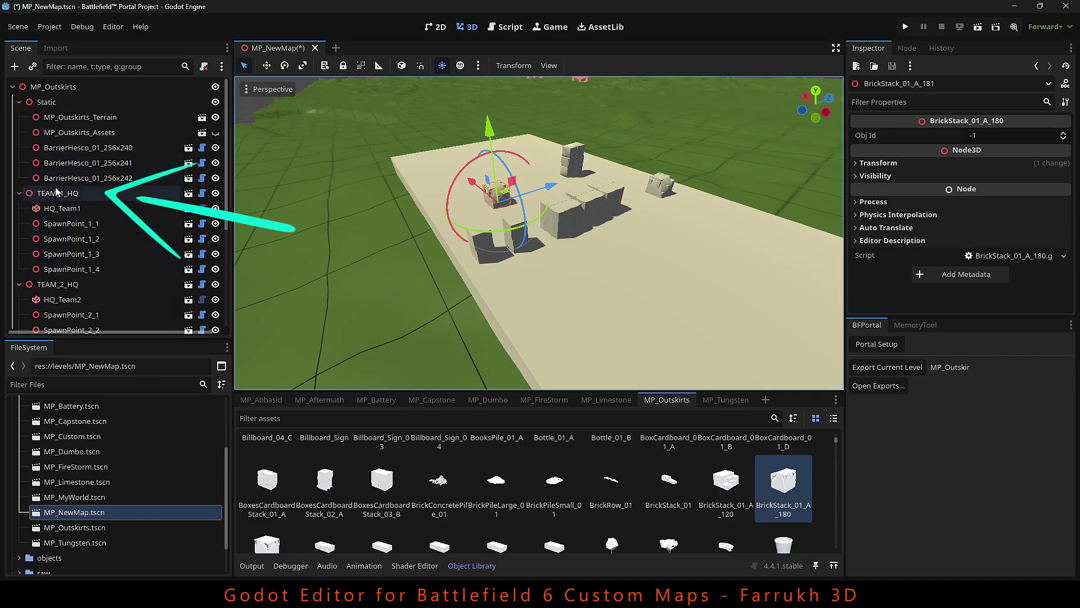
Select the TEAM_1_HQ node and examine where it sits on the terrain relative to the concrete floor
click(45, 195)
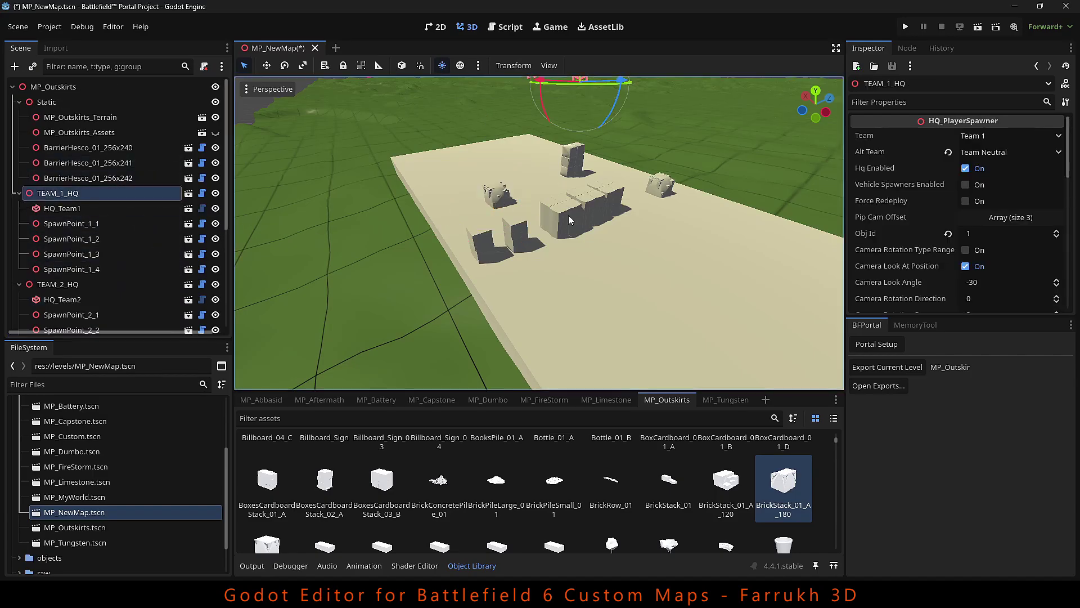
scroll(569, 215, down, 3)
right_drag(569, 214, 571, 158)
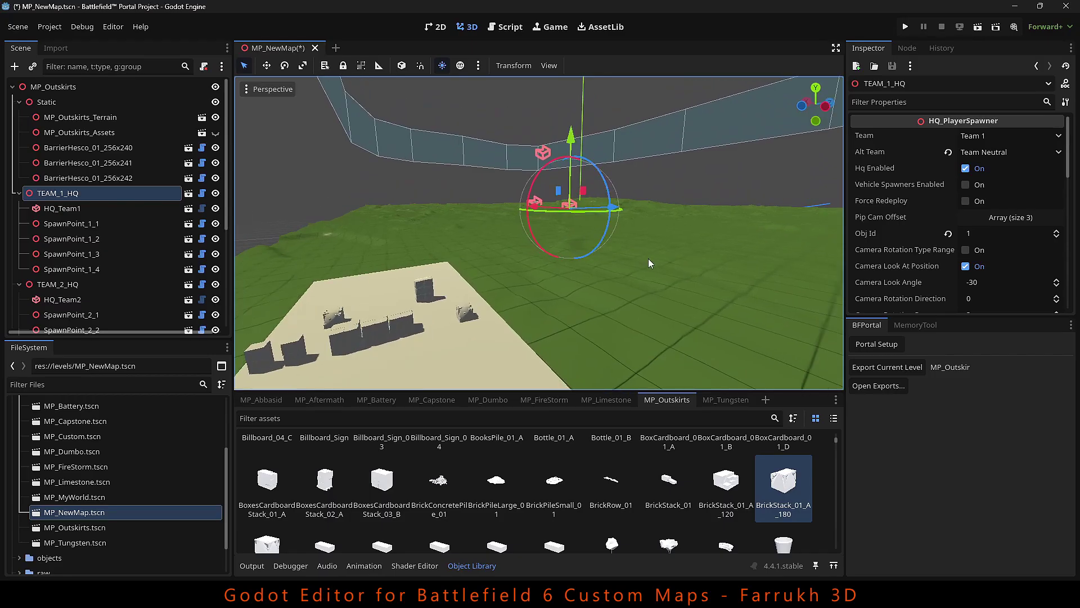
middle_drag(648, 257, 664, 310)
key(s)
key(d)
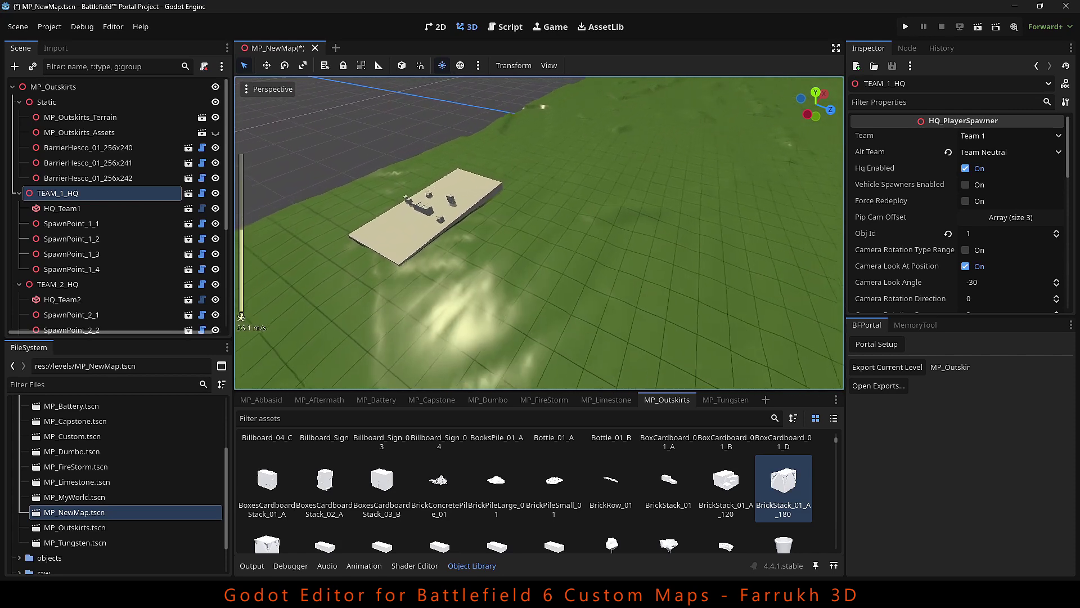
scroll(539, 233, up, 2)
right_drag(726, 190, 758, 171)
key(s)
mouse_move(702, 124)
mouse_down()
mouse_move(726, 175)
mouse_move(813, 256)
mouse_up()
right_drag(721, 181, 753, 180)
Move TEAM_1_HQ along the Z and X axes across the terrain to the concrete floor
click(59, 198)
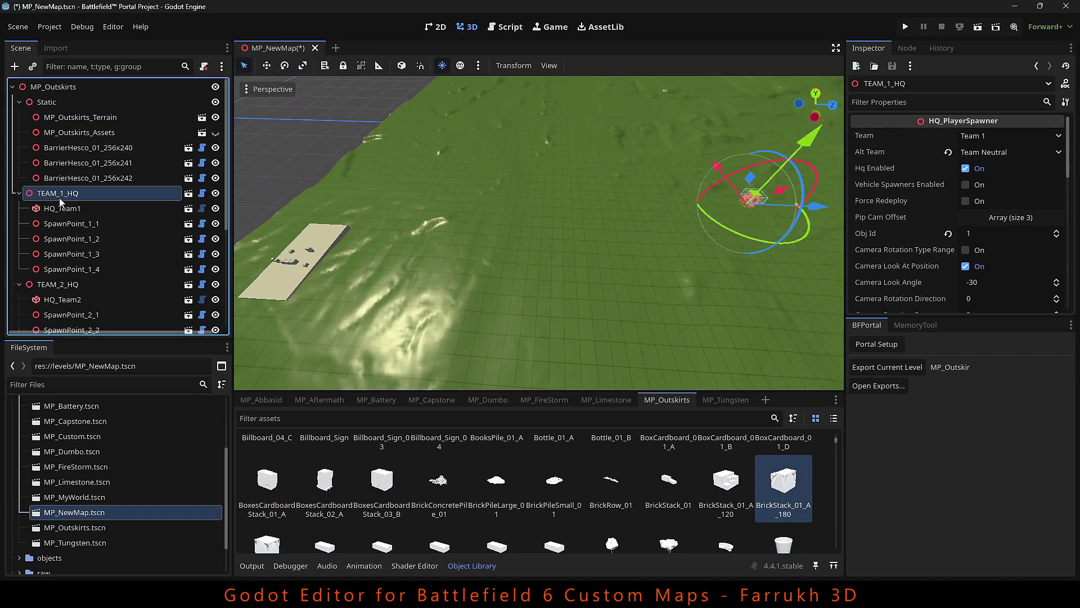
drag(821, 210, 428, 206)
middle_drag(428, 206, 471, 165)
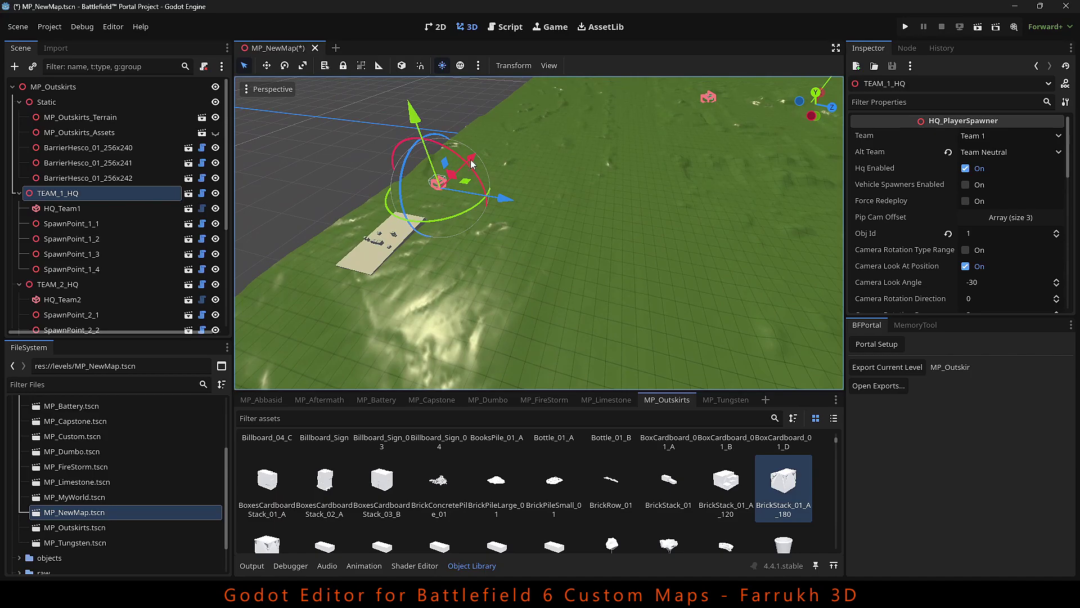
drag(471, 158, 398, 229)
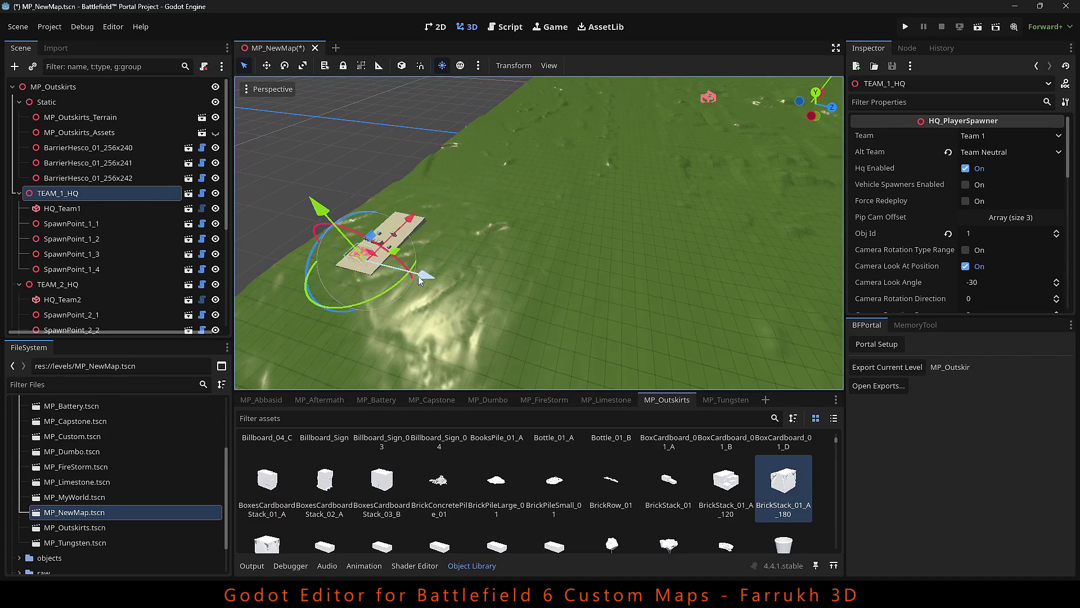
Raise TEAM_1_HQ vertically at the end of the concrete floor
key(f)
scroll(568, 218, up, 10)
middle_drag(568, 217, 630, 216)
middle_drag(451, 298, 522, 256)
drag(520, 210, 534, 136)
Select the TEAM_2_HQ node and examine where it sits on the terrain relative to the concrete floor
mouse_move(534, 136)
right_down()
mouse_move(555, 132)
mouse_move(529, 135)
right_up()
key(w)
key(s)
key(w)
scroll(546, 132, up, 5)
key(a)
key(a)
key(s)
key(w)
key(s)
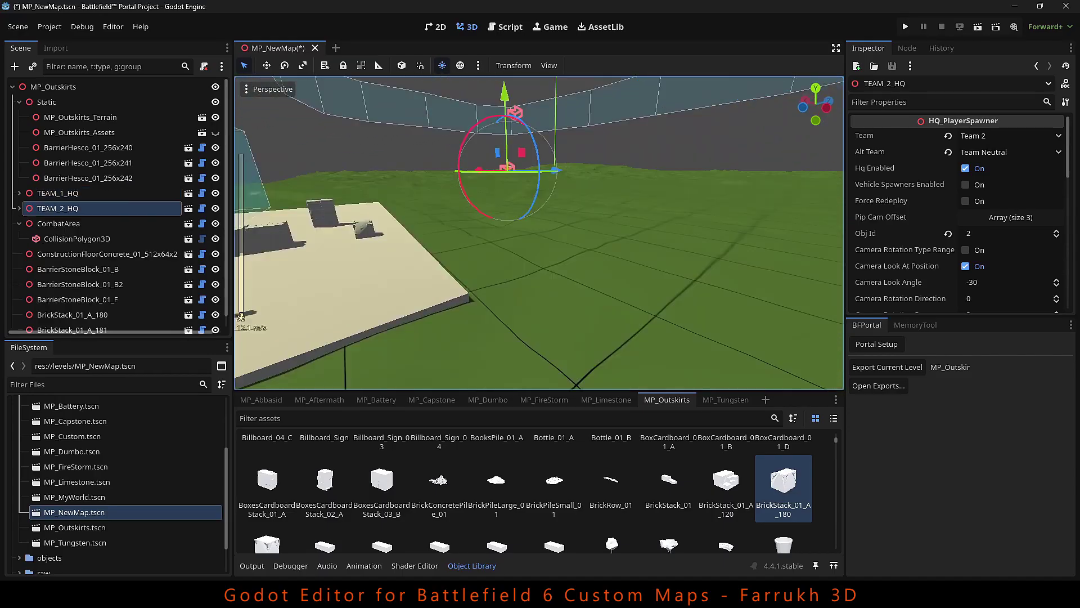
key(w)
mouse_move(668, 280)
right_down()
mouse_move(673, 248)
mouse_move(668, 280)
mouse_move(608, 310)
mouse_move(636, 303)
mouse_move(621, 315)
mouse_move(611, 307)
mouse_move(671, 265)
mouse_move(613, 273)
right_up()
key(s)
scroll(668, 280, down, 8)
key(s)
scroll(539, 233, up, 20)
key(s)
key(d)
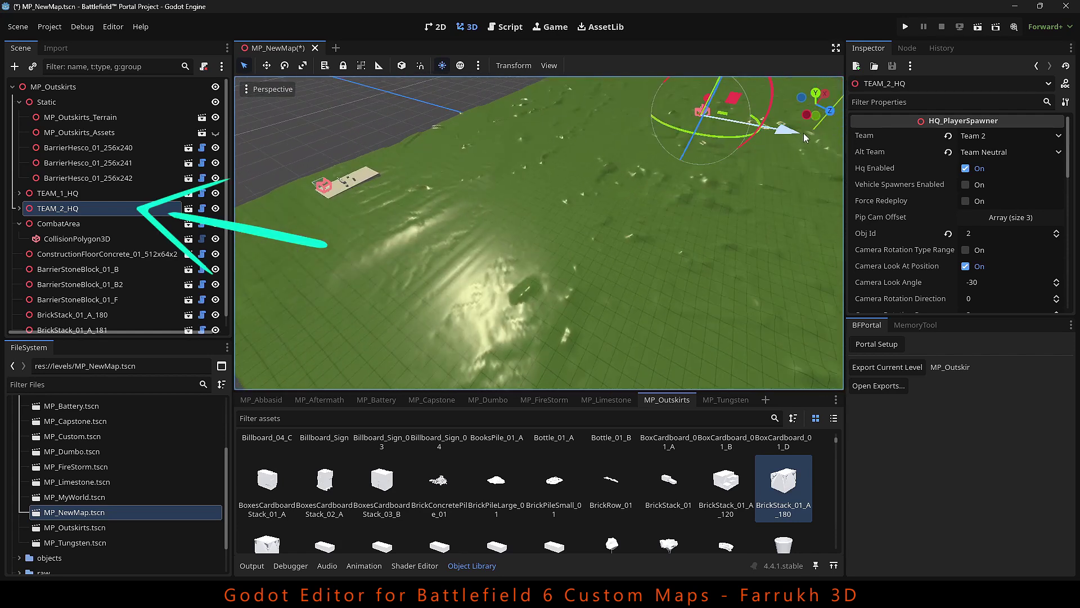
Move TEAM_2_HQ across the terrain to the end of the concrete floor opposite TEAM_1_HQ
right_drag(803, 133, 663, 207)
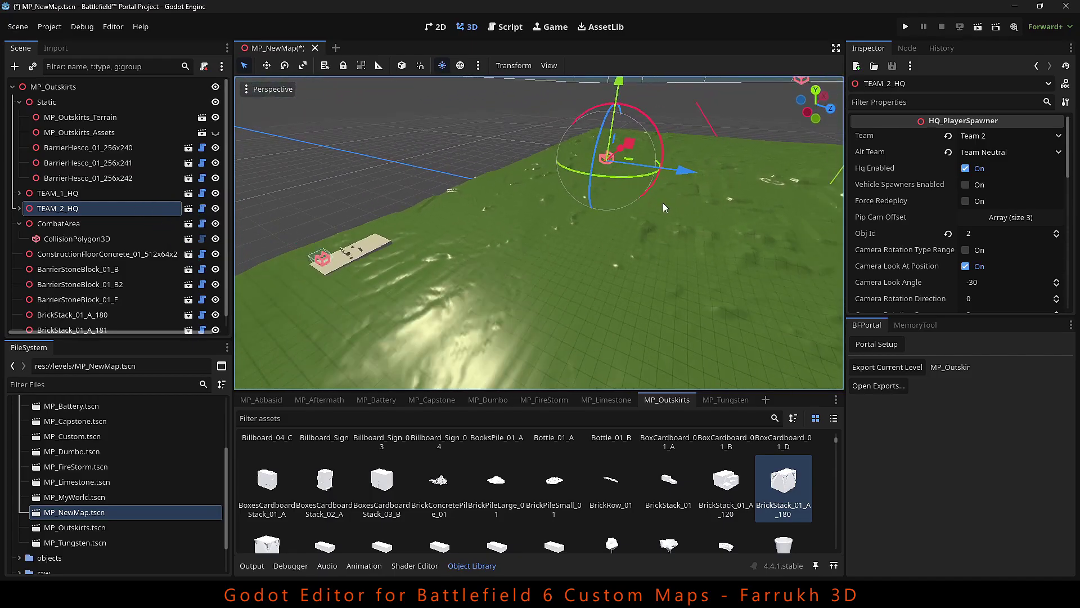
drag(622, 150, 404, 282)
key(f)
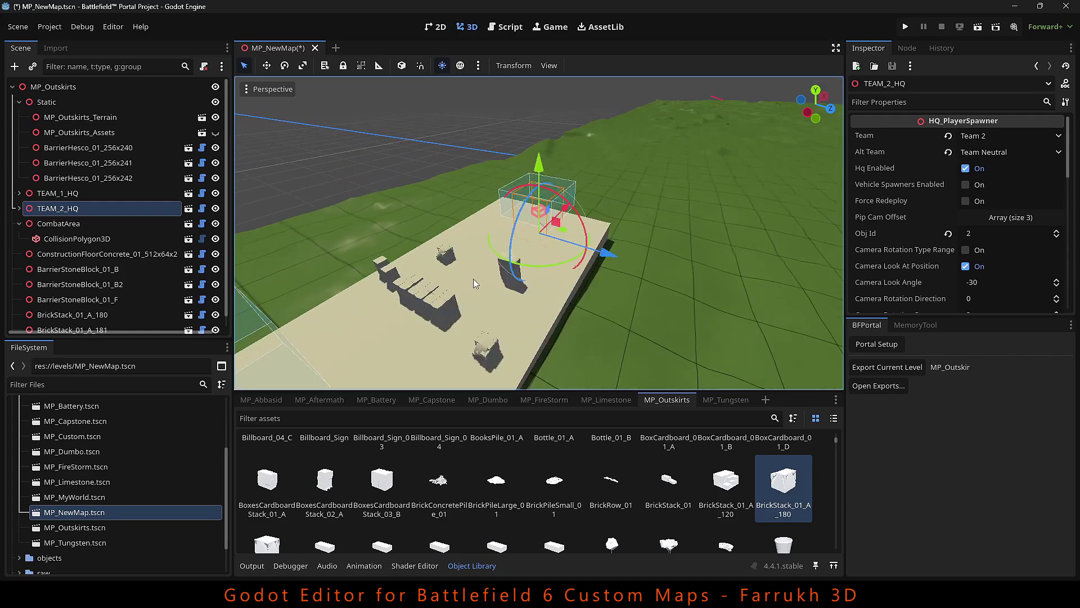
Raise TEAM_2_HQ to the concrete floor's surface and shift it slightly along the X axis
scroll(563, 271, up, 6)
right_drag(634, 263, 332, 219)
key(d)
scroll(539, 233, down, 8)
key(w)
right_drag(678, 259, 672, 260)
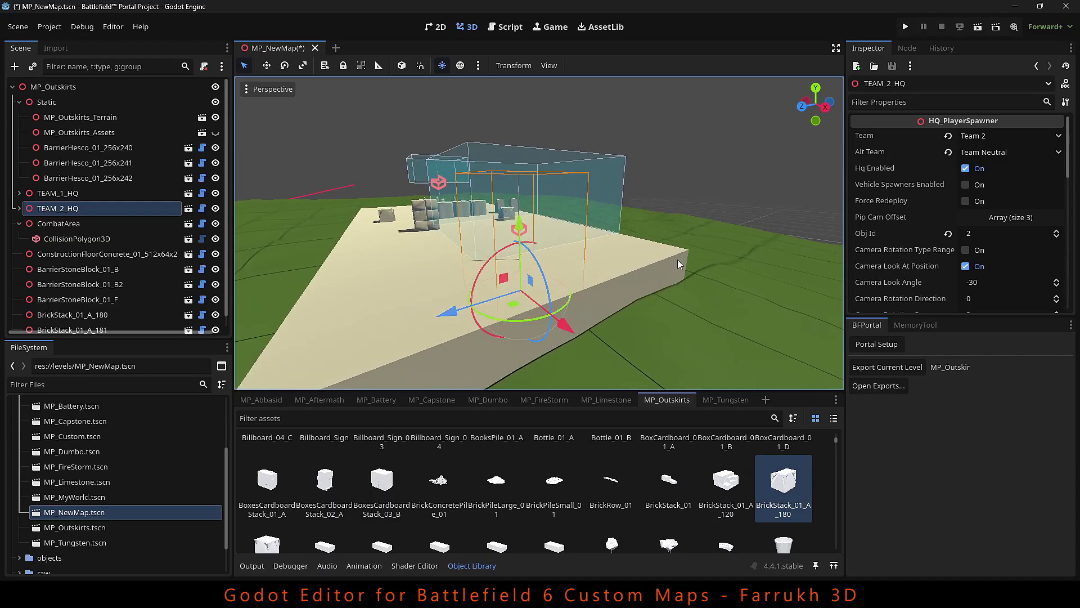
drag(522, 231, 529, 190)
drag(565, 281, 576, 290)
Set the scale of the ConstructionFloorConcrete_01 floor uniformly to 15
key(a)
right_drag(575, 290, 757, 324)
key(w)
key(a)
key(s)
key(w)
key(s)
key(w)
right_drag(451, 363, 397, 369)
key(s)
click(511, 342)
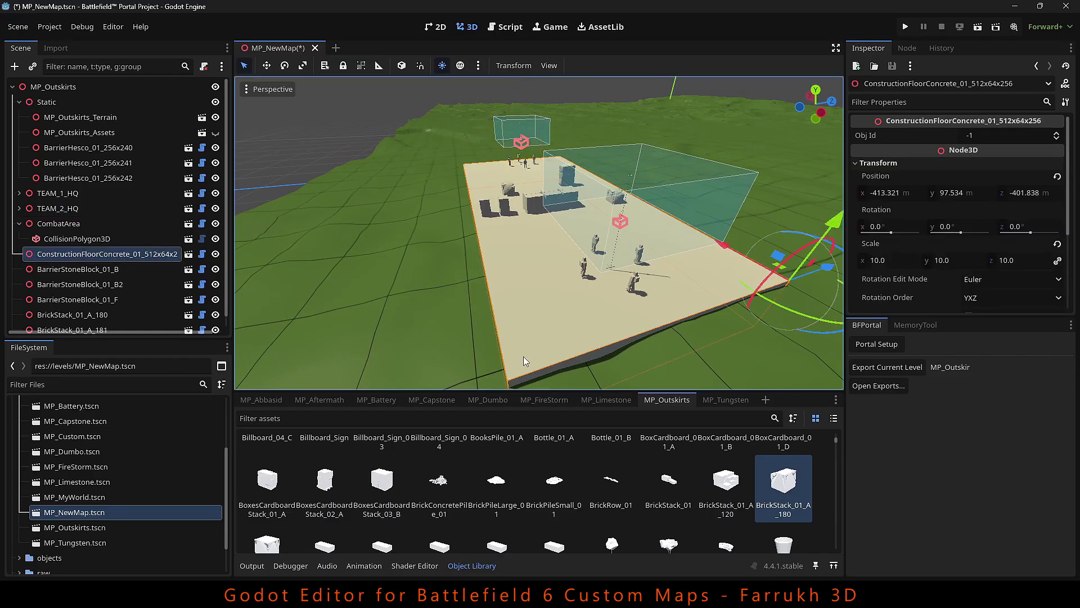
click(902, 262)
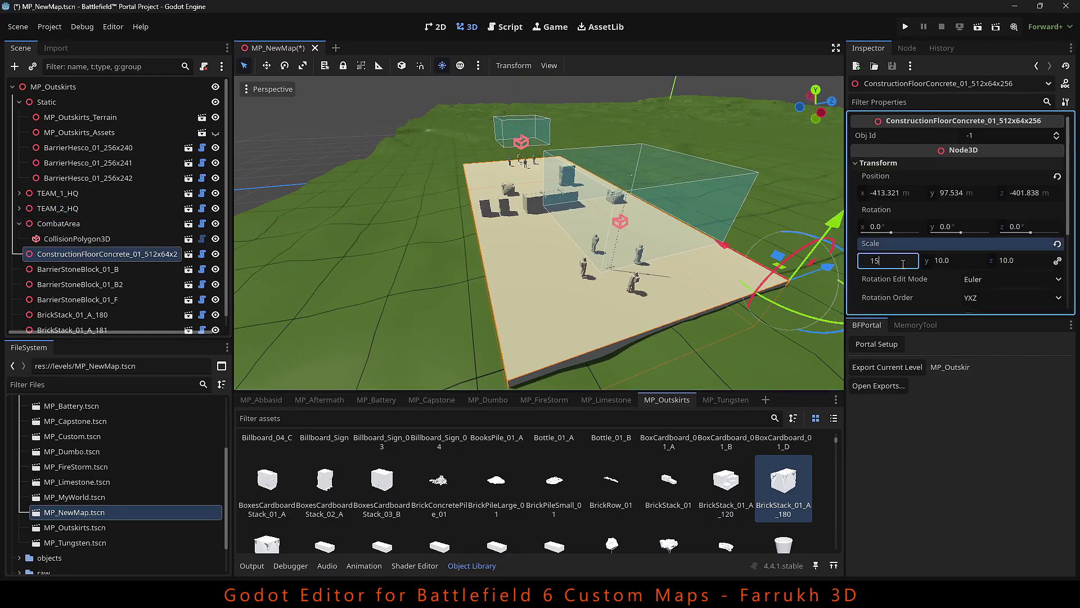
key(Return)
Shift the enlarged concrete floor along the Z axis to a Z position of about -396.4 m
middle_drag(699, 222, 804, 226)
scroll(804, 226, down, 3)
middle_drag(528, 284, 394, 299)
shift+middle_drag(808, 337, 653, 344)
drag(691, 332, 744, 328)
Set the scale of the BarrierStoneBlock_01_F block uniformly to 3
middle_drag(597, 282, 714, 247)
scroll(713, 248, up, 4)
right_drag(503, 230, 503, 214)
key(w)
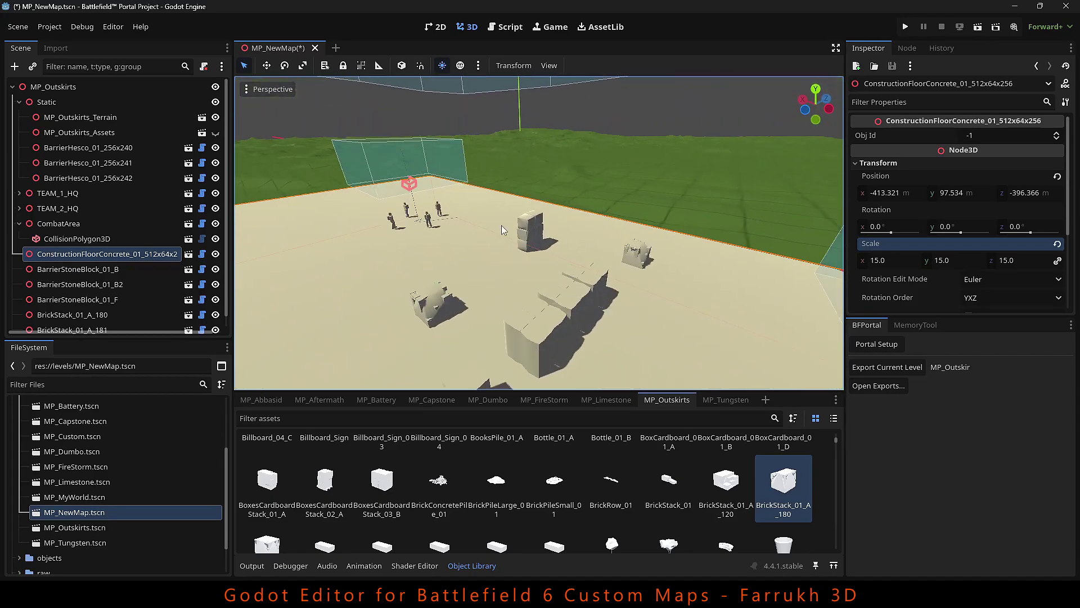
click(539, 233)
click(878, 162)
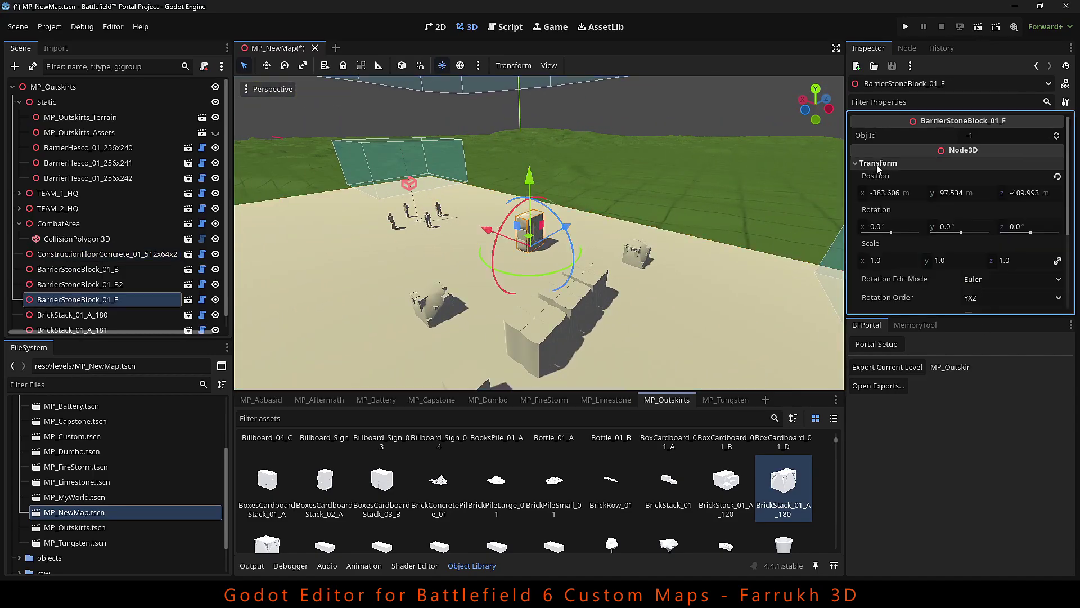
click(881, 262)
text(3)
key(Return)
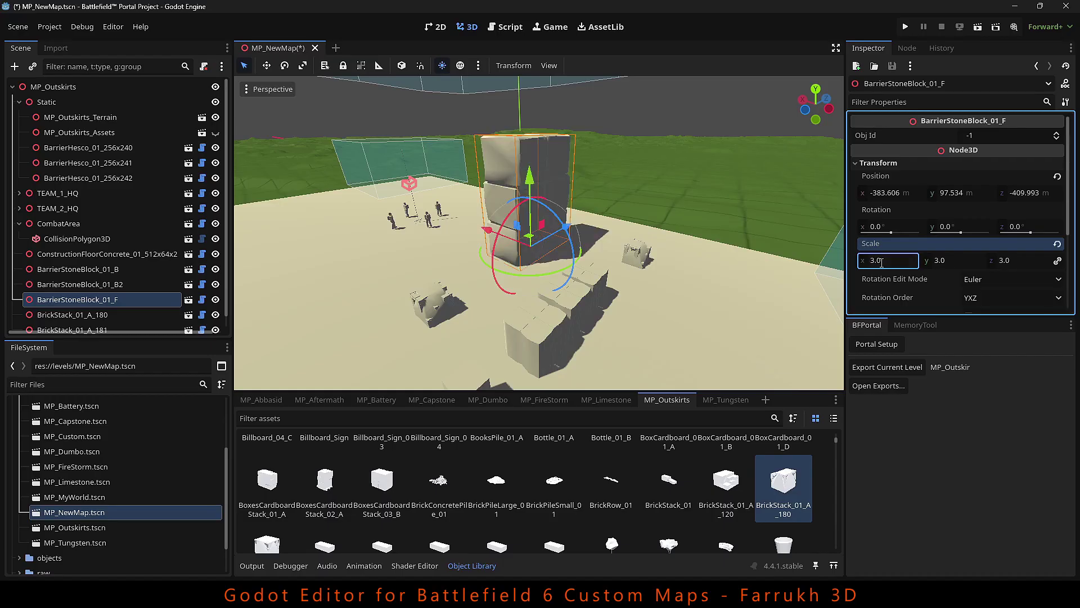
Duplicate the enlarged BarrierStoneBlock_01_F and move the copy to the opposite side of the cover row on the concrete floor
middle_drag(653, 252, 570, 248)
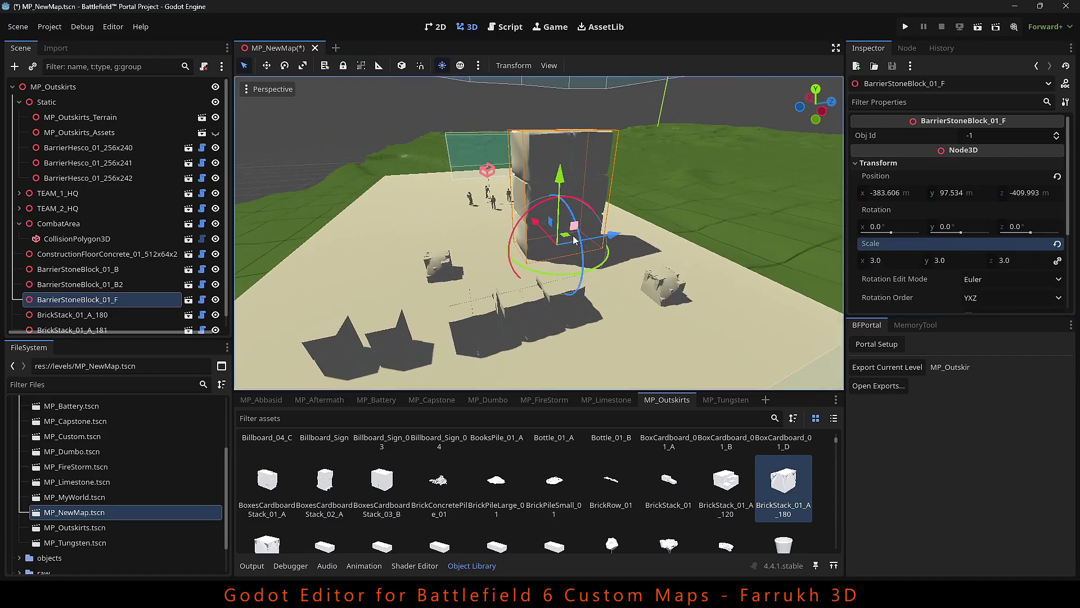
key(ctrl+d)
drag(574, 240, 350, 278)
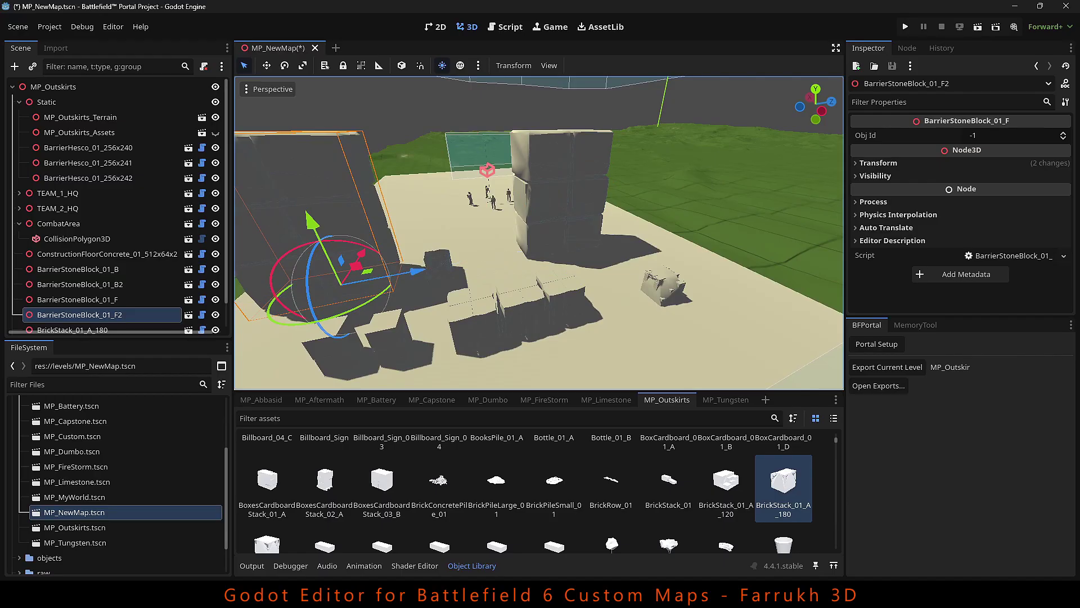
Select BrickStack_01_A_181 and move it a short distance across the concrete floor
right_drag(350, 279, 342, 295)
key(a)
click(498, 236)
key(ctrl+d)
drag(514, 236, 545, 232)
middle_drag(546, 232, 689, 234)
scroll(689, 234, down, 7)
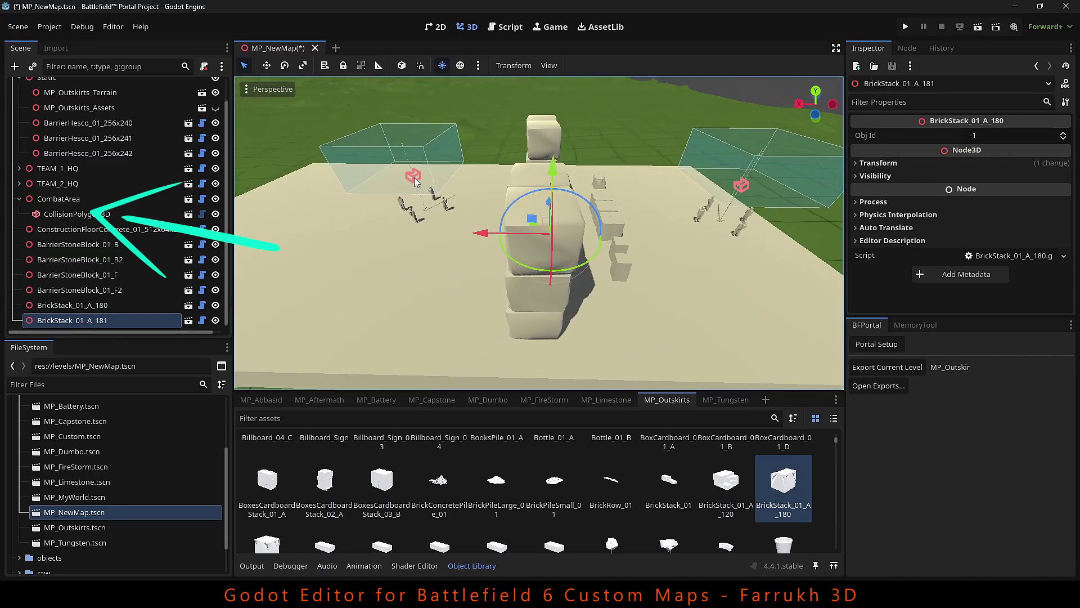
Move TEAM_2_HQ about 23 m along the X axis toward the outer end of the concrete floor
scroll(84, 225, up, 2)
click(54, 208)
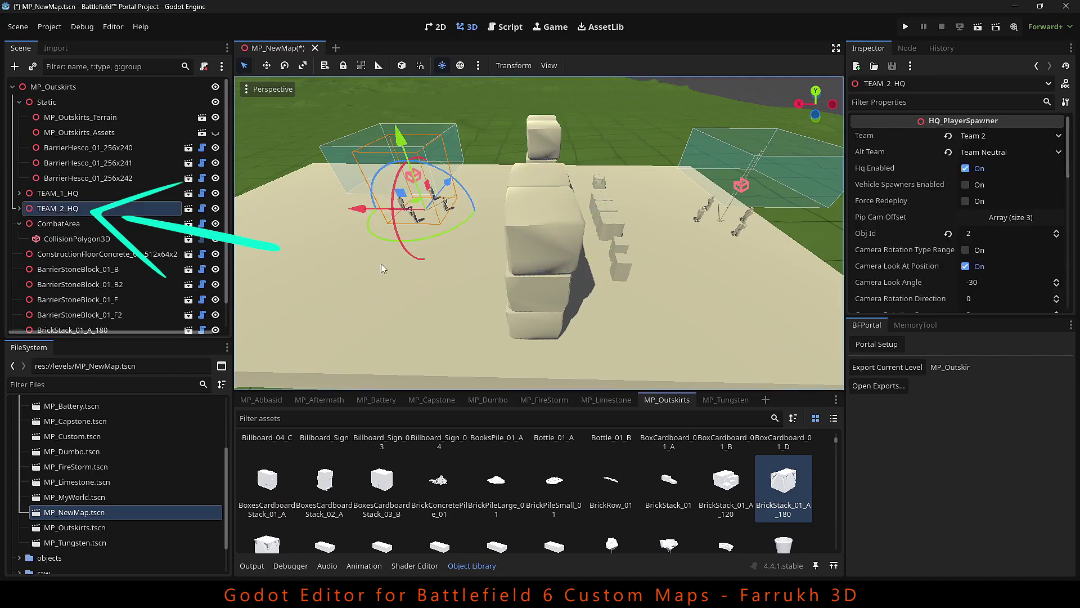
middle_drag(380, 264, 414, 241)
drag(430, 231, 291, 238)
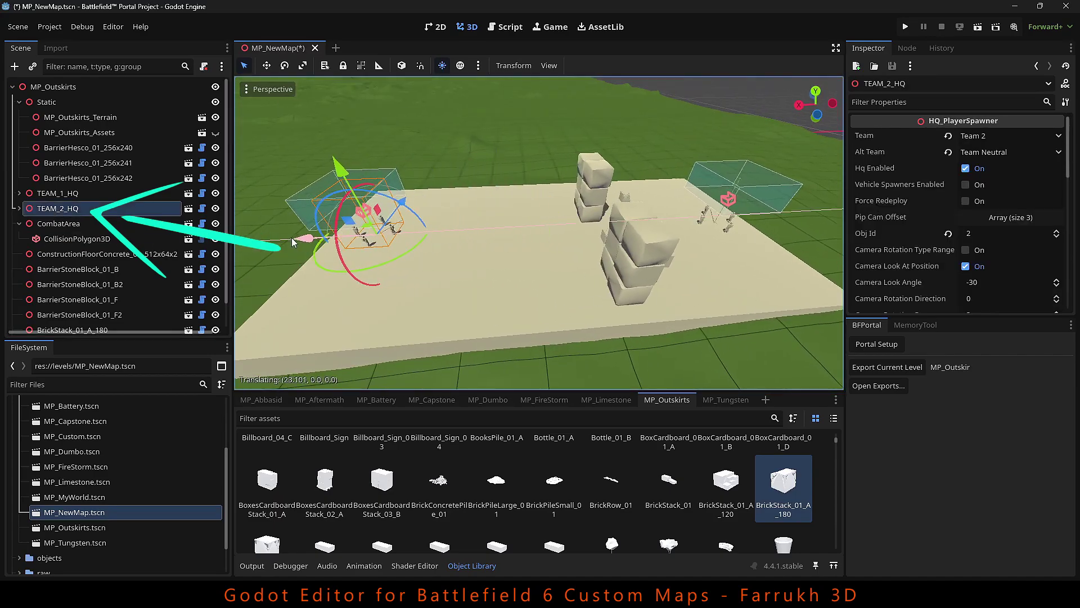
Shift both enlarged stone block towers, BarrierStoneBlock_01_F2 and BarrierStoneBlock_01_F, along the X axis on the concrete floor
middle_drag(401, 200, 516, 264)
click(515, 265)
drag(441, 286, 356, 287)
click(527, 194)
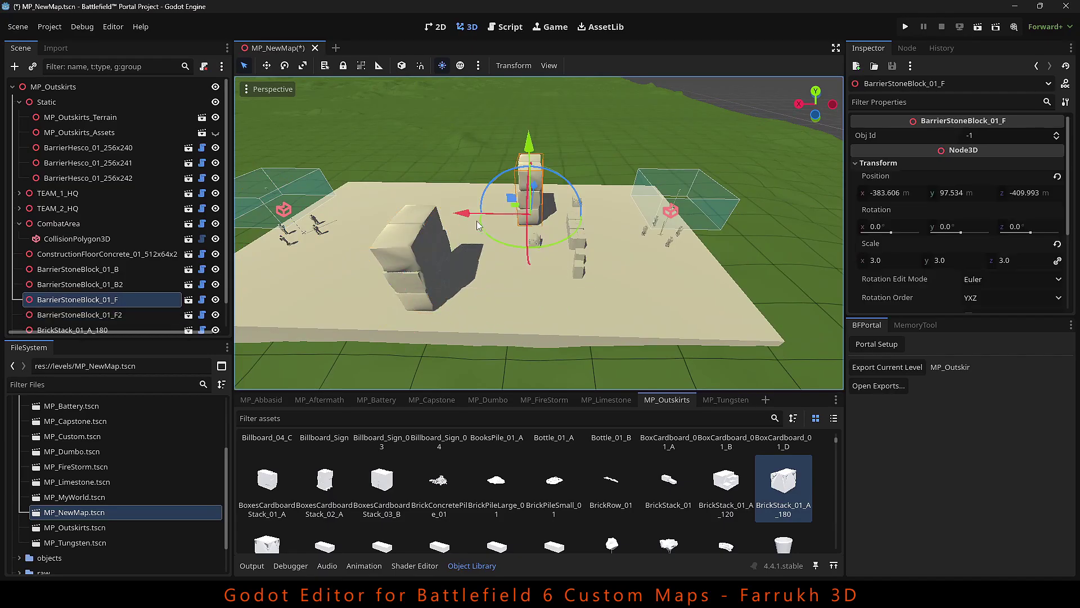
drag(470, 216, 448, 215)
Select the CollisionPolygon3D under CombatArea and examine its boundary relative to the concrete floor
middle_drag(445, 220, 416, 223)
key(w)
right_drag(417, 223, 276, 157)
key(s)
right_drag(643, 321, 672, 294)
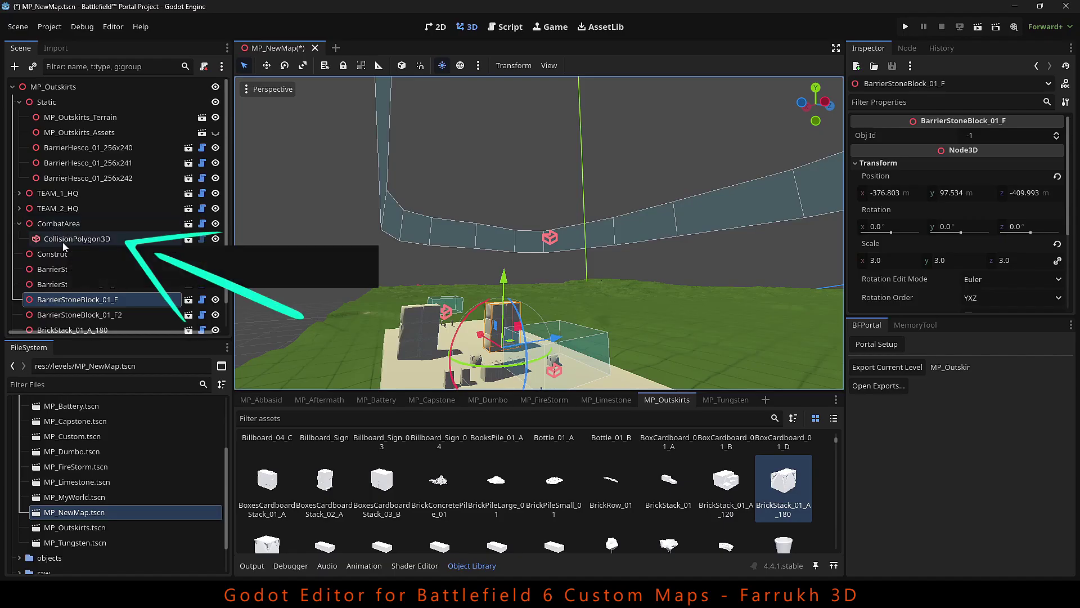
click(101, 239)
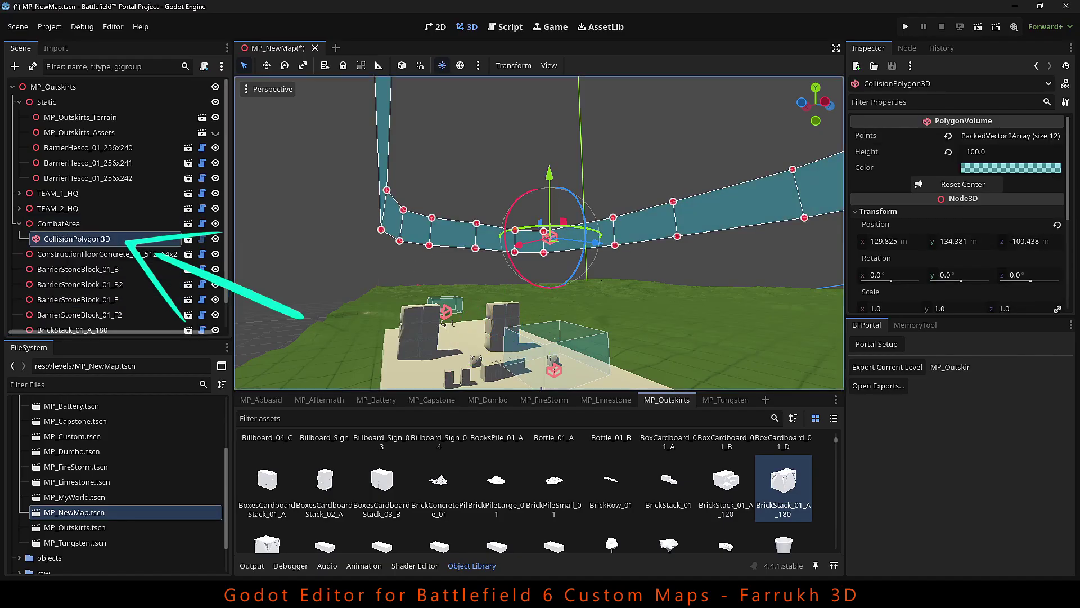
key(d)
mouse_move(539, 232)
right_down()
mouse_move(520, 246)
mouse_move(539, 227)
mouse_move(541, 249)
right_up()
scroll(540, 232, down, 2)
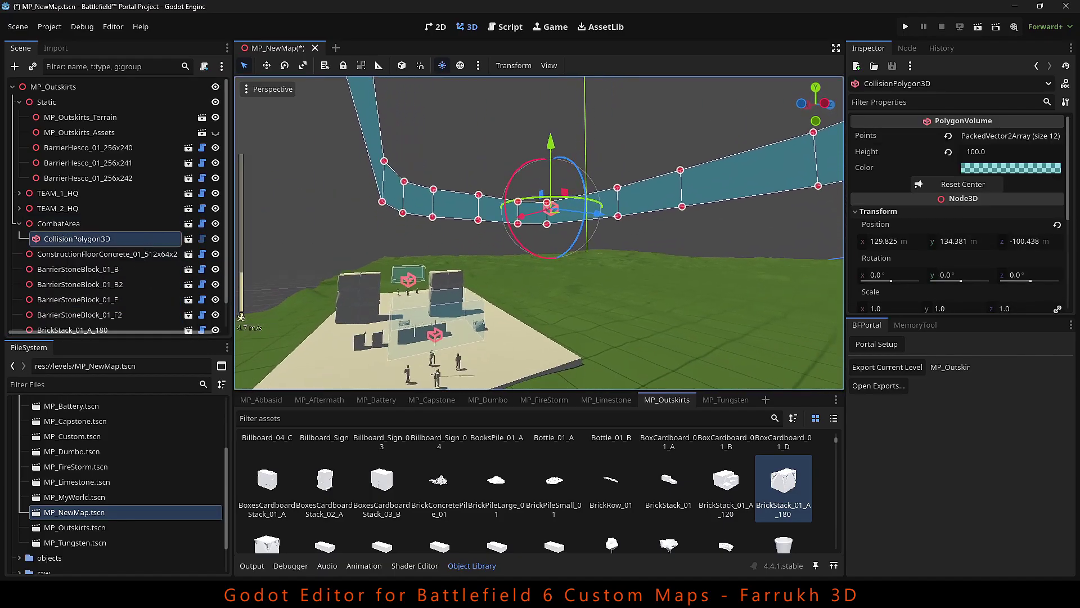
key(s)
right_drag(700, 244, 697, 256)
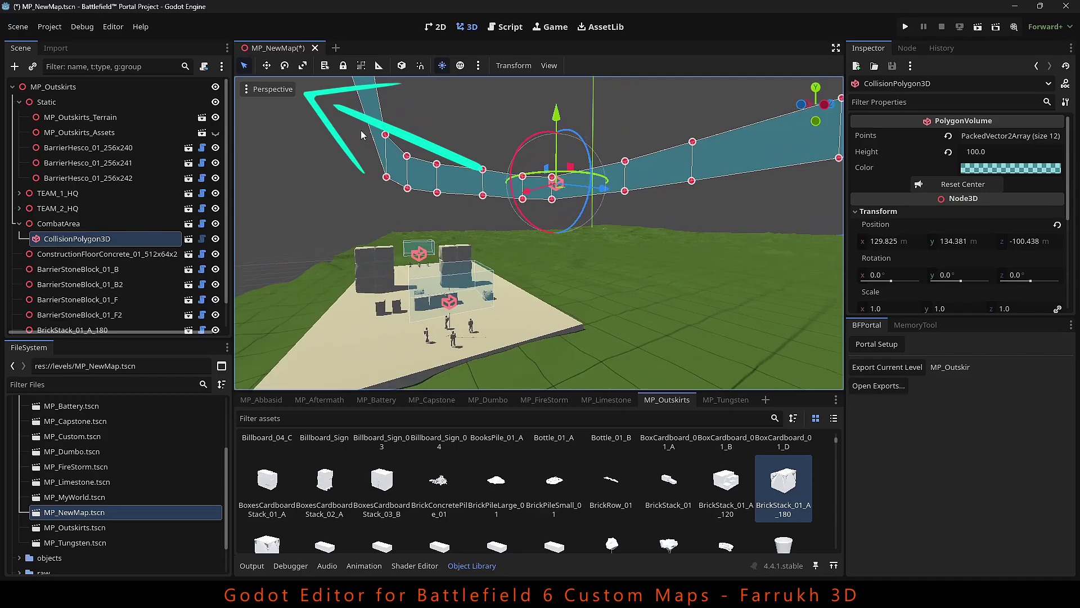
In the top view, move the CombatArea's CollisionPolygon3D to about X -159 m, Z -336 m, keeping the concrete floor inside it
click(278, 90)
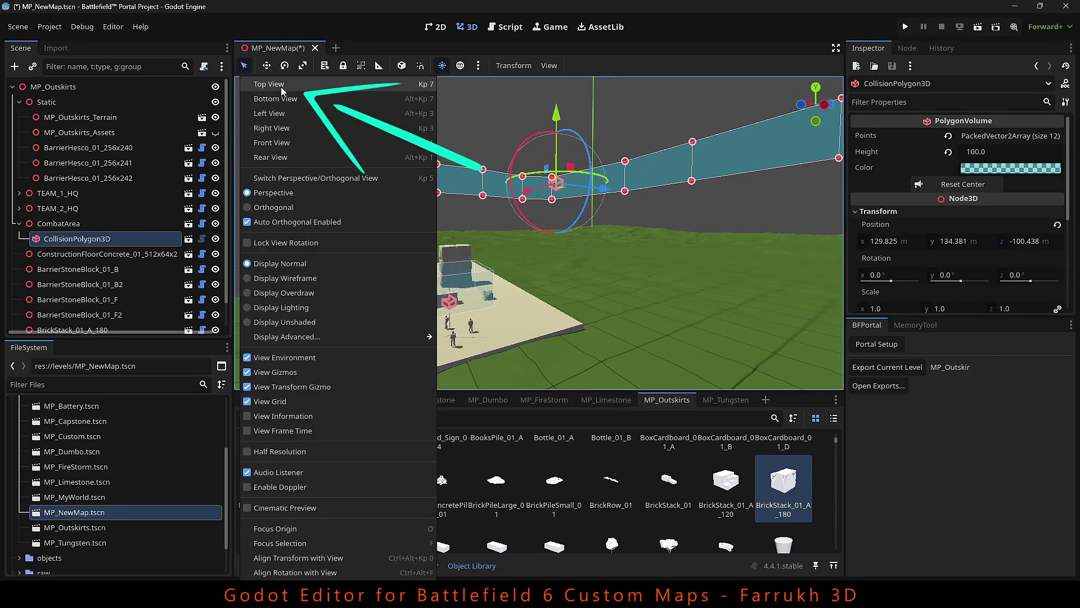
click(353, 84)
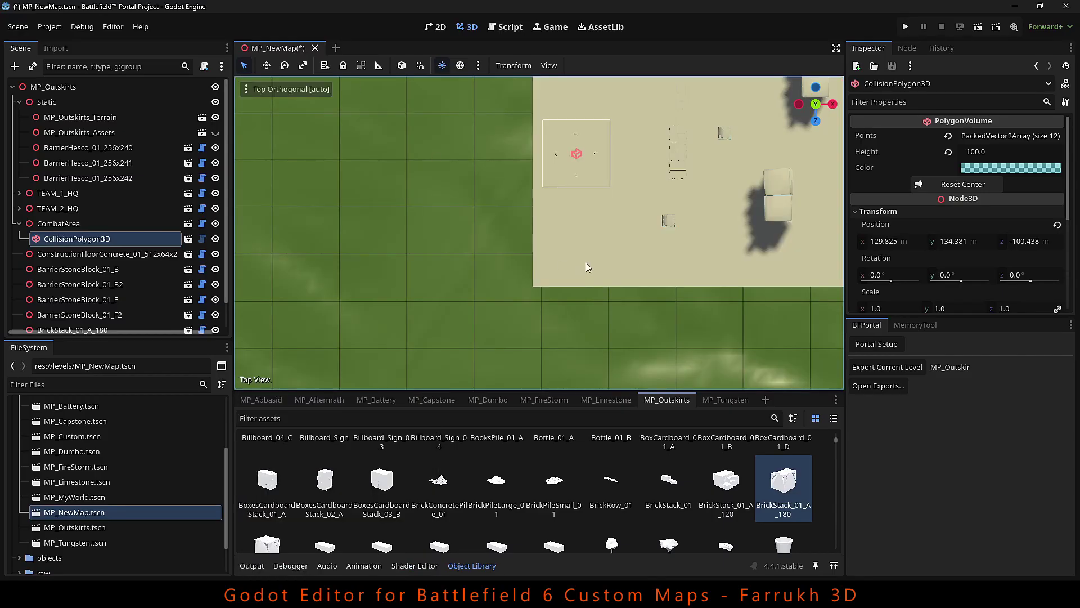
scroll(655, 220, up, 5)
scroll(648, 225, down, 5)
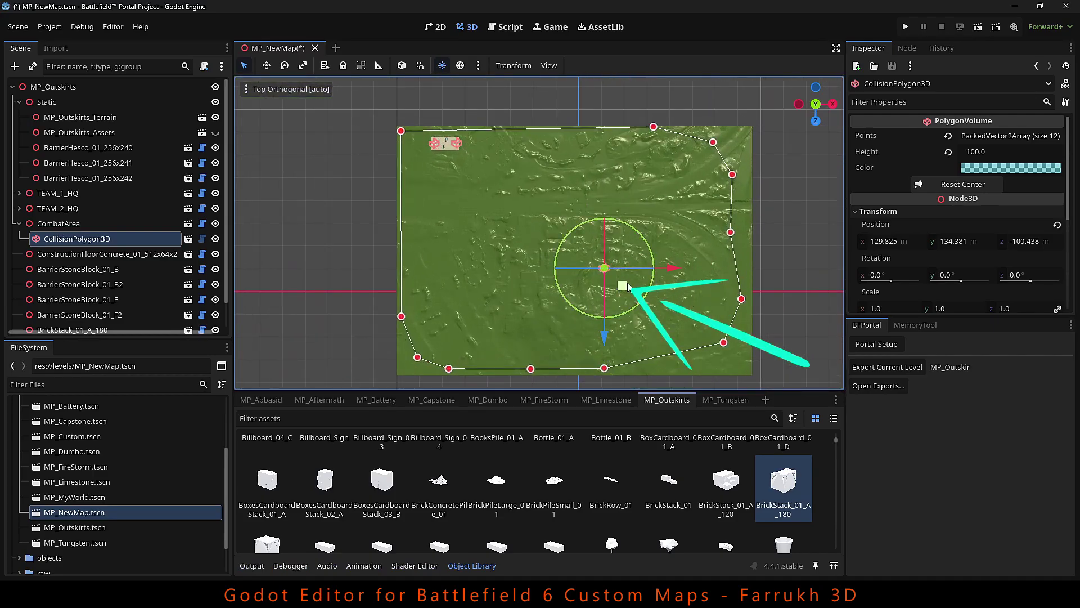
drag(626, 287, 513, 199)
scroll(462, 271, up, 2)
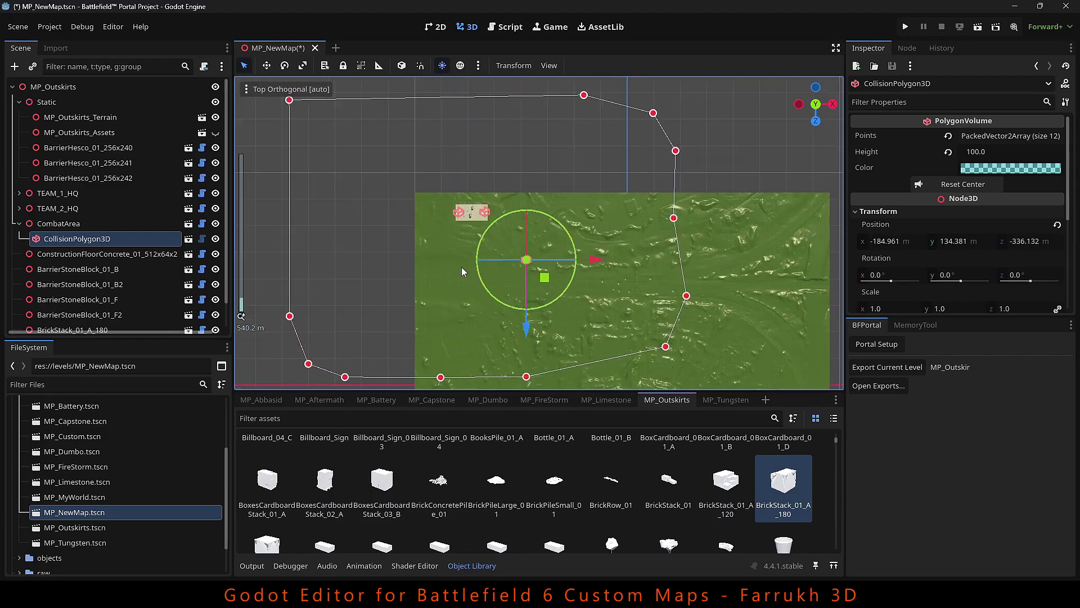
drag(542, 278, 555, 278)
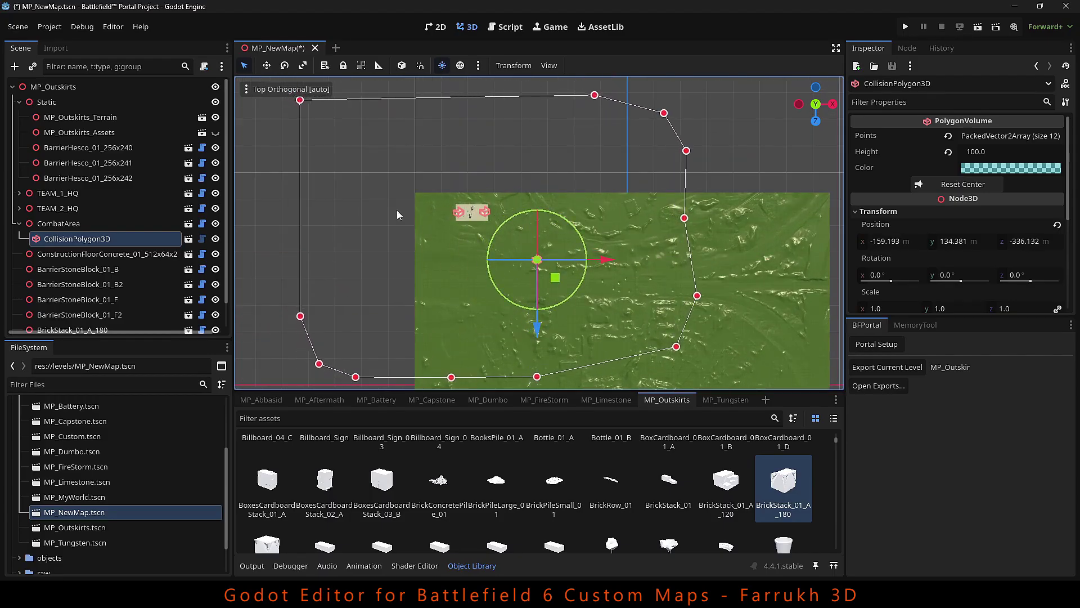
Pull the combat area polygon's boundary points in around the concrete floor's corners and delete the surplus points beyond its TEAM_2_HQ end
drag(307, 105, 436, 202)
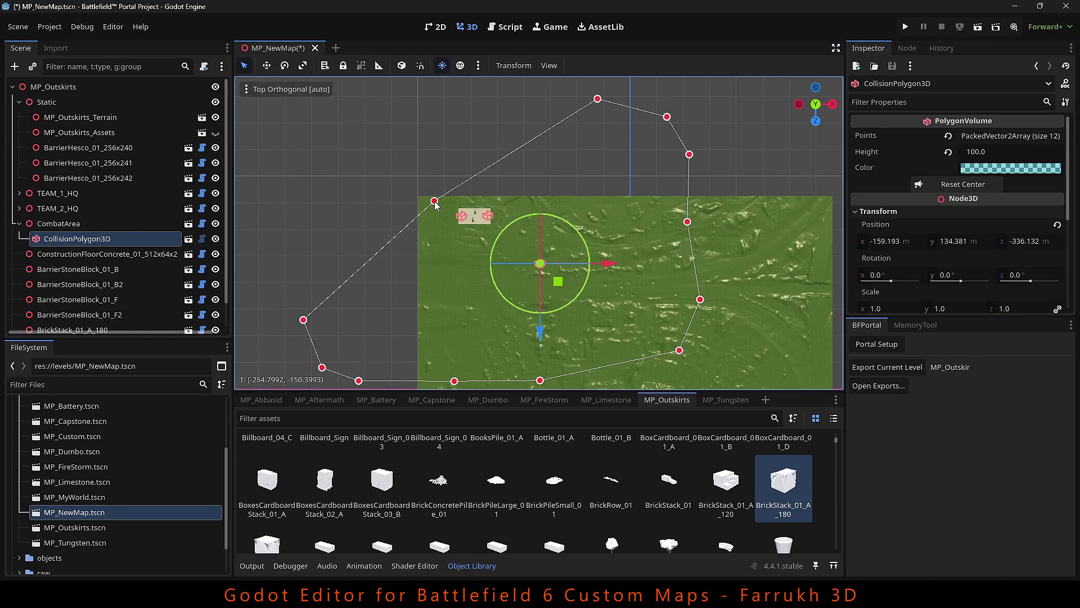
drag(599, 99, 507, 206)
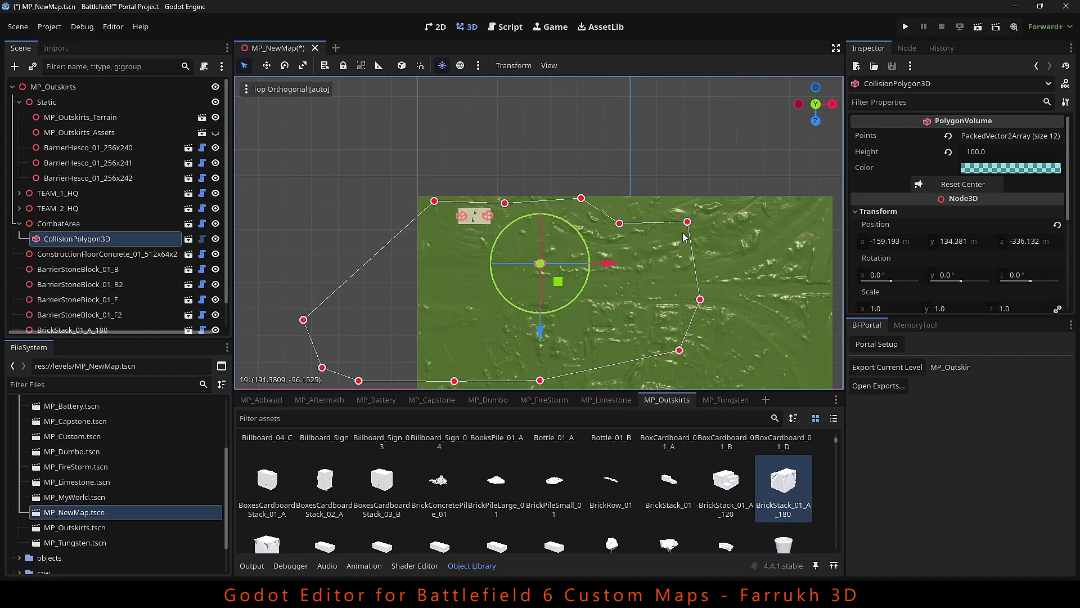
shift+middle_drag(677, 326, 675, 263)
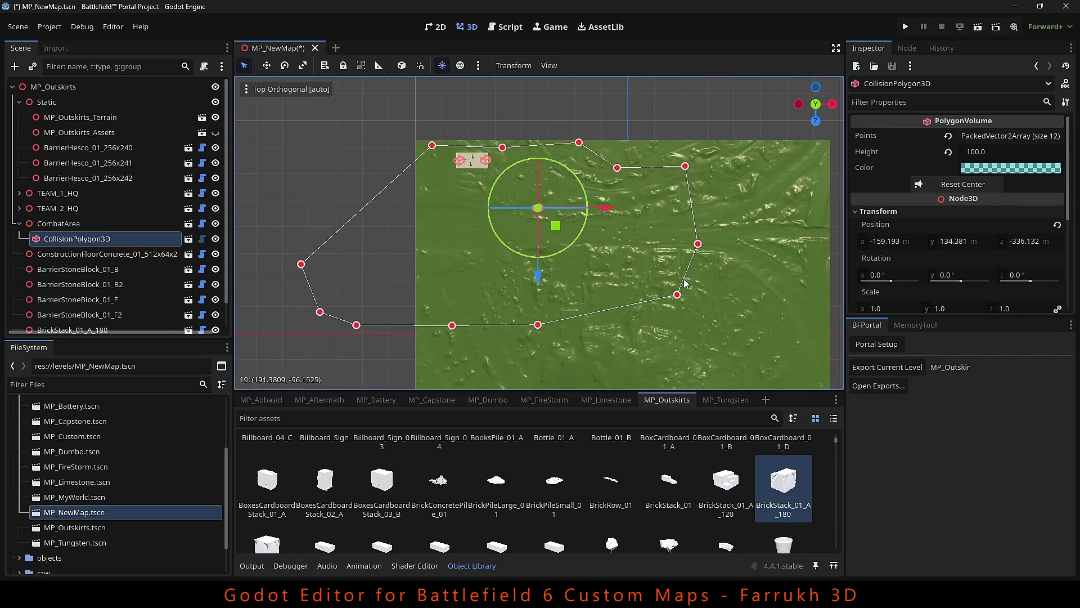
scroll(646, 169, up, 4)
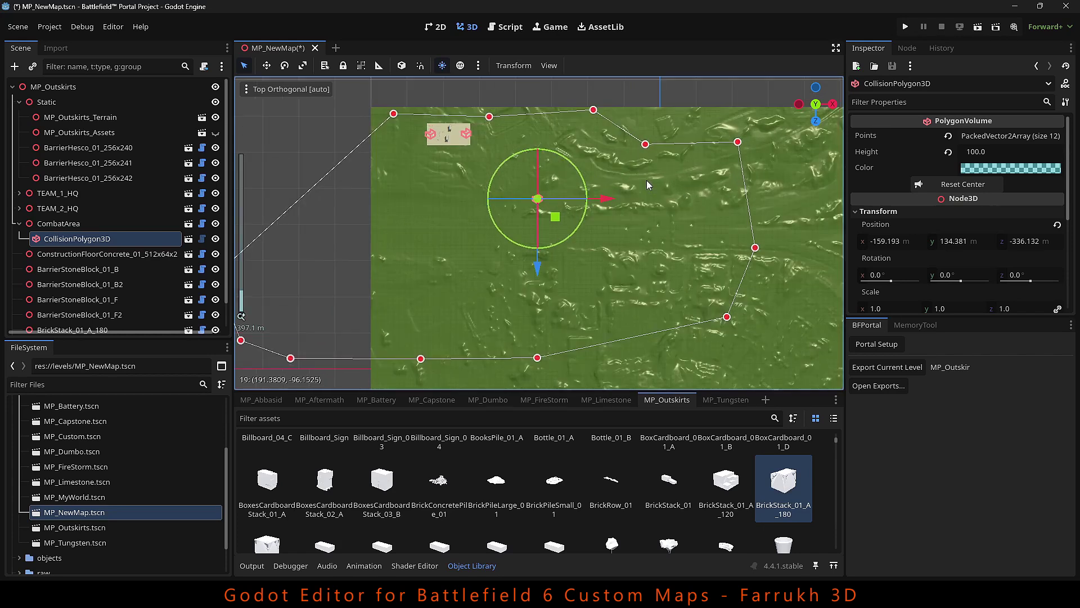
right_click(646, 145)
right_click(593, 110)
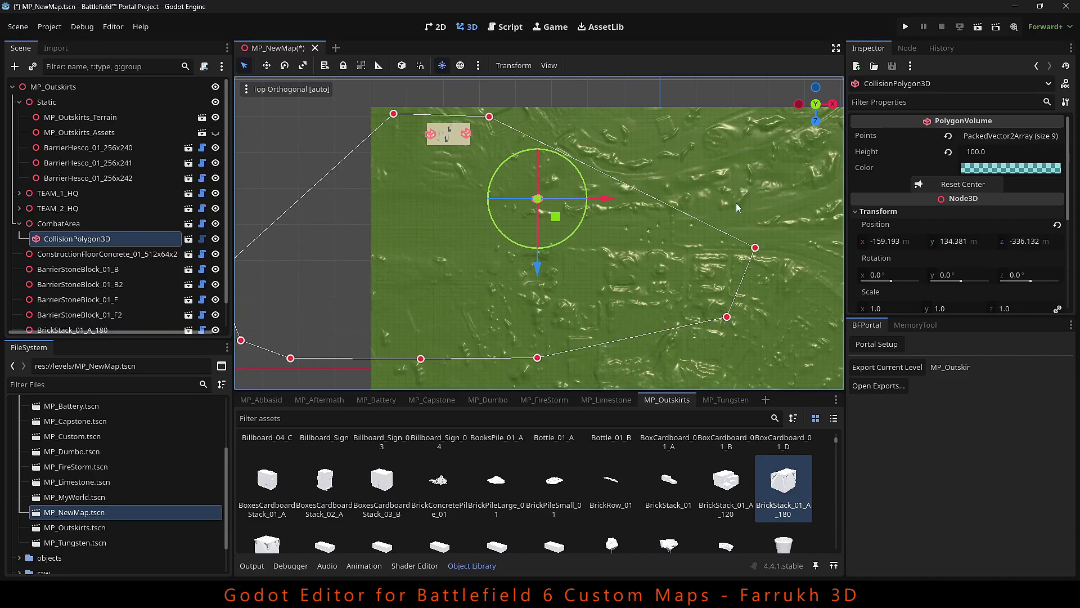
drag(755, 251, 496, 178)
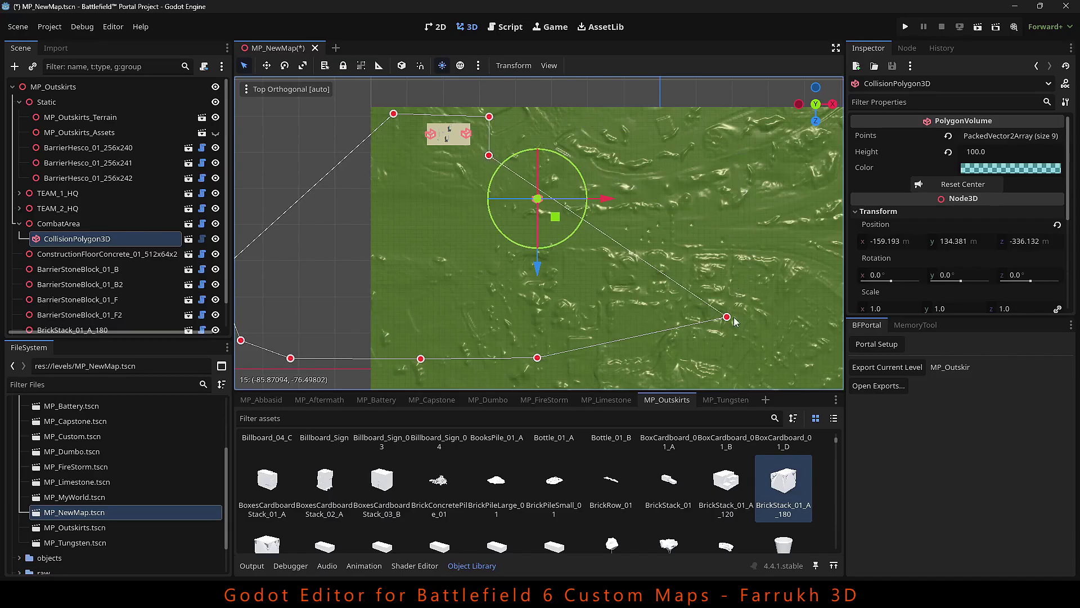
Delete the remaining outlying polygon points and move the last one in to form a four-point boundary around the concrete floor
right_click(421, 359)
shift+middle_drag(299, 358, 373, 362)
right_click(366, 361)
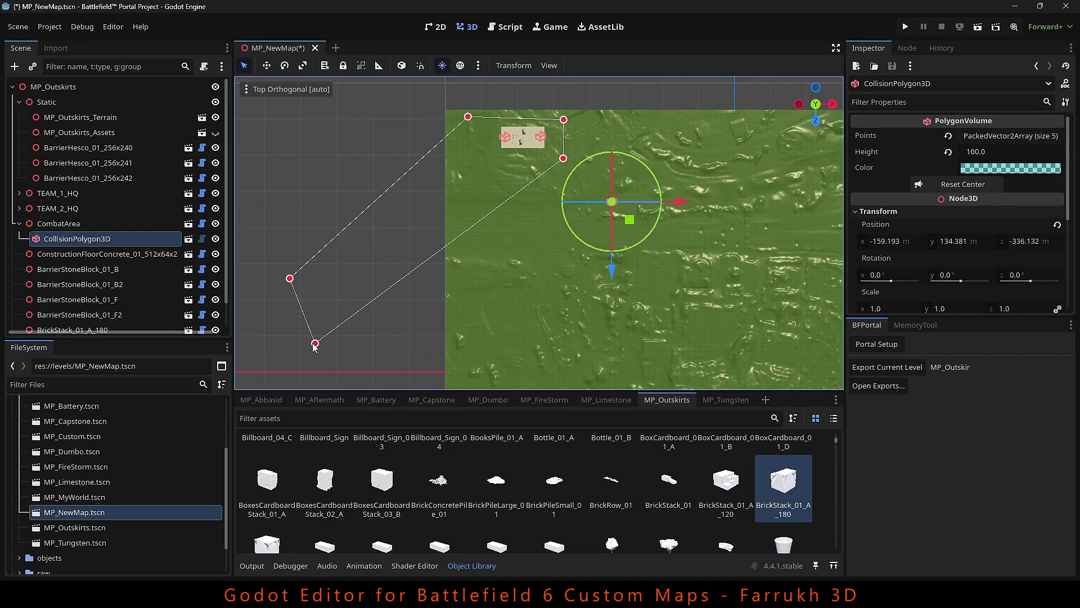
drag(290, 278, 473, 151)
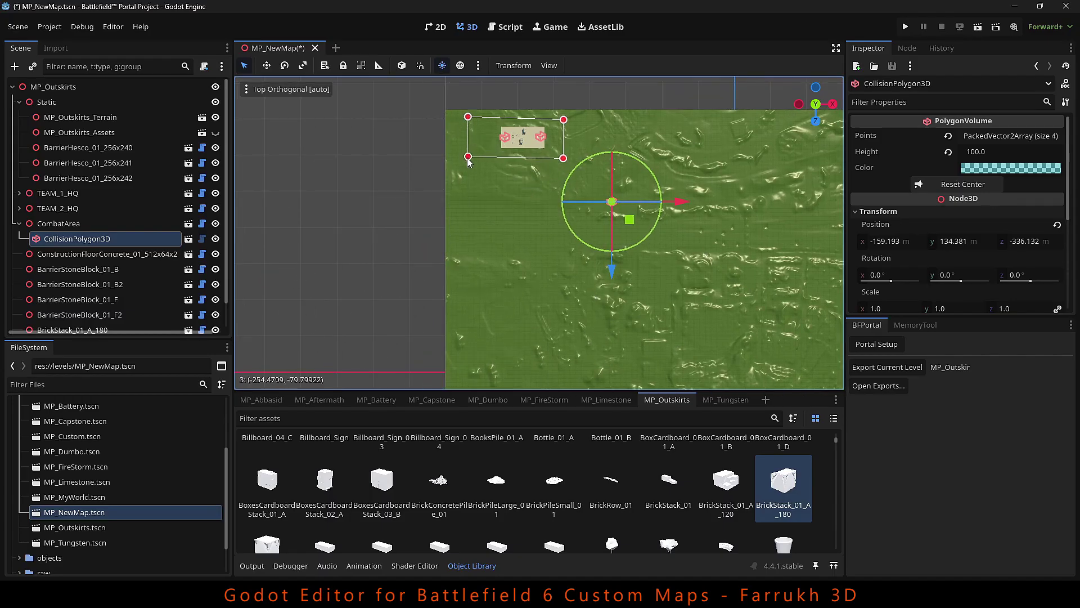
In a perspective view, lower the CombatArea's CollisionPolygon3D to about Y 17 m, so its base sits around the concrete floor
key(f)
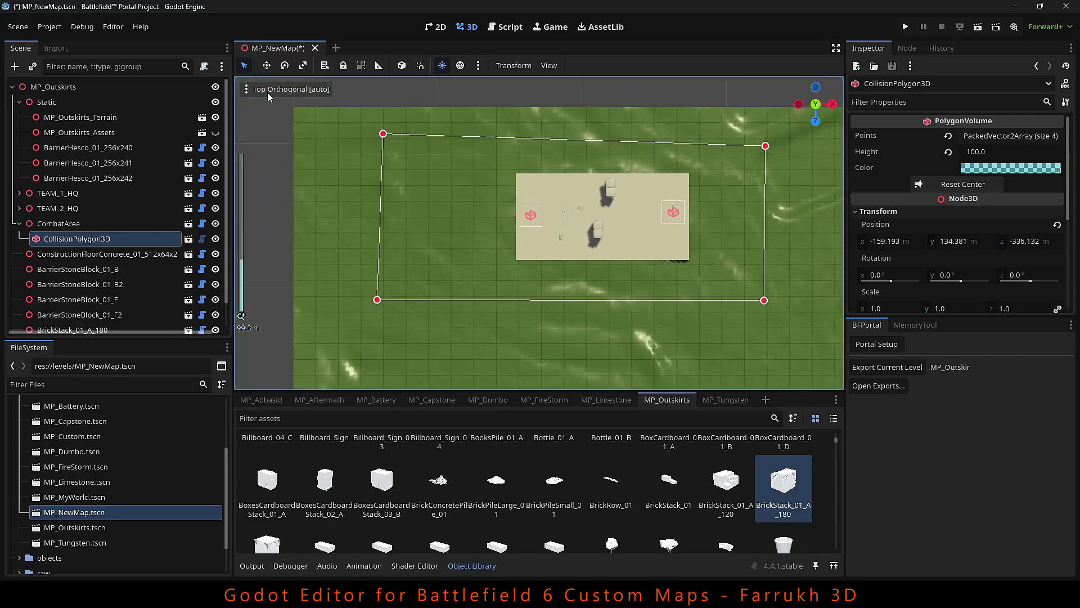
click(270, 93)
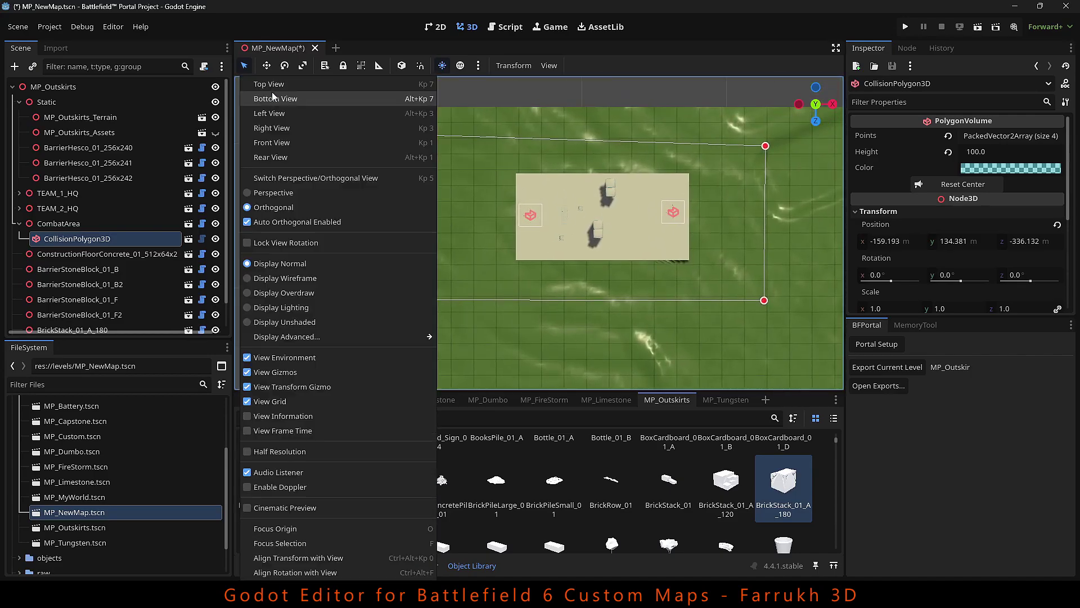
click(287, 194)
middle_drag(582, 325, 789, 145)
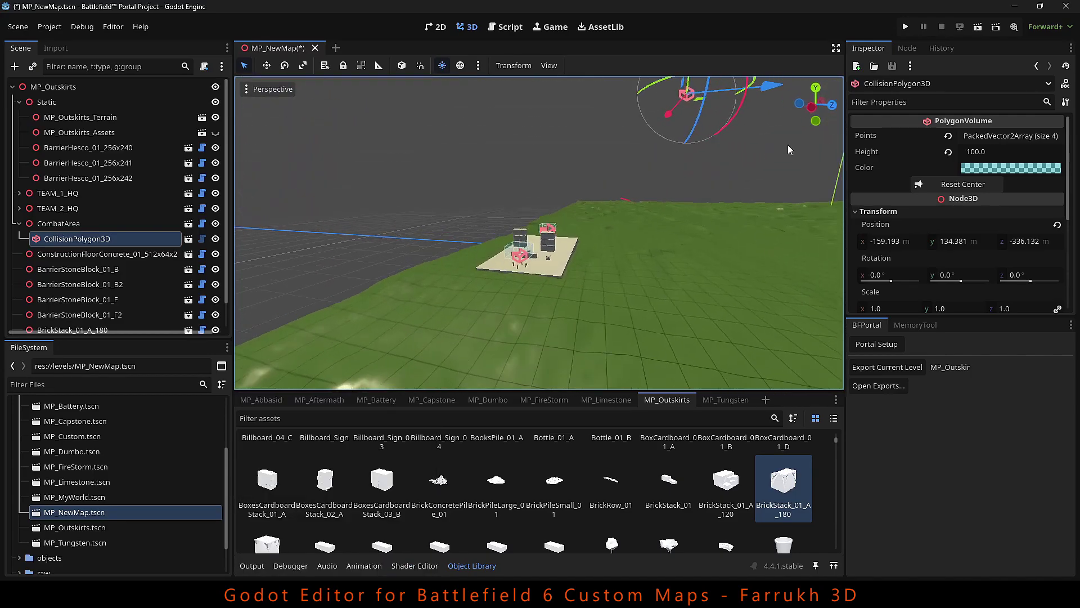
scroll(569, 250, down, 10)
shift+middle_drag(570, 251, 474, 152)
middle_drag(553, 219, 553, 328)
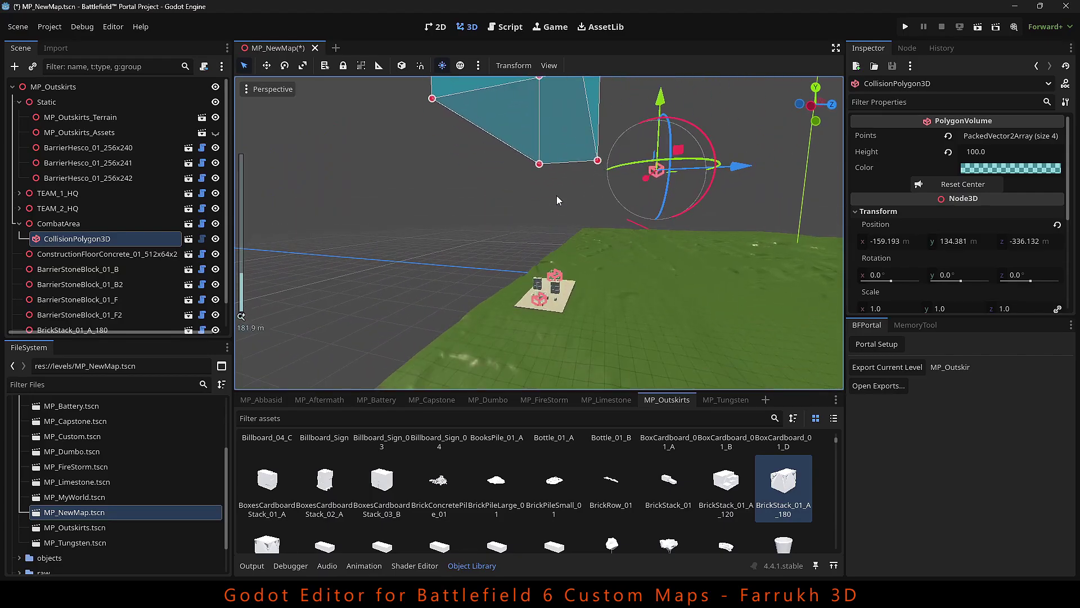
middle_drag(556, 195, 708, 129)
scroll(525, 325, up, 1)
drag(759, 96, 758, 199)
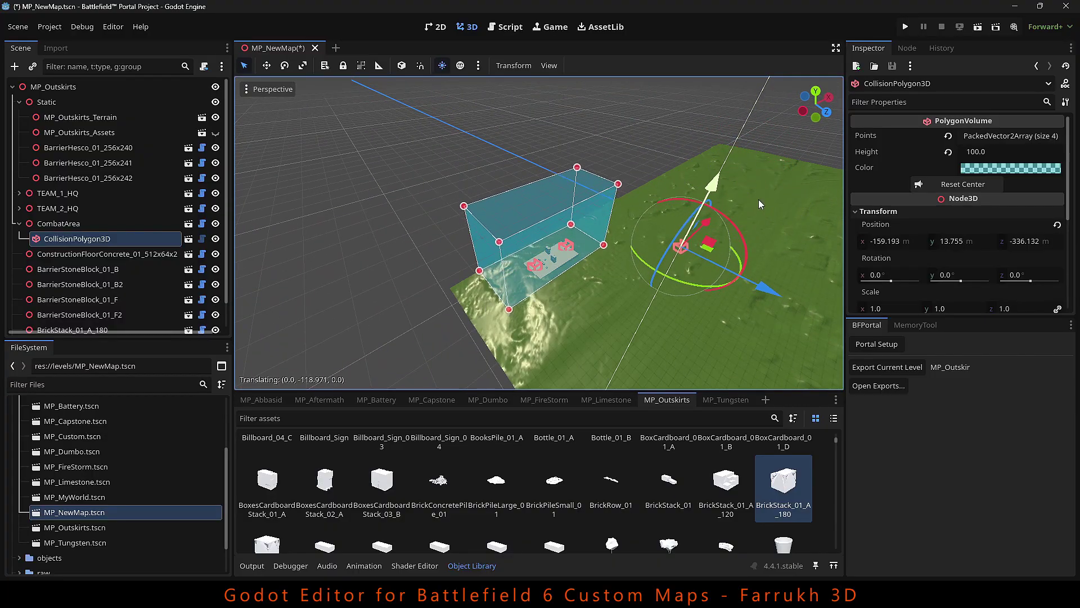
Move the two boundary points at the end closest to the concrete floor slightly outward
scroll(594, 254, up, 8)
middle_drag(595, 254, 555, 293)
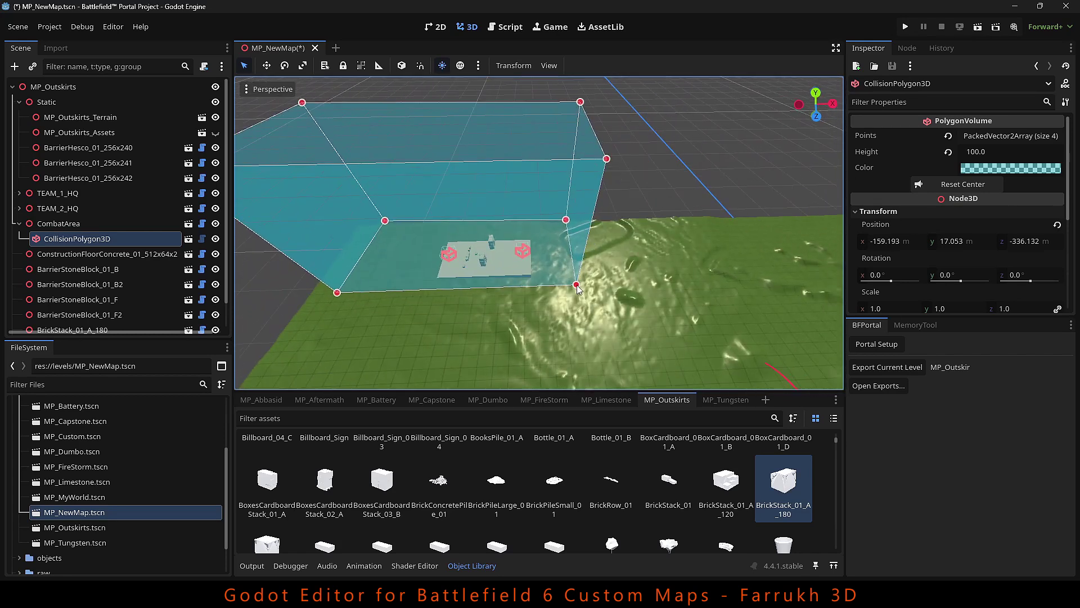
drag(577, 286, 594, 287)
drag(567, 219, 577, 216)
scroll(520, 202, down, 1)
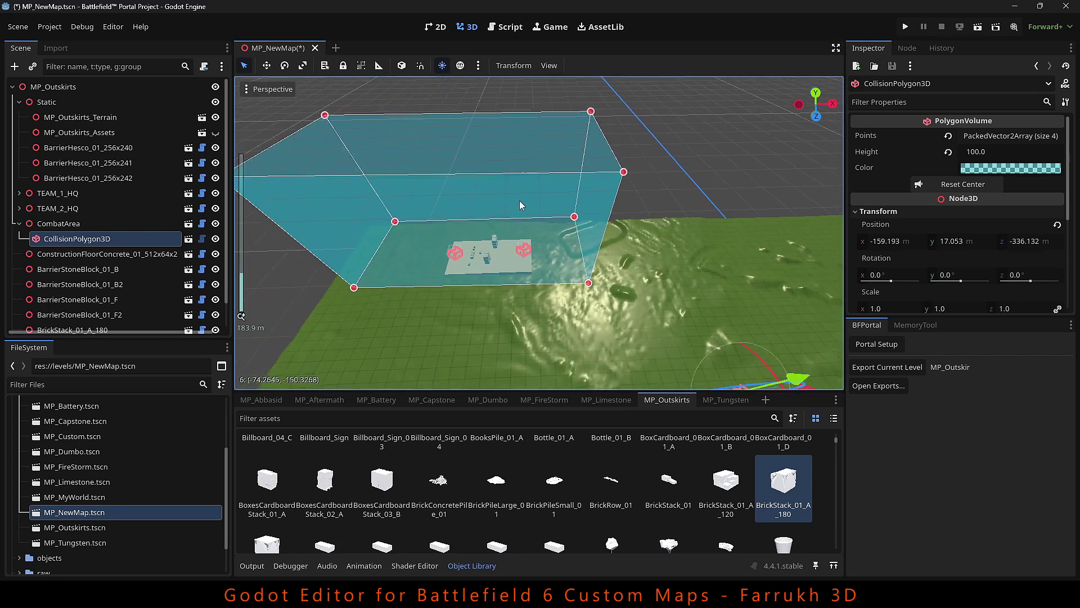
Try adding an extra boundary point on the combat area polygon's long side and moving it
middle_drag(519, 205, 592, 275)
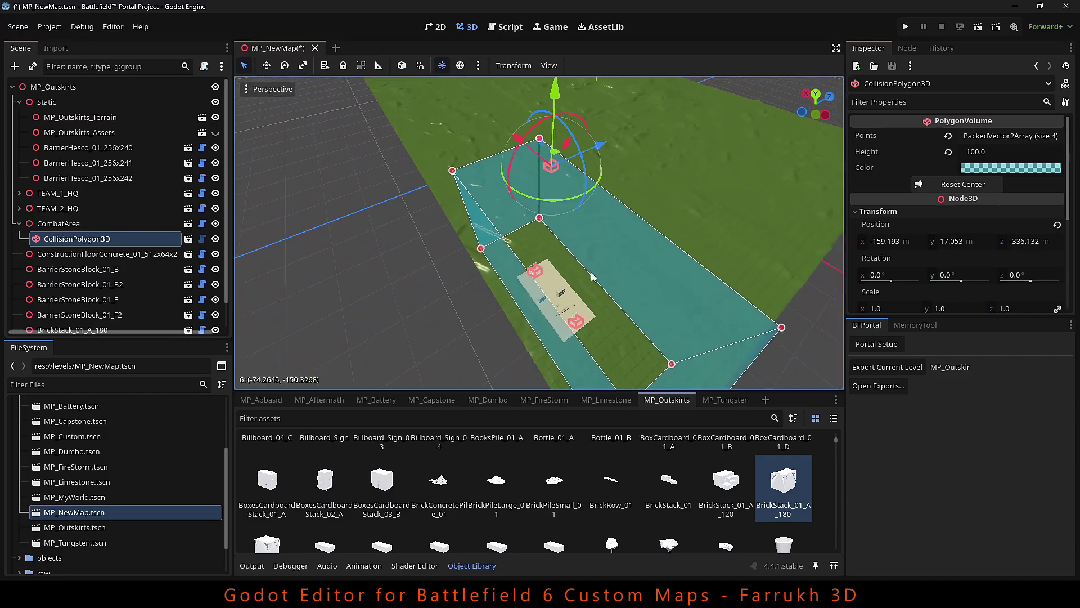
scroll(592, 276, up, 3)
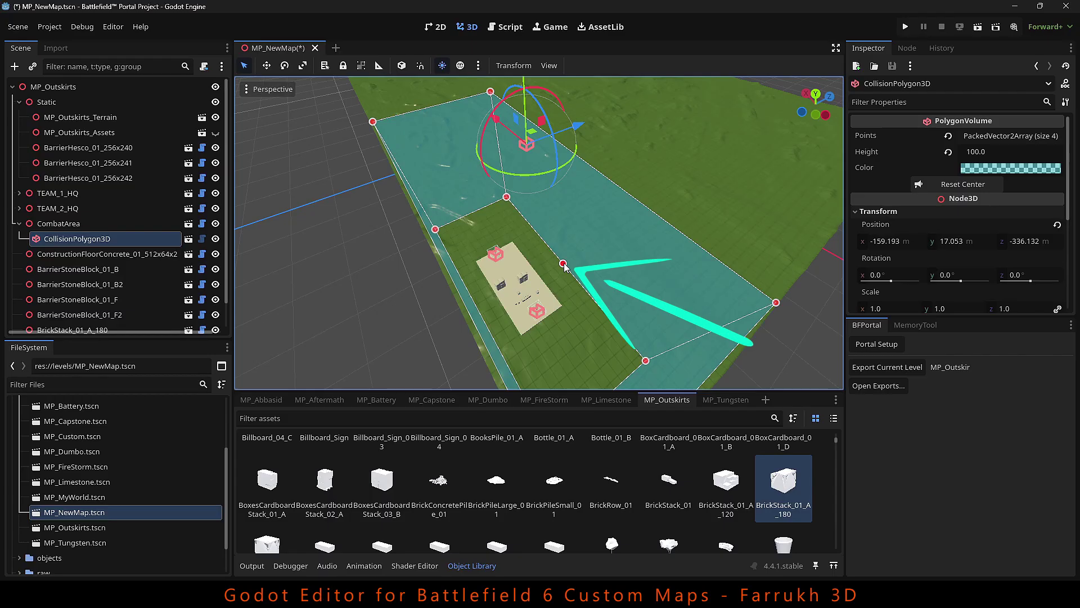
mouse_move(548, 279)
middle_down()
mouse_move(434, 292)
mouse_move(453, 259)
mouse_move(547, 283)
middle_up()
click(455, 251)
drag(577, 261, 619, 261)
key(ctrl+z)
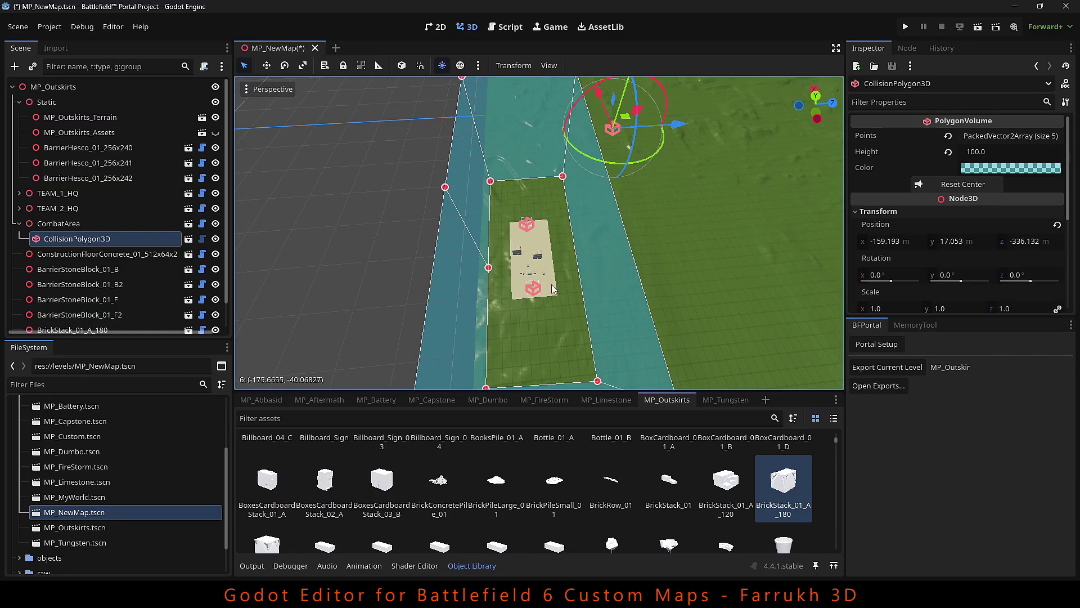
scroll(542, 275, down, 3)
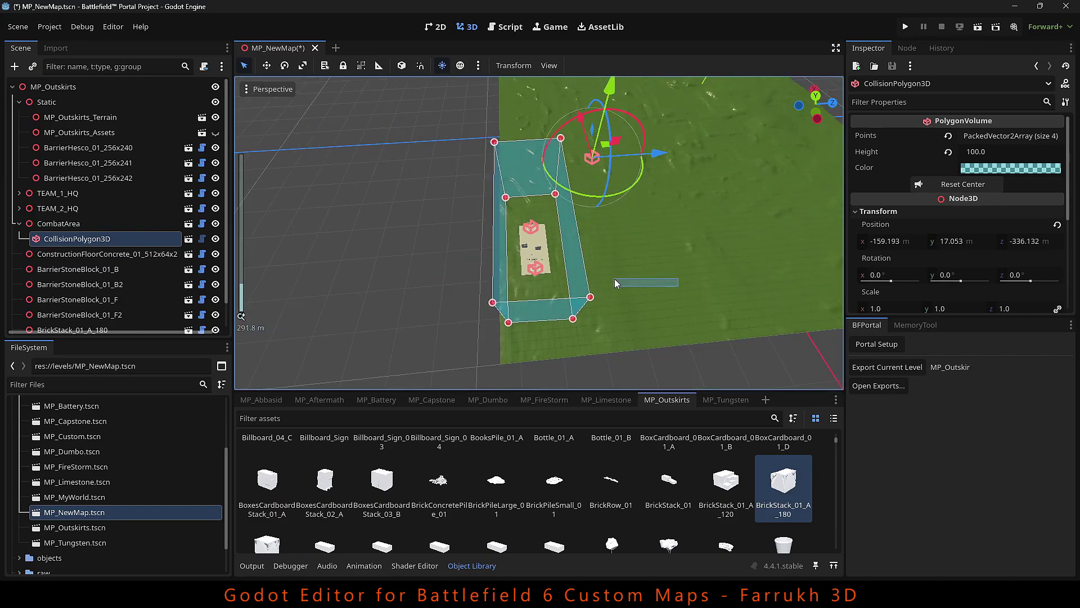
Deselect the combat area polygon and save the MP_NewMap scene
drag(615, 278, 616, 279)
middle_drag(676, 293, 618, 224)
scroll(572, 251, up, 4)
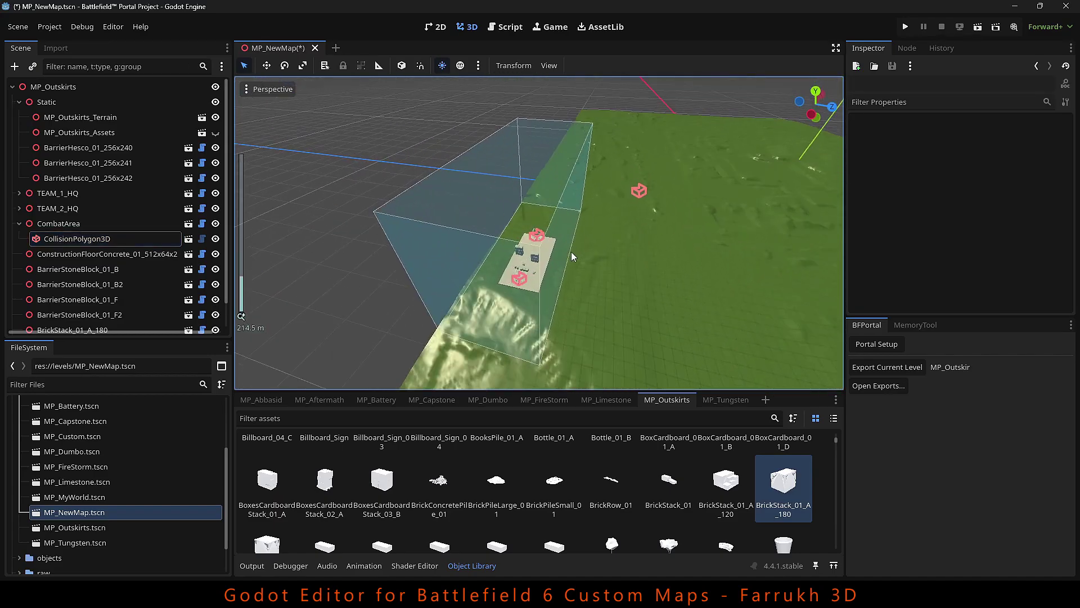
middle_drag(572, 252, 551, 275)
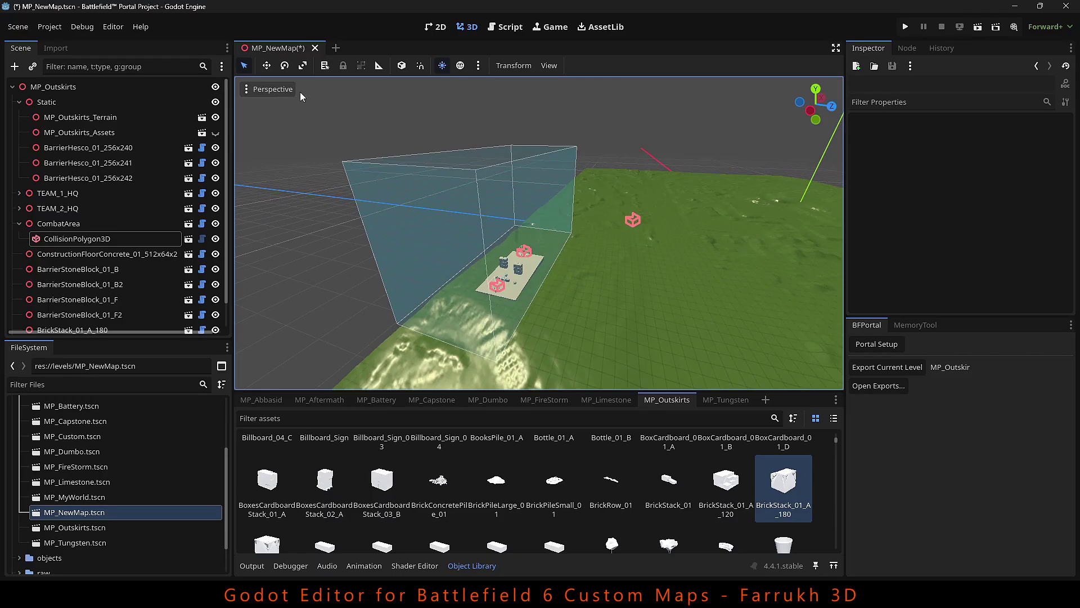
right_click(283, 47)
click(297, 66)
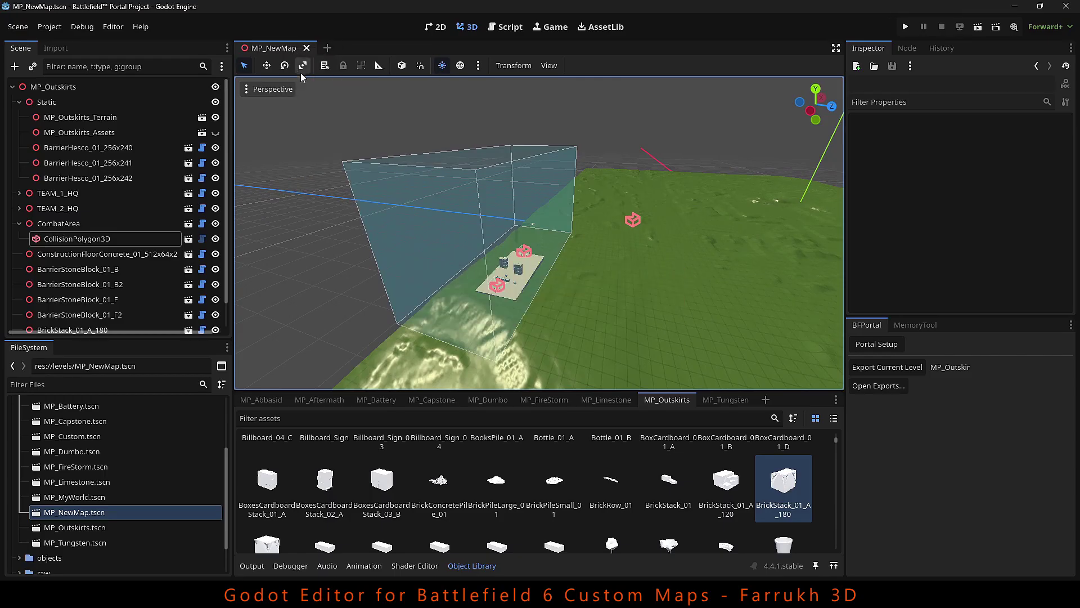
Hide the CollisionPolygon3D under CombatArea to clear the view of the concrete floor
scroll(489, 293, down, 8)
middle_drag(489, 294, 532, 256)
scroll(556, 245, up, 9)
scroll(530, 286, down, 3)
scroll(525, 293, up, 5)
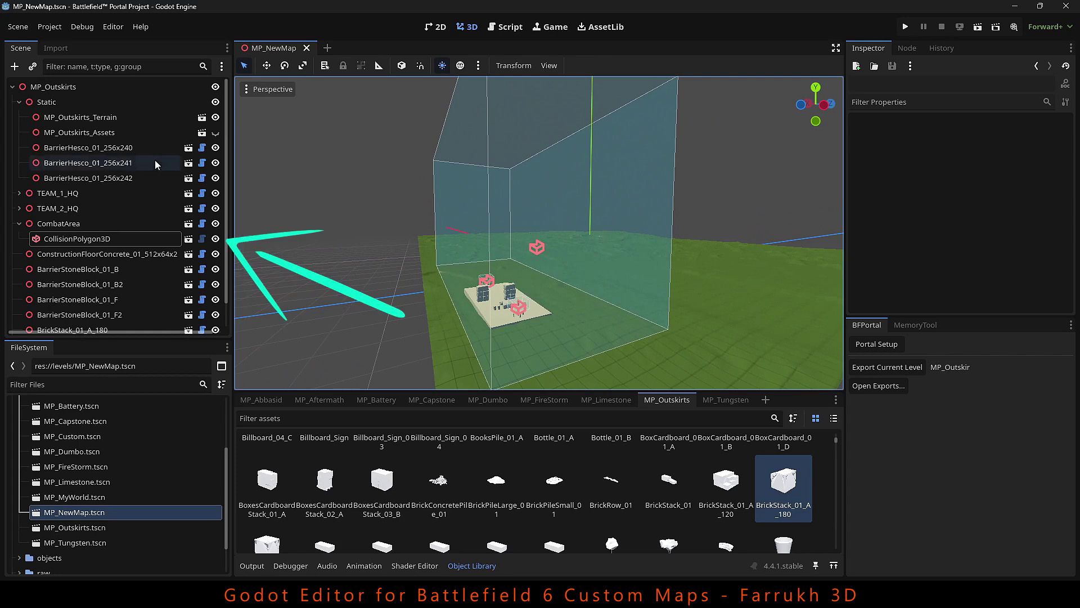
click(215, 240)
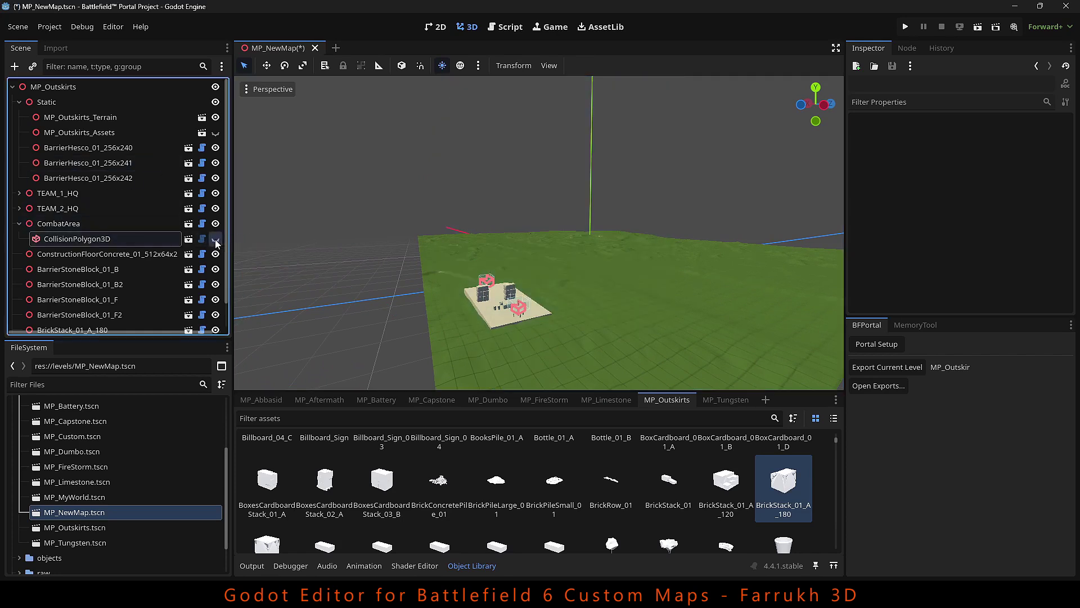
click(215, 239)
click(216, 239)
shift+middle_drag(498, 332, 500, 278)
scroll(431, 305, up, 5)
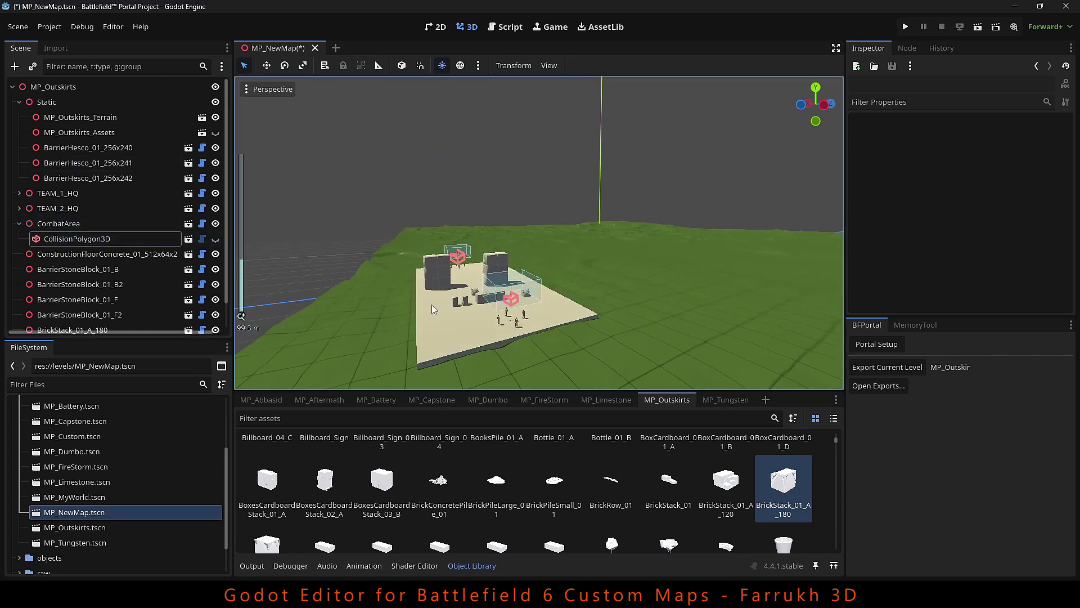
Collapse the Object Library so the 3D viewport gets more room for the concrete floor scene
mouse_move(431, 305)
middle_down()
mouse_move(478, 328)
mouse_move(515, 262)
mouse_move(487, 324)
mouse_move(538, 296)
mouse_move(514, 242)
mouse_move(482, 278)
mouse_move(481, 306)
mouse_move(450, 314)
middle_up()
scroll(514, 242, up, 2)
scroll(508, 268, down, 4)
click(482, 566)
scroll(564, 253, down, 5)
scroll(563, 256, up, 5)
scroll(450, 314, up, 2)
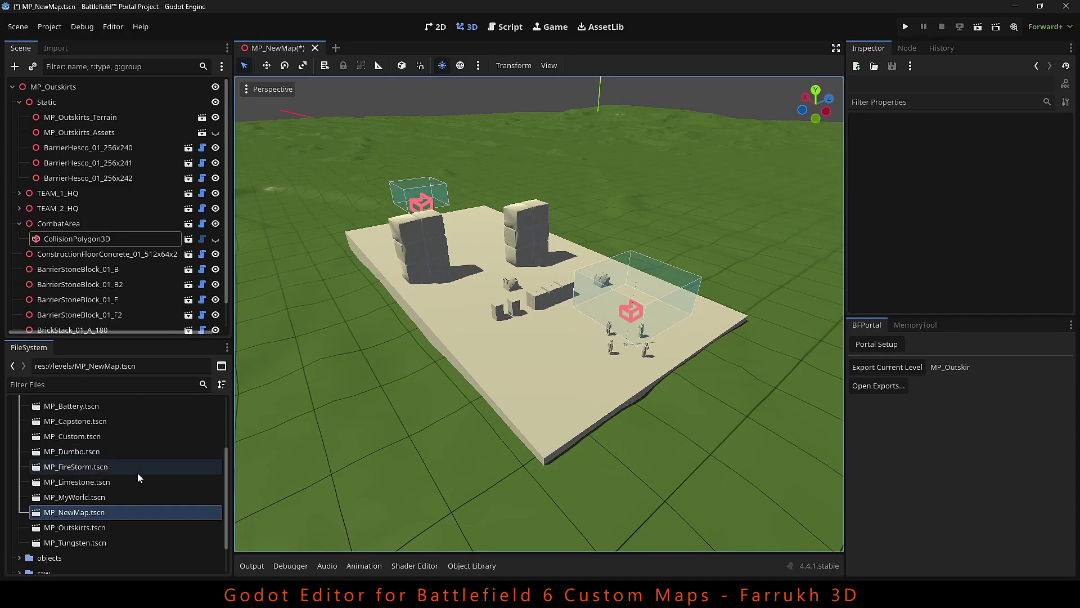
Collapse the levels folder in the project files and expand objects/Gameplay/Vehicles
scroll(131, 476, up, 3)
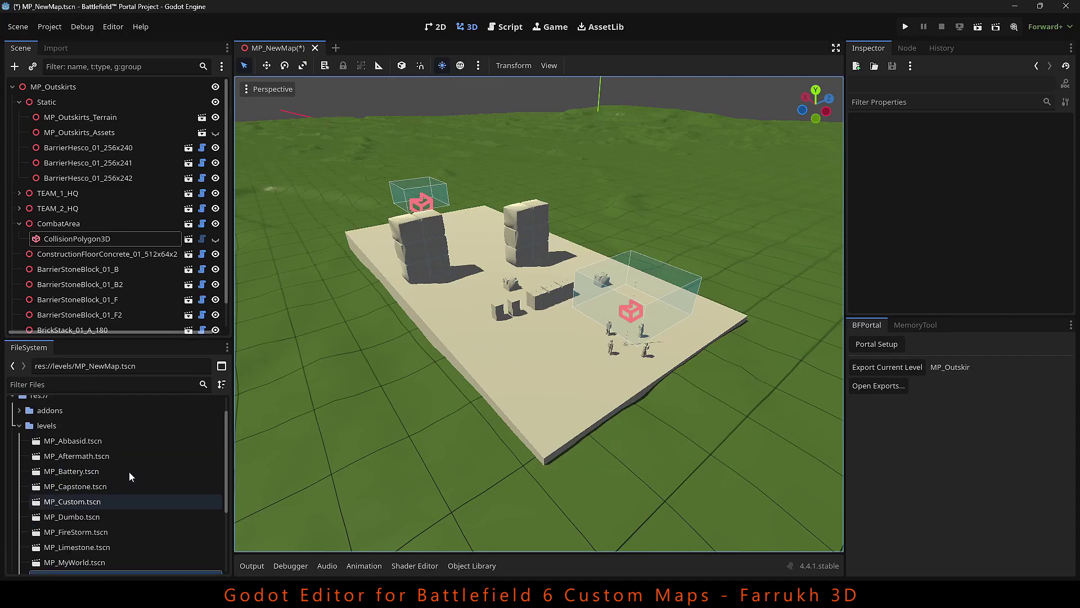
click(19, 426)
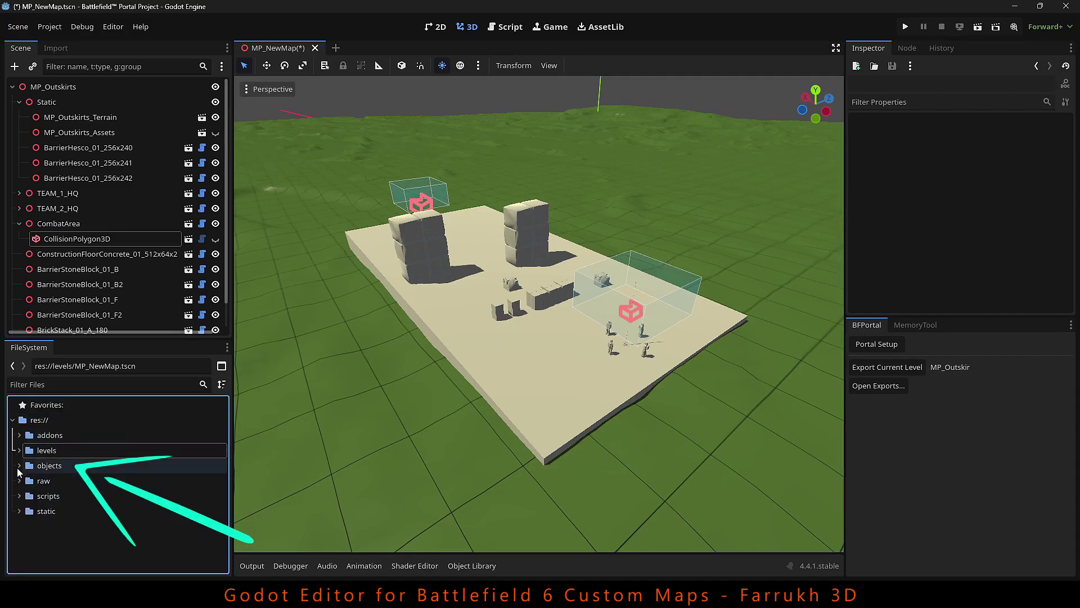
click(19, 466)
scroll(147, 457, down, 2)
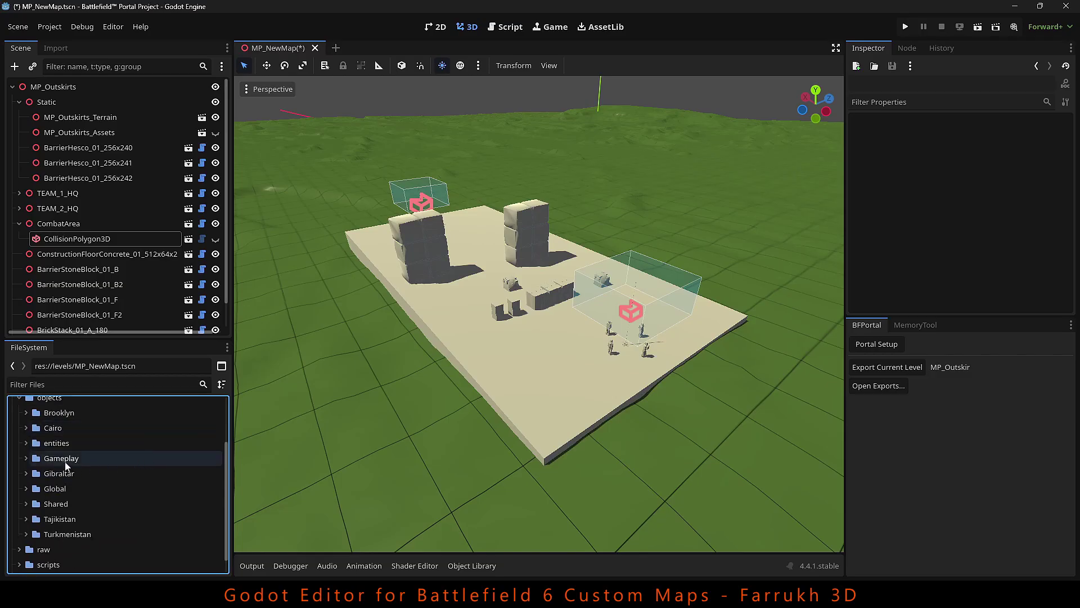
click(25, 458)
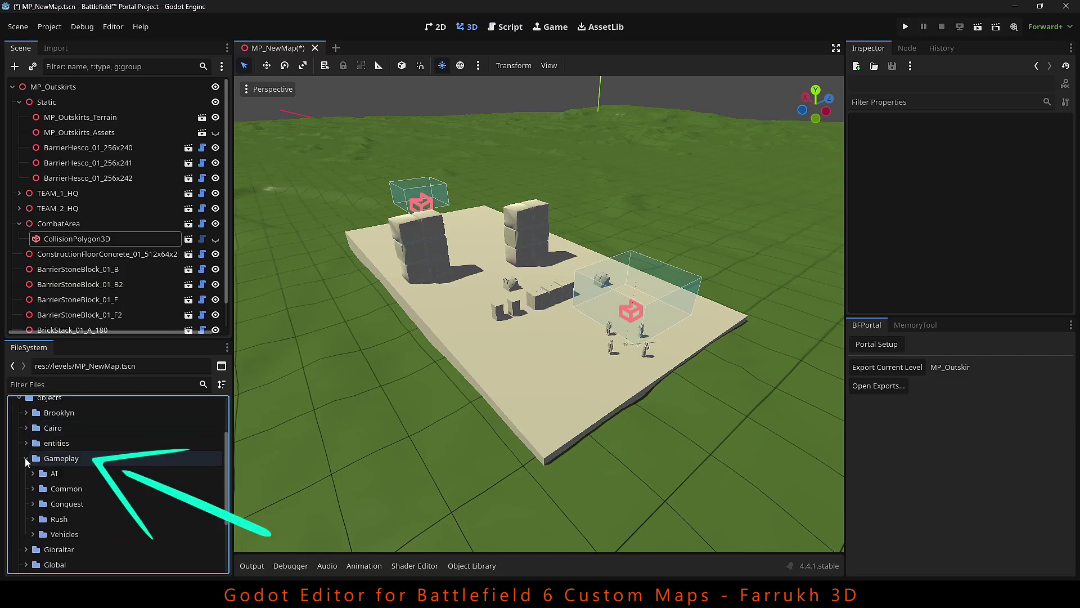
scroll(166, 450, down, 3)
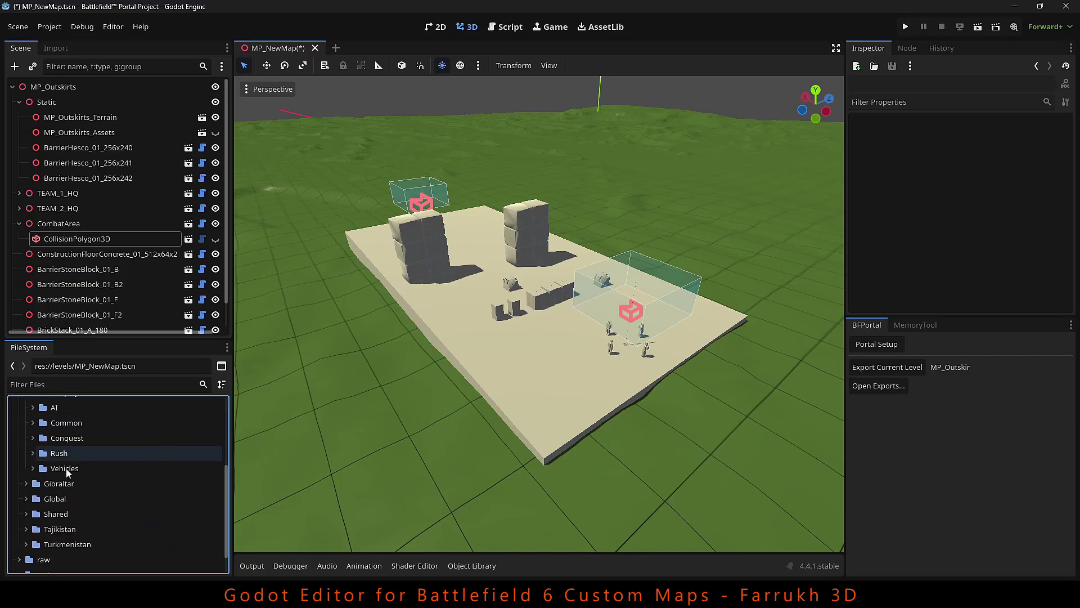
click(35, 469)
Place a VEH_Vector vehicle on the concrete floor near its long edge, in front of the stone blocks
scroll(162, 468, down, 2)
scroll(162, 473, down, 3)
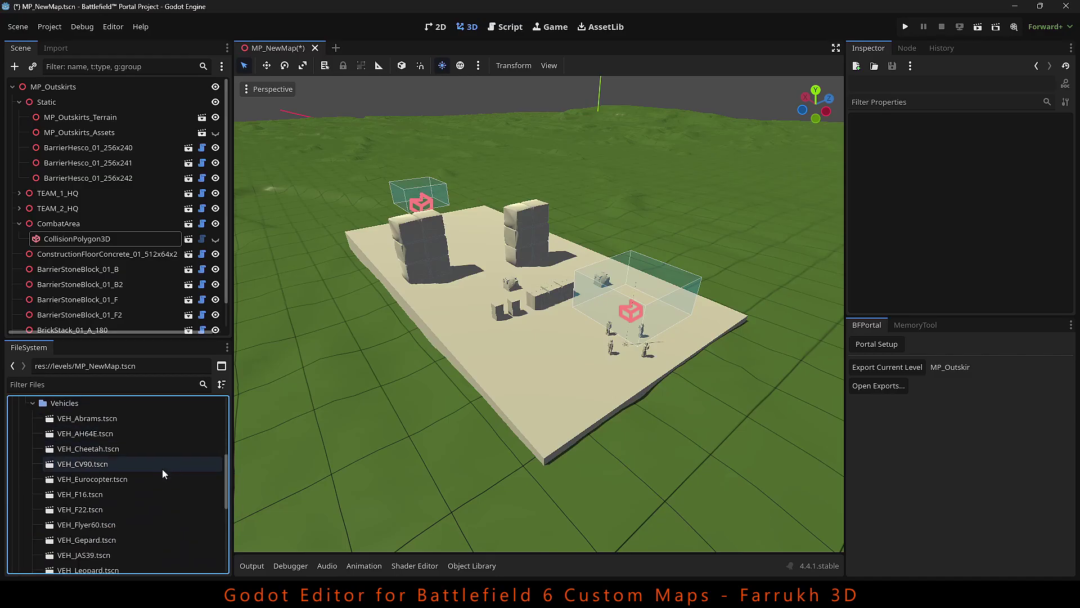
scroll(170, 477, down, 3)
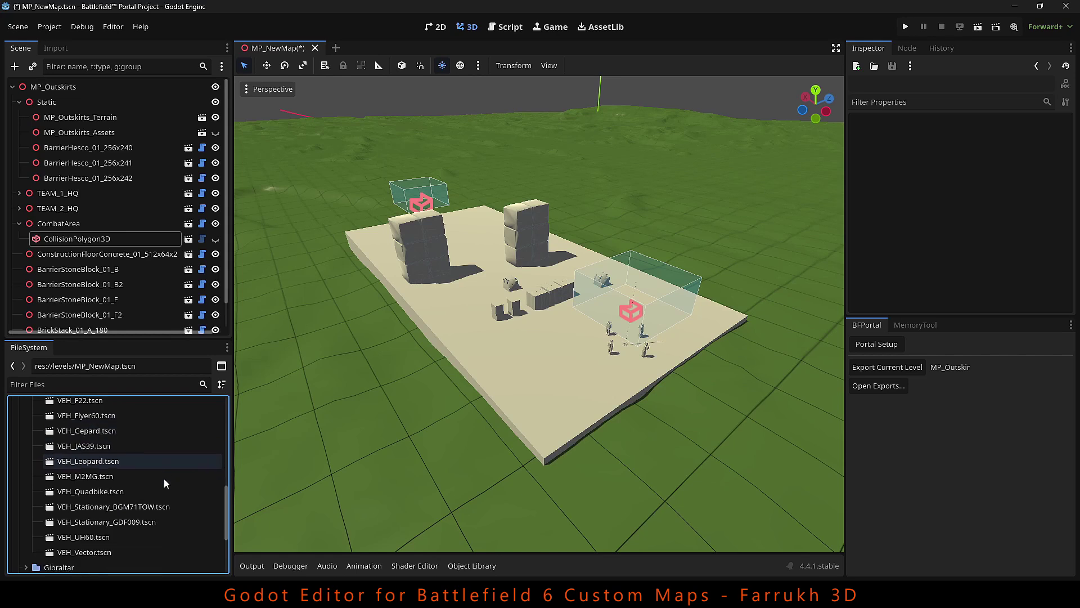
drag(86, 553, 449, 324)
scroll(508, 318, up, 8)
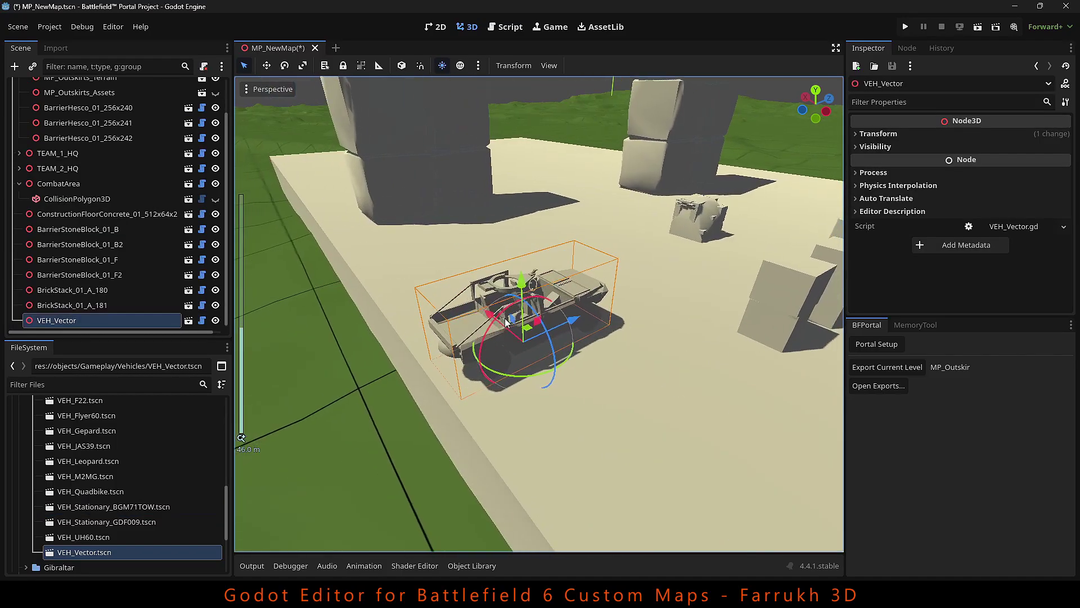
shift+middle_drag(505, 318, 498, 315)
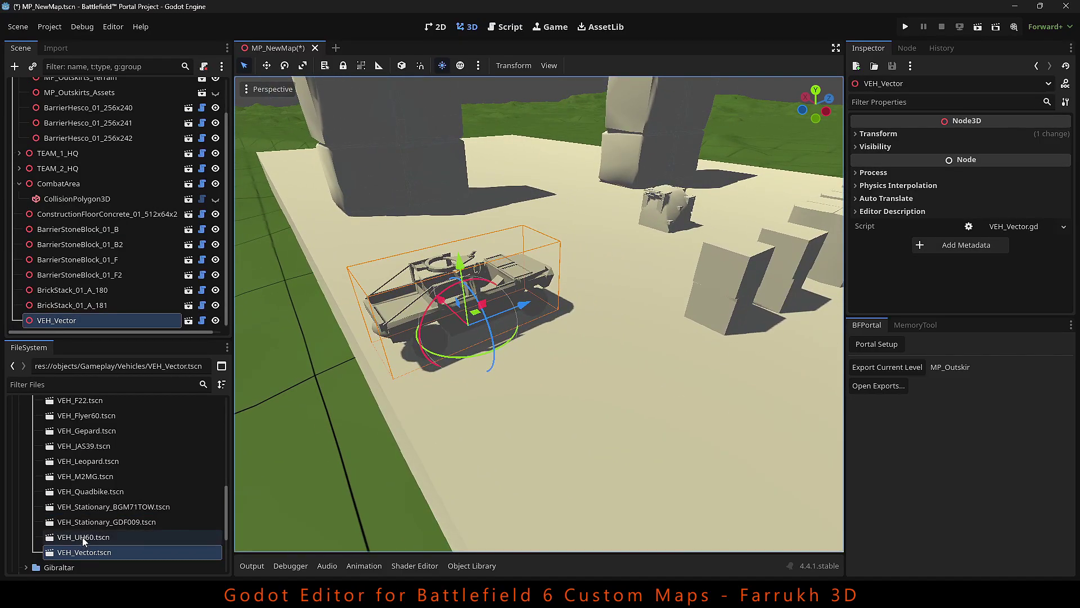
Add a VEH_UH60 helicopter and move it off the concrete floor, lowering it to the grass alongside
drag(83, 541, 522, 418)
scroll(512, 428, down, 3)
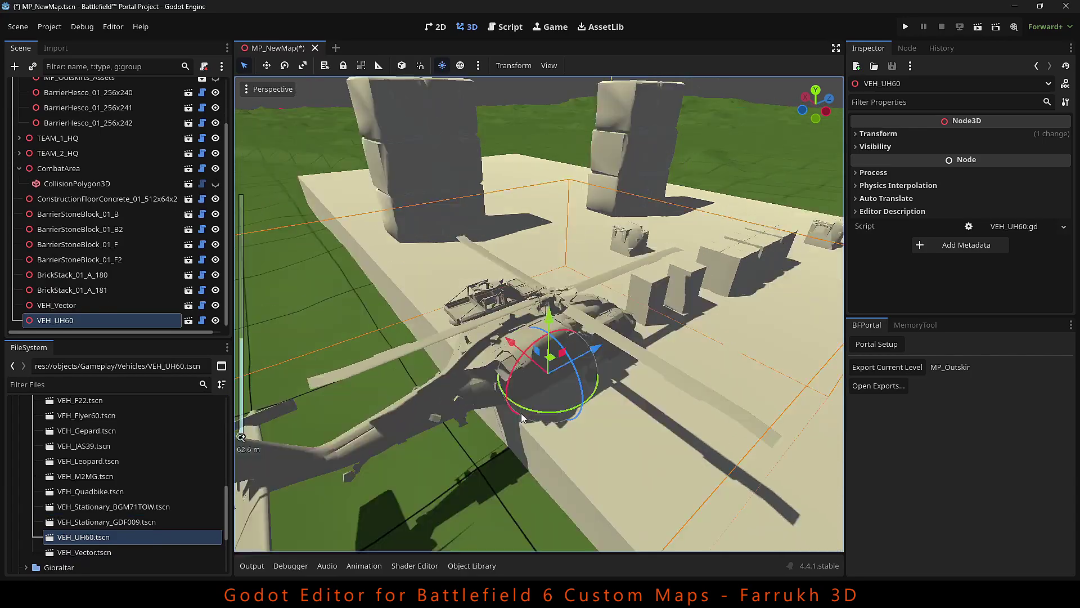
scroll(524, 418, down, 2)
drag(590, 326, 489, 426)
shift+middle_drag(488, 421, 493, 384)
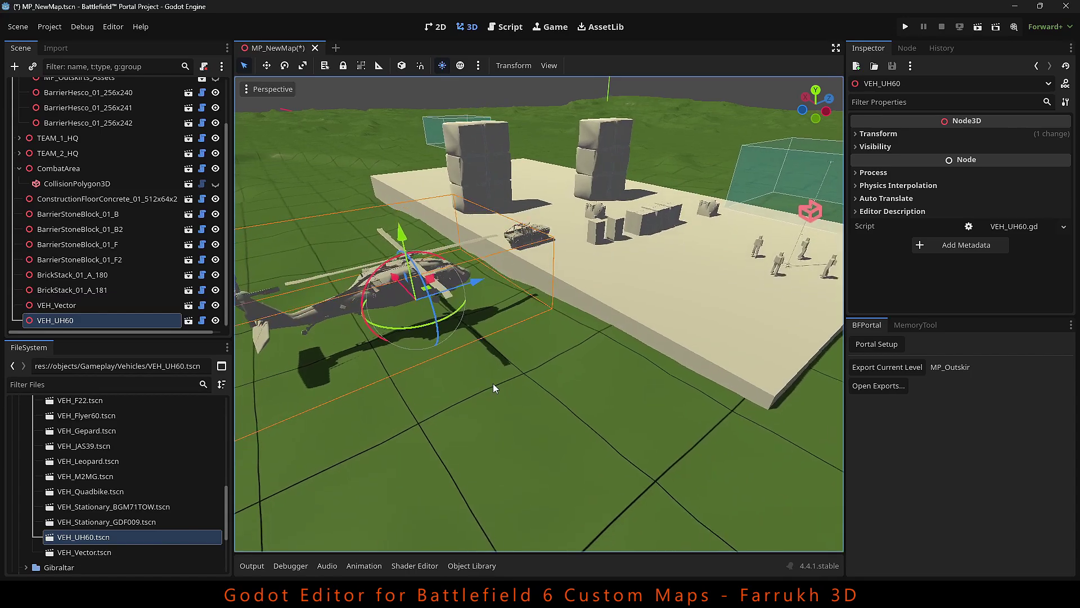
drag(406, 233, 414, 254)
shift+middle_drag(555, 354, 516, 391)
Add a VEH_Abrams tank and move it off the concrete floor onto the grass beside the helicopter
scroll(124, 474, up, 4)
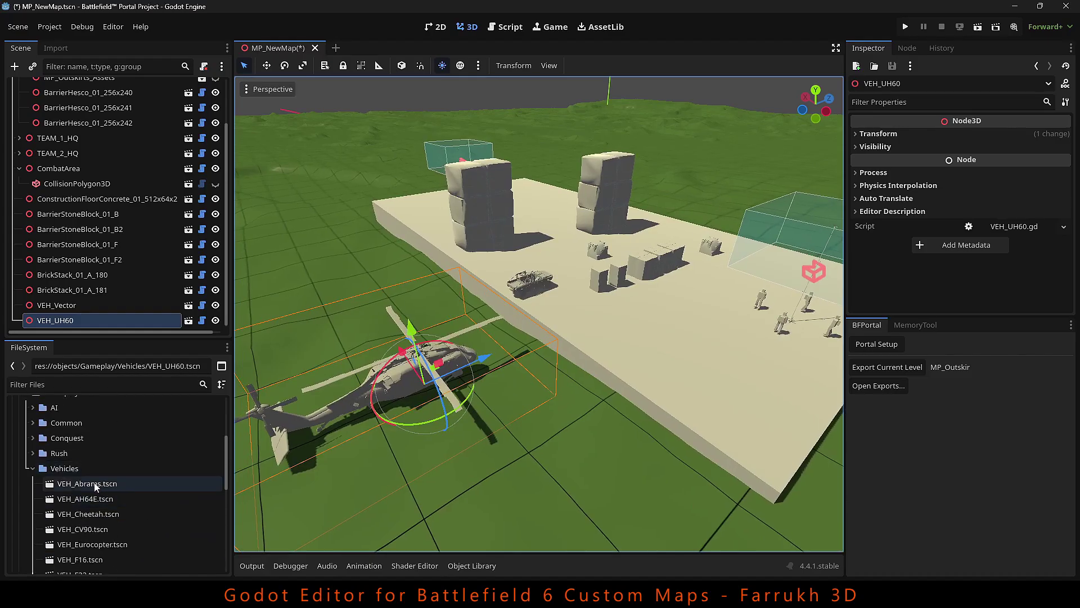
drag(107, 484, 619, 345)
scroll(551, 349, down, 5)
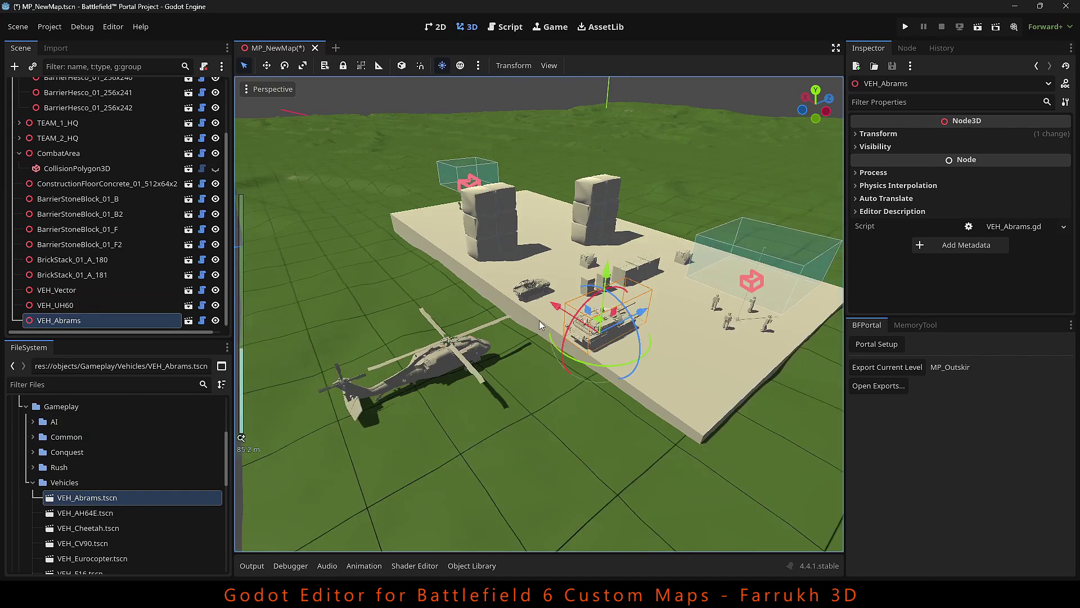
drag(523, 327, 501, 377)
shift+middle_drag(527, 462, 535, 360)
mouse_move(441, 225)
mouse_down()
mouse_move(443, 269)
mouse_move(447, 228)
mouse_up()
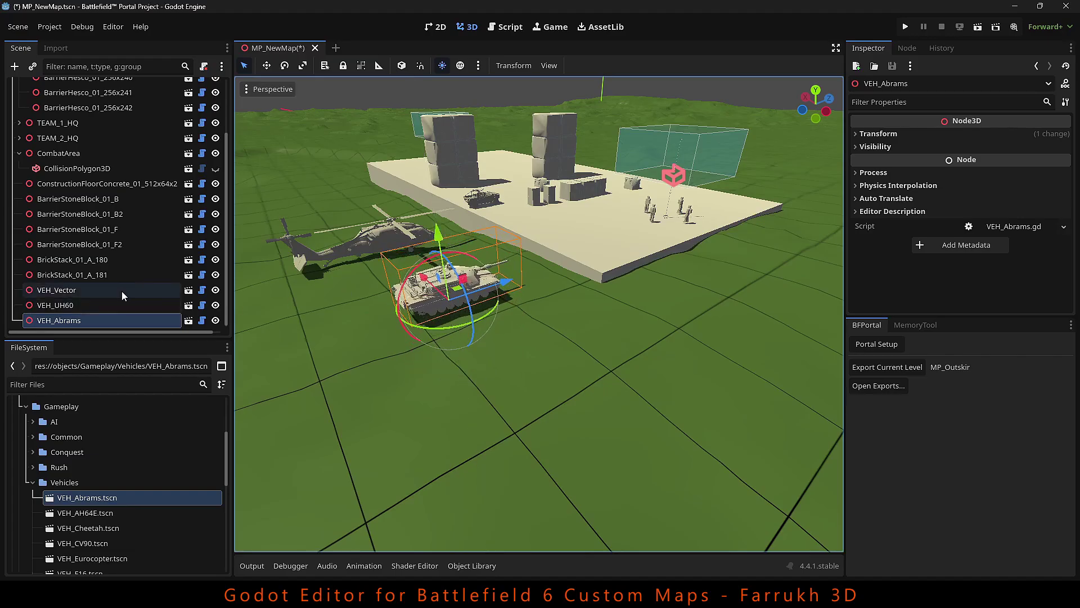
Make the CombatArea's CollisionPolygon3D visible again to compare its boundary with the placed vehicles
scroll(120, 306, up, 3)
scroll(119, 318, up, 1)
click(217, 239)
scroll(600, 294, down, 15)
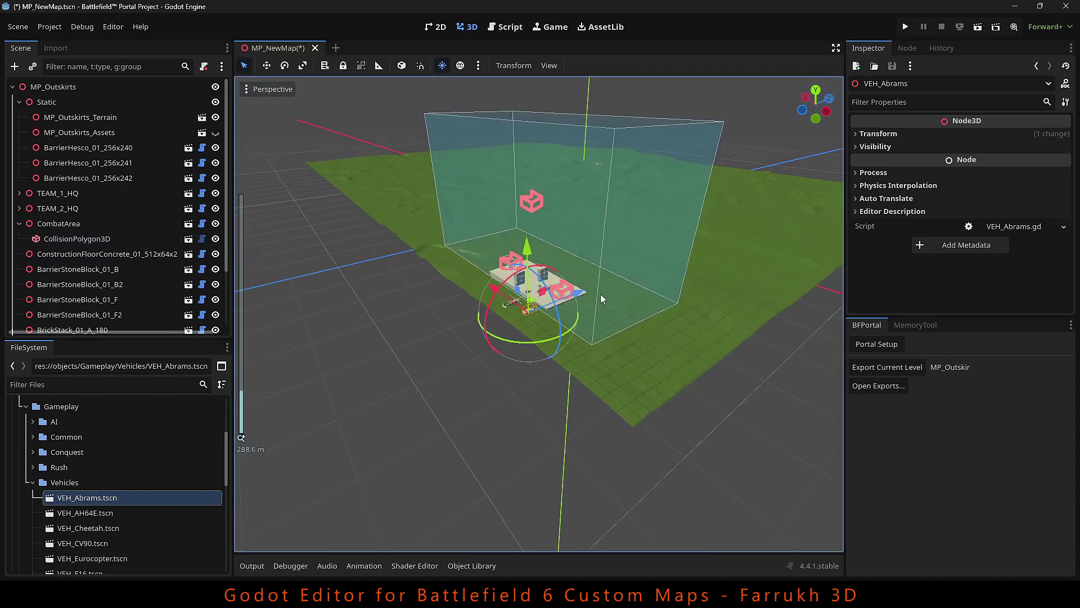
middle_drag(600, 294, 584, 241)
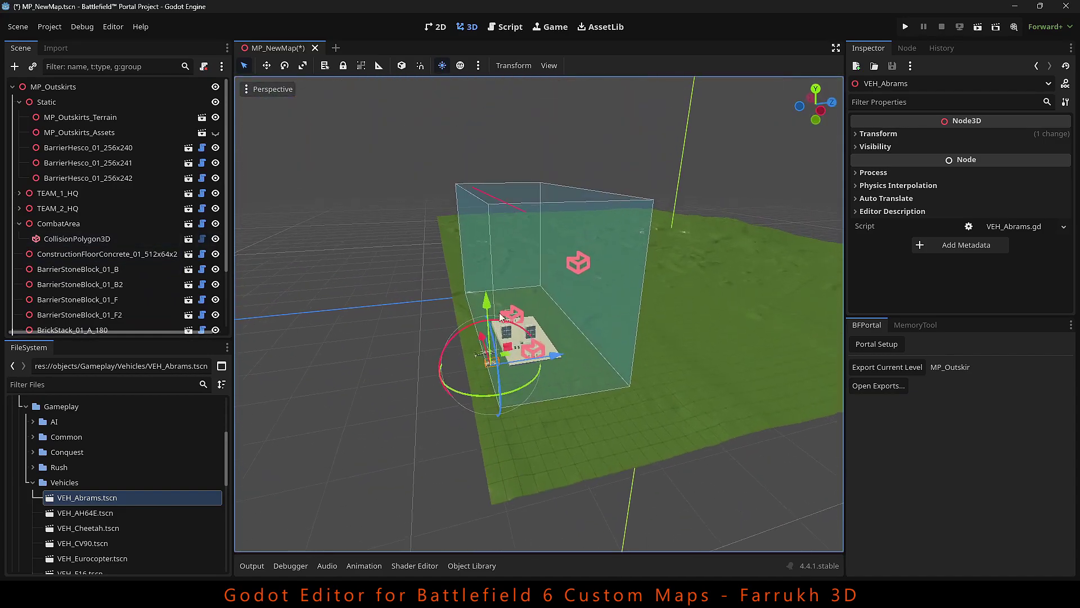
Check the CombatArea's CollisionPolygon3D, collapse the CombatArea node and save the scene with nothing selected
double_click(67, 238)
click(19, 224)
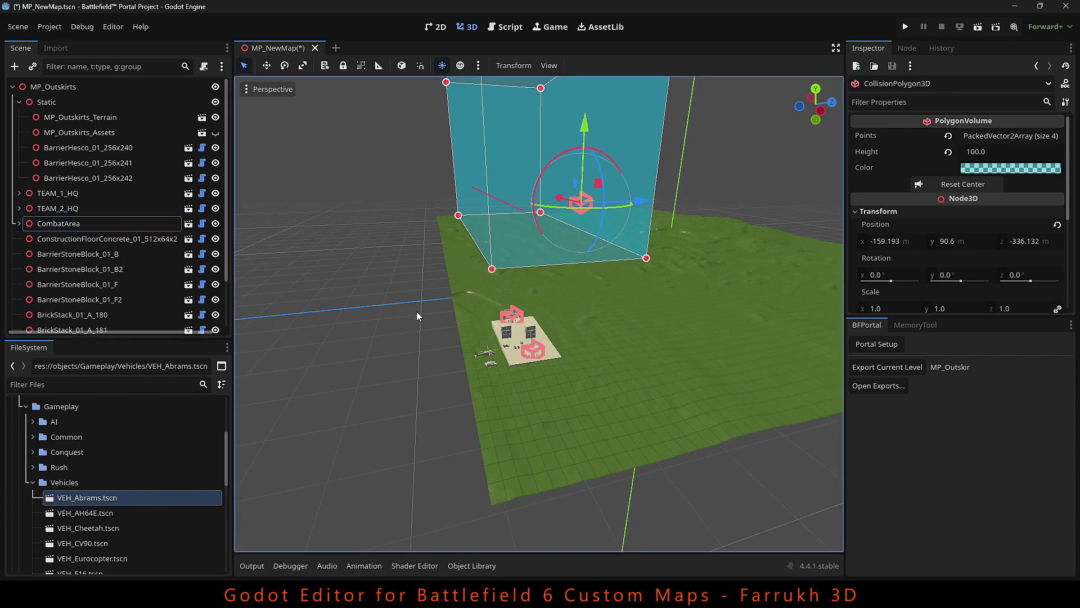
click(416, 312)
scroll(522, 417, up, 15)
middle_drag(462, 354, 558, 331)
key(ctrl+s)
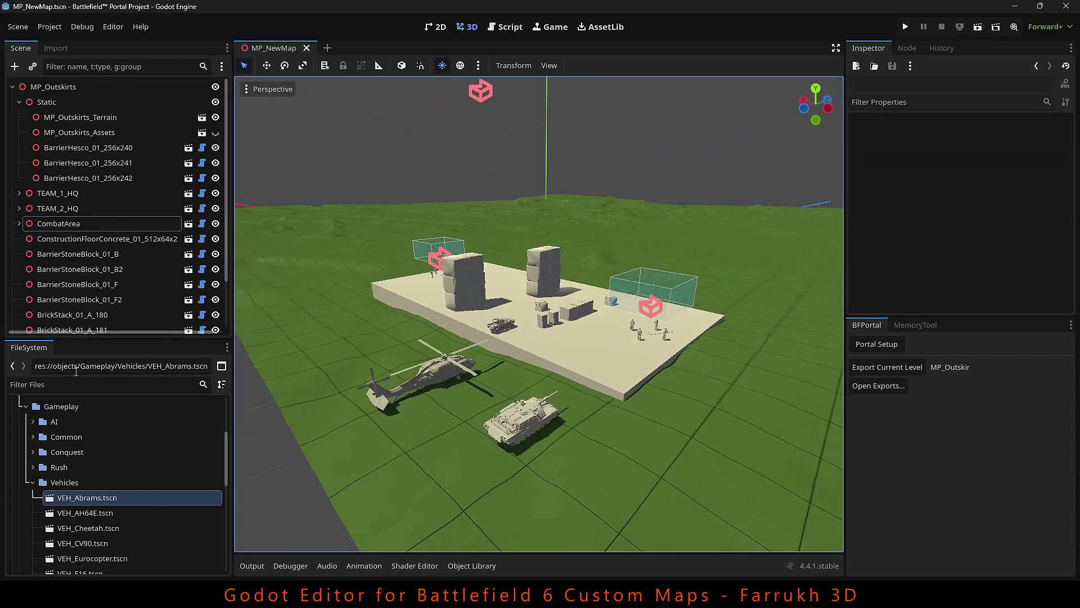
Place a DeployCam from the Gameplay Common objects on the concrete floor, near the closer team's spawn figures
scroll(106, 471, down, 1)
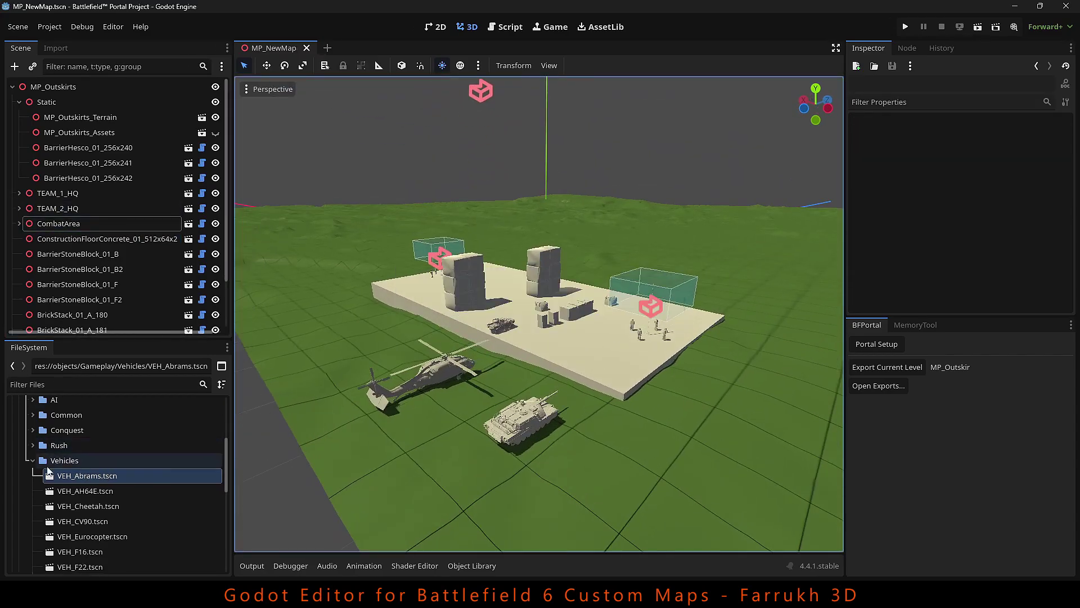
click(31, 461)
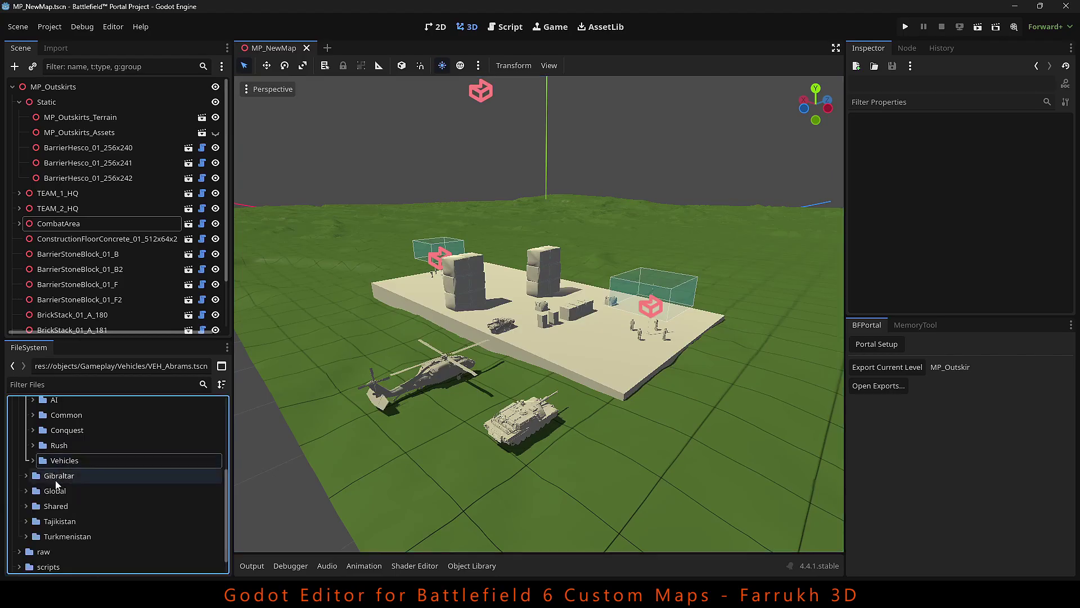
click(31, 416)
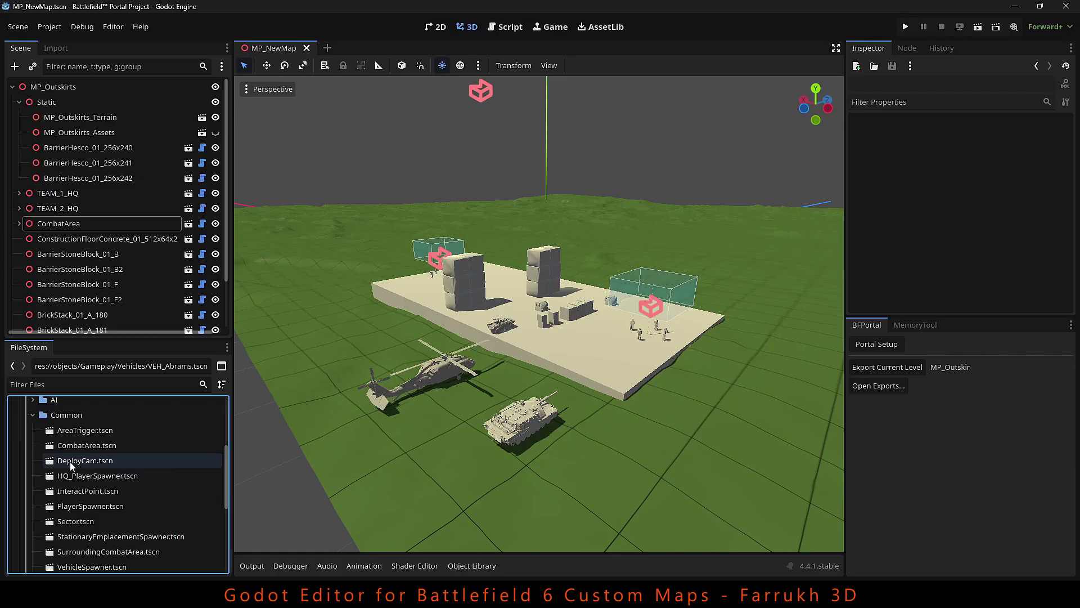
drag(71, 462, 617, 340)
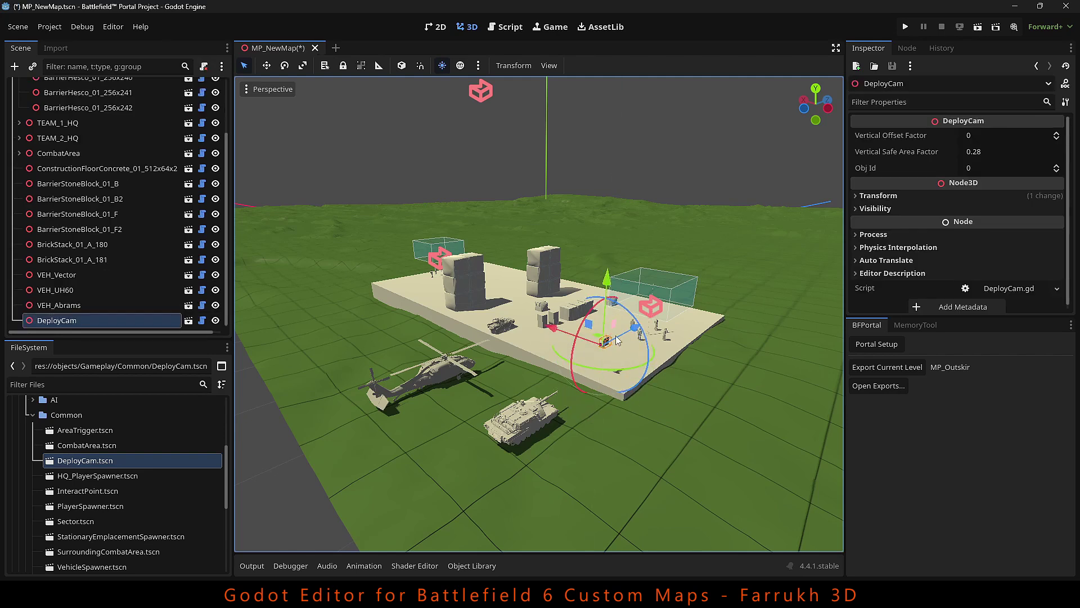
scroll(618, 343, down, 2)
scroll(562, 327, up, 8)
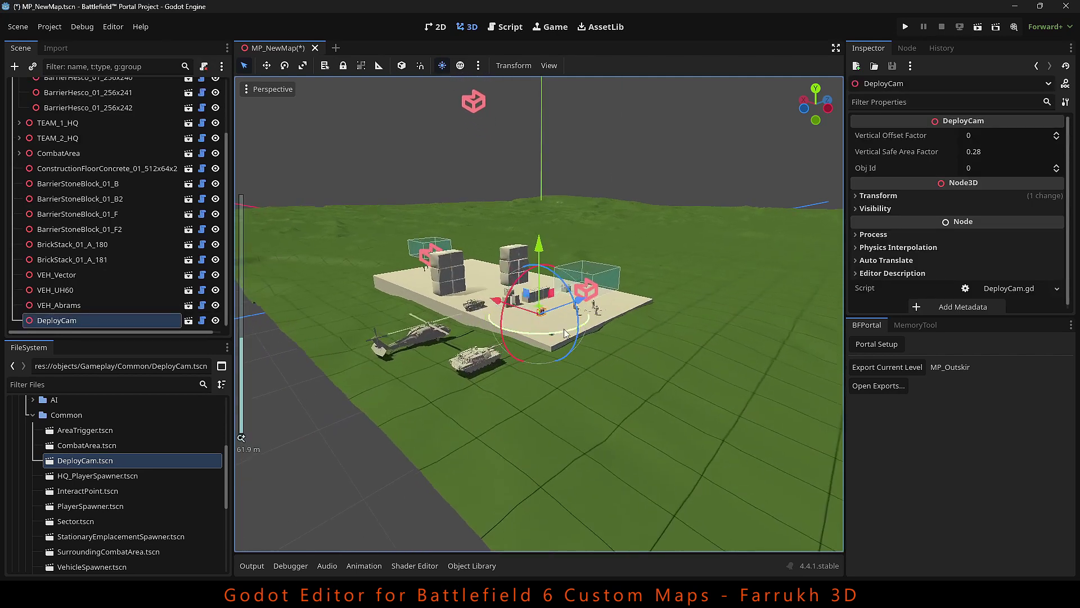
Move the DeployCam to the concrete floor's near corner, on the side facing the tank
middle_drag(544, 316, 567, 346)
mouse_move(570, 340)
mouse_down()
mouse_move(510, 337)
mouse_move(524, 312)
mouse_move(583, 335)
mouse_up()
middle_drag(691, 399, 585, 400)
drag(642, 376, 579, 389)
middle_drag(539, 326, 546, 384)
scroll(546, 384, down, 5)
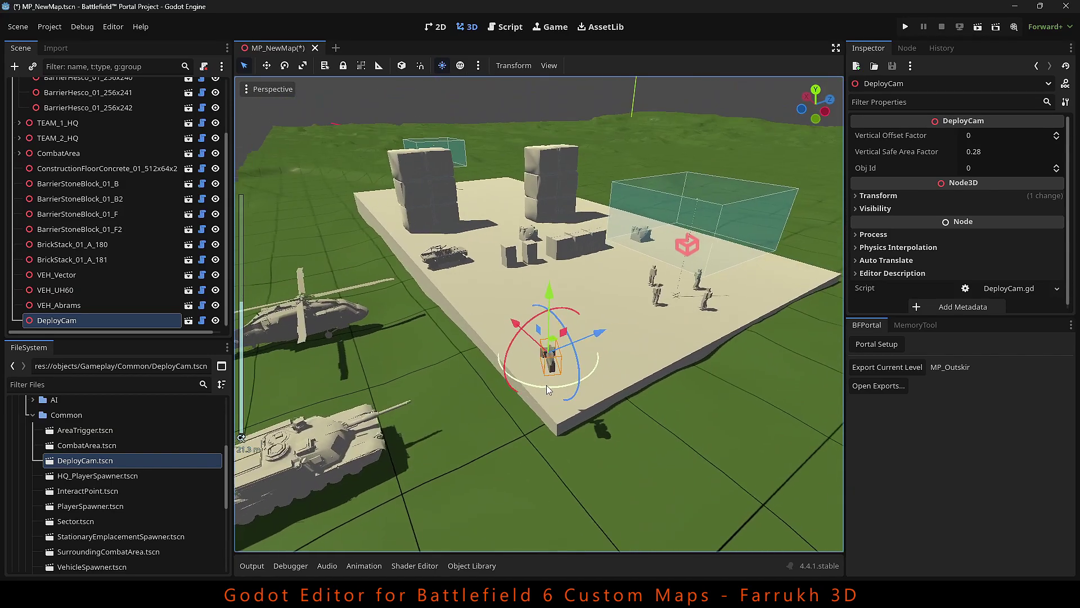
Switch transforms to local space and shift the DeployCam along its local Z axis
scroll(598, 412, up, 4)
middle_drag(596, 418, 583, 467)
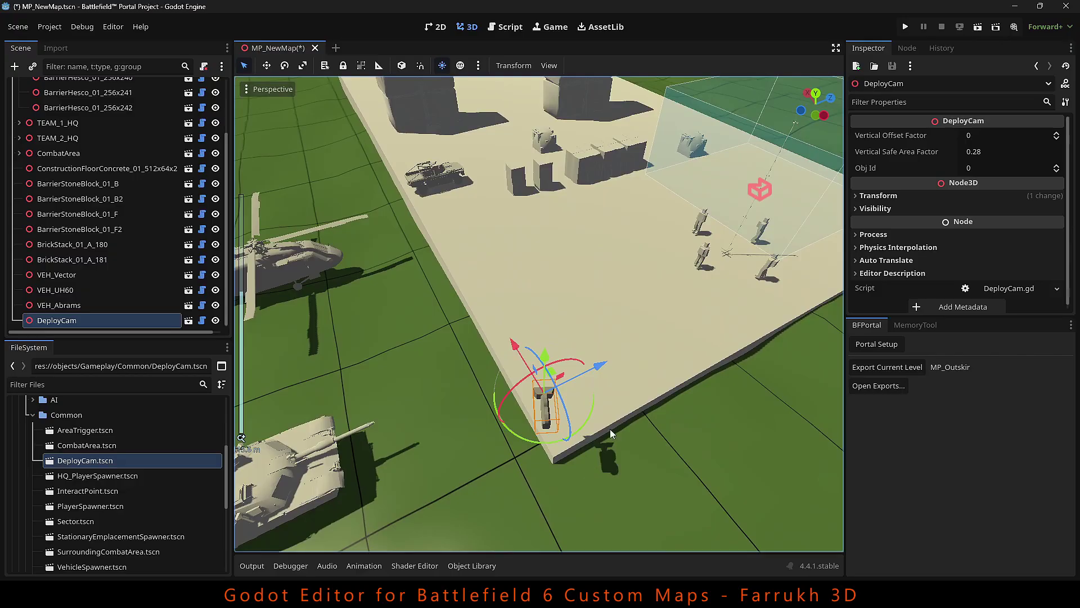
scroll(601, 431, up, 2)
shift+middle_drag(599, 430, 579, 378)
scroll(540, 381, up, 6)
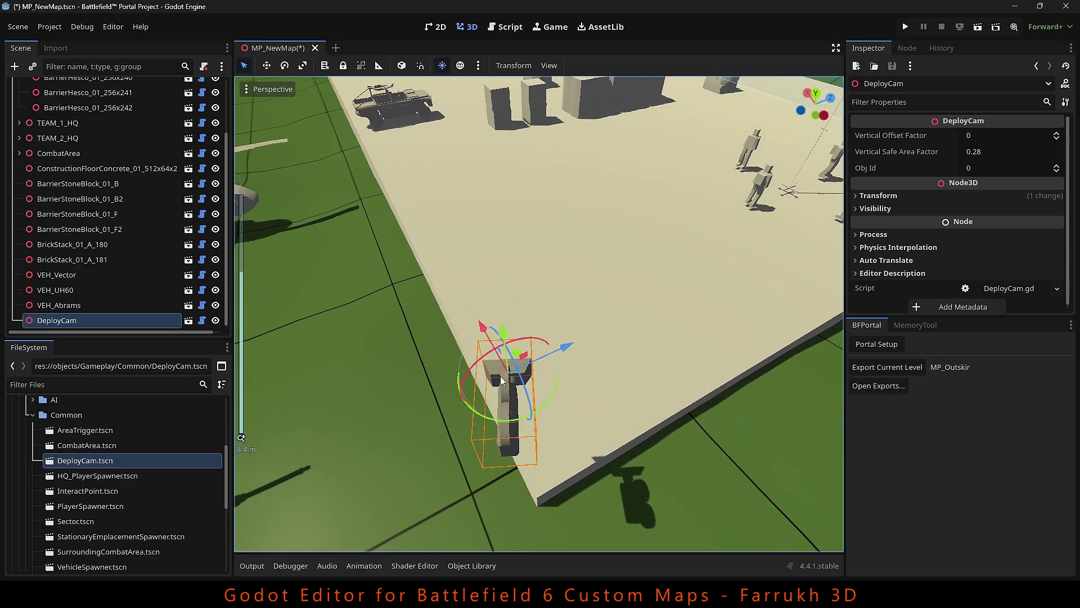
scroll(501, 376, down, 3)
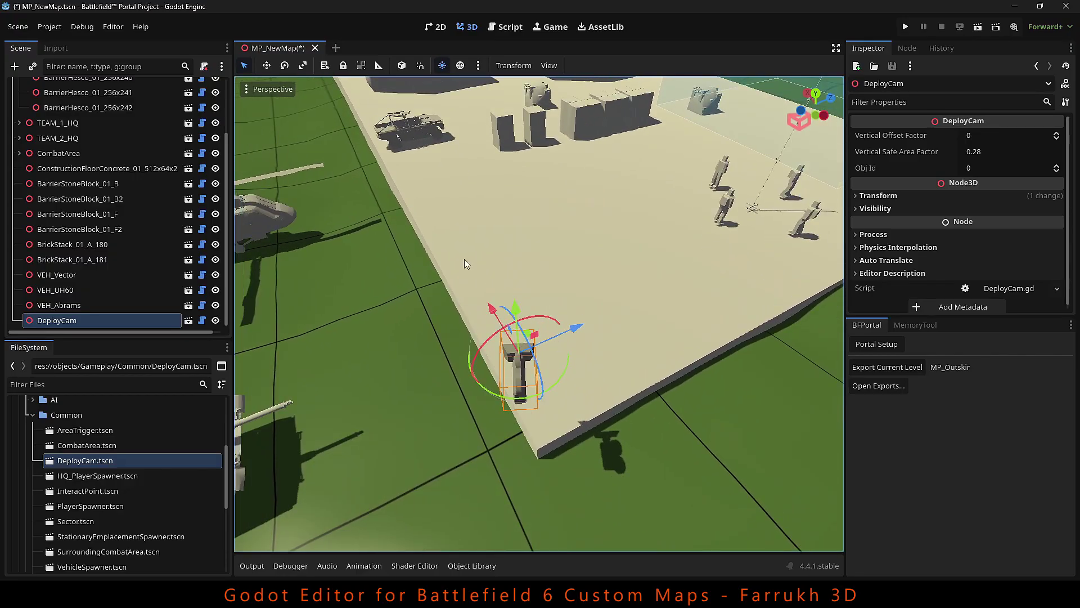
click(401, 66)
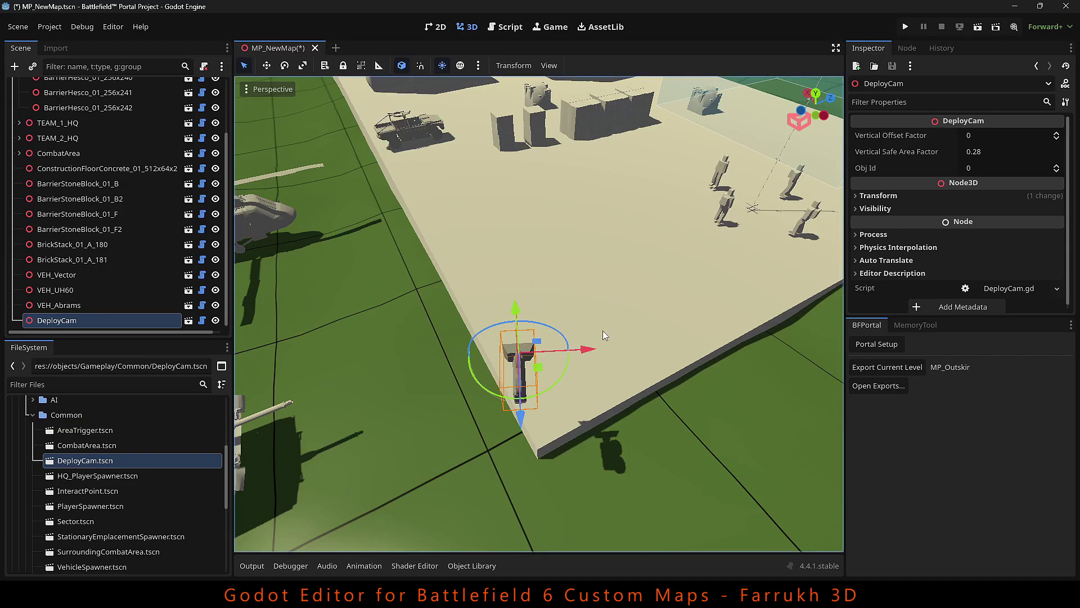
mouse_move(517, 420)
mouse_down()
mouse_move(525, 485)
mouse_move(528, 394)
mouse_move(521, 430)
mouse_up()
Raise the DeployCam well above the concrete floor and move it along its local Z axis
scroll(515, 285, down, 6)
middle_drag(428, 454, 626, 339)
drag(626, 339, 631, 324)
drag(570, 229, 541, 116)
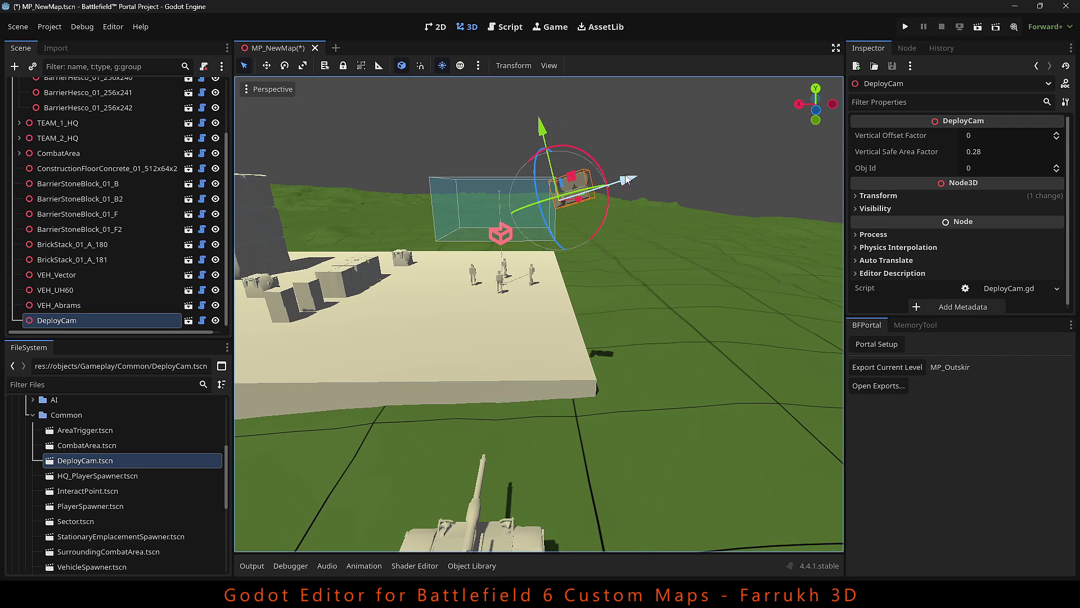
drag(624, 178, 670, 164)
Fine-tune the DeployCam's height and distance so it floats just beyond the concrete floor's edge
scroll(622, 299, down, 6)
middle_drag(621, 299, 384, 344)
drag(405, 255, 378, 251)
drag(458, 176, 473, 145)
middle_drag(479, 296, 680, 279)
scroll(582, 307, up, 2)
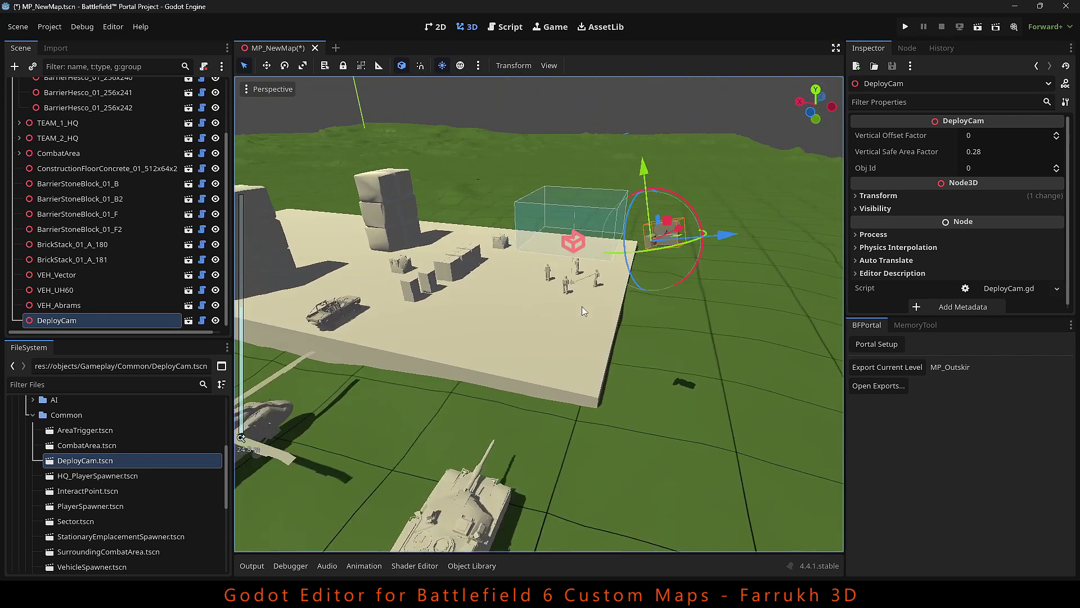
Turn off local-space transforms and select the VEH_Abrams tank, reviewing the DeployCam's placement
click(402, 69)
middle_drag(439, 237, 447, 332)
scroll(448, 332, down, 4)
click(415, 458)
click(453, 438)
shift+middle_drag(456, 437, 506, 326)
scroll(505, 326, up, 2)
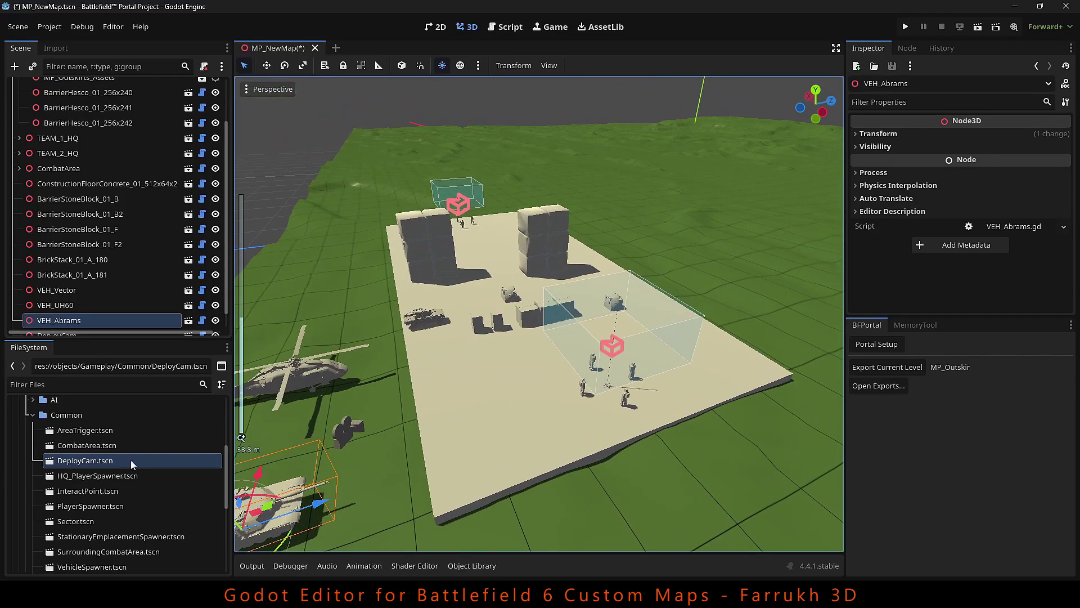
Examine the remaining Common gameplay objects and the contents of the Conquest and Rush folders
scroll(85, 474, up, 1)
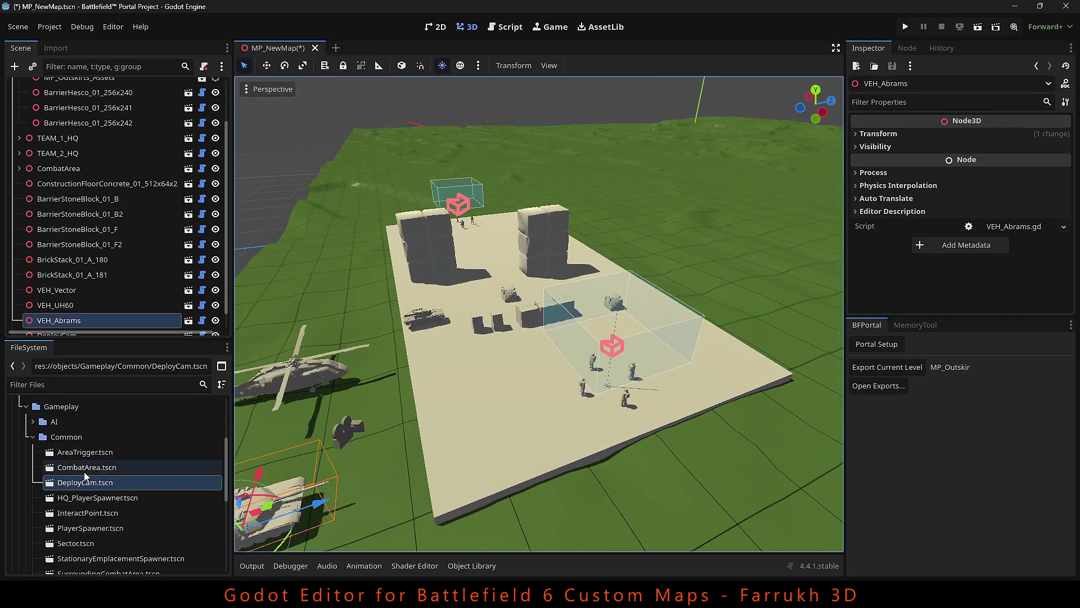
scroll(113, 498, down, 3)
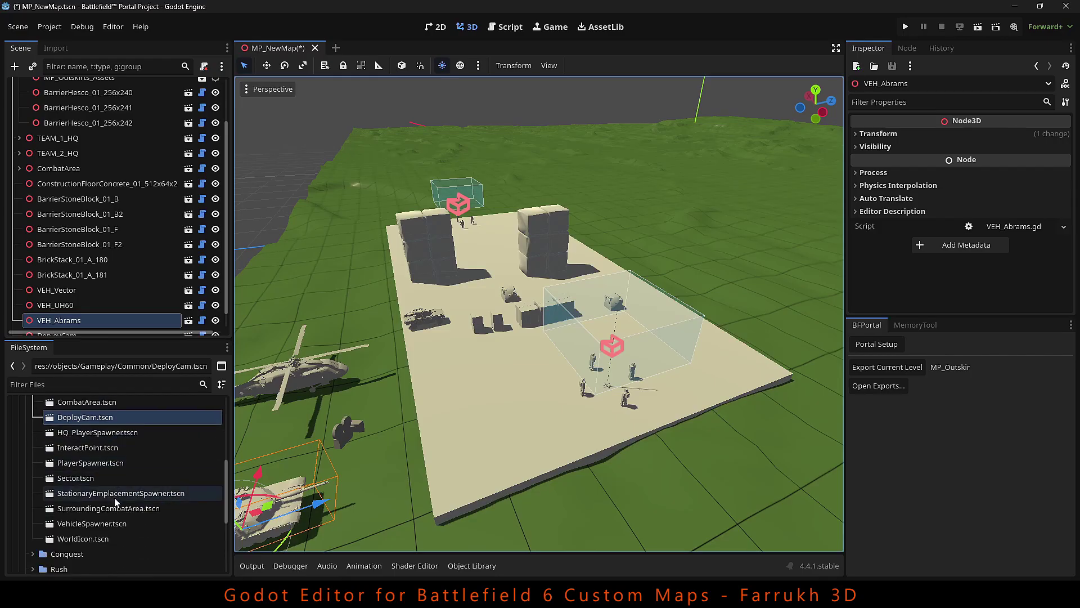
scroll(113, 497, down, 2)
scroll(83, 508, down, 1)
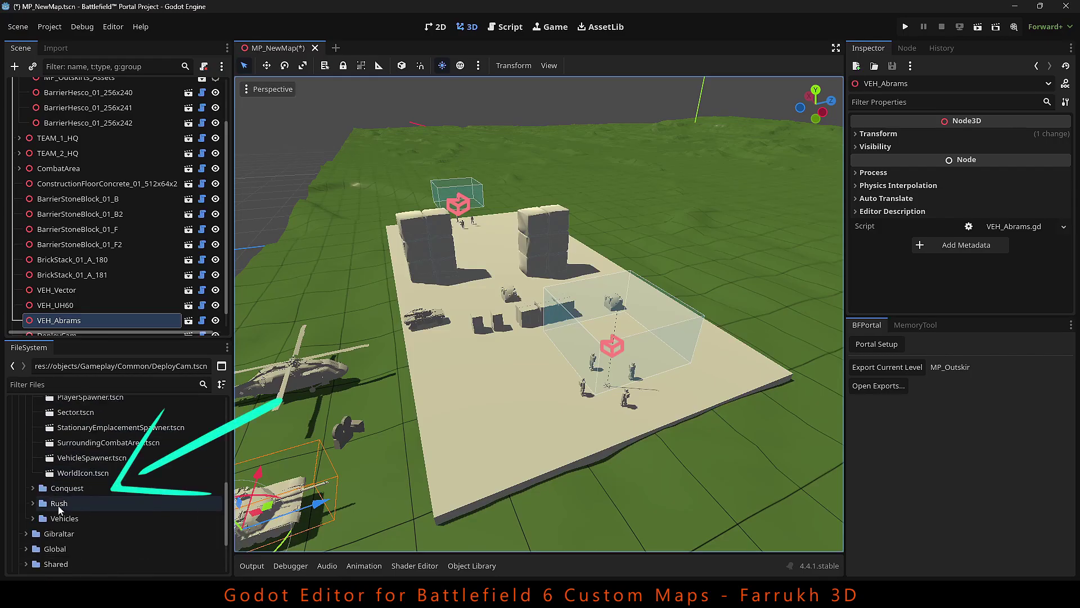
click(32, 488)
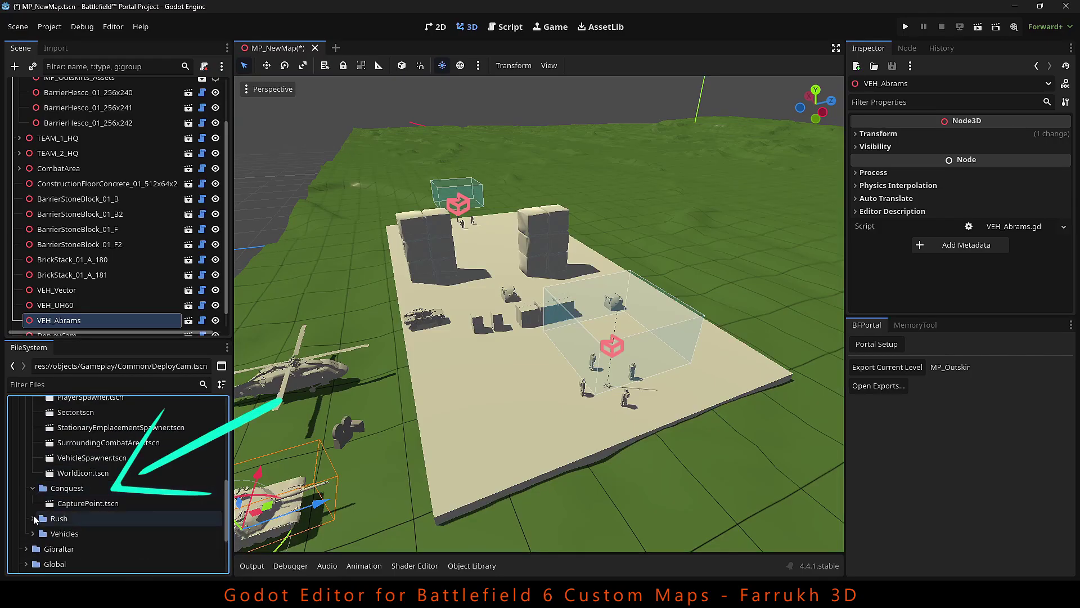
click(33, 519)
scroll(54, 523, down, 2)
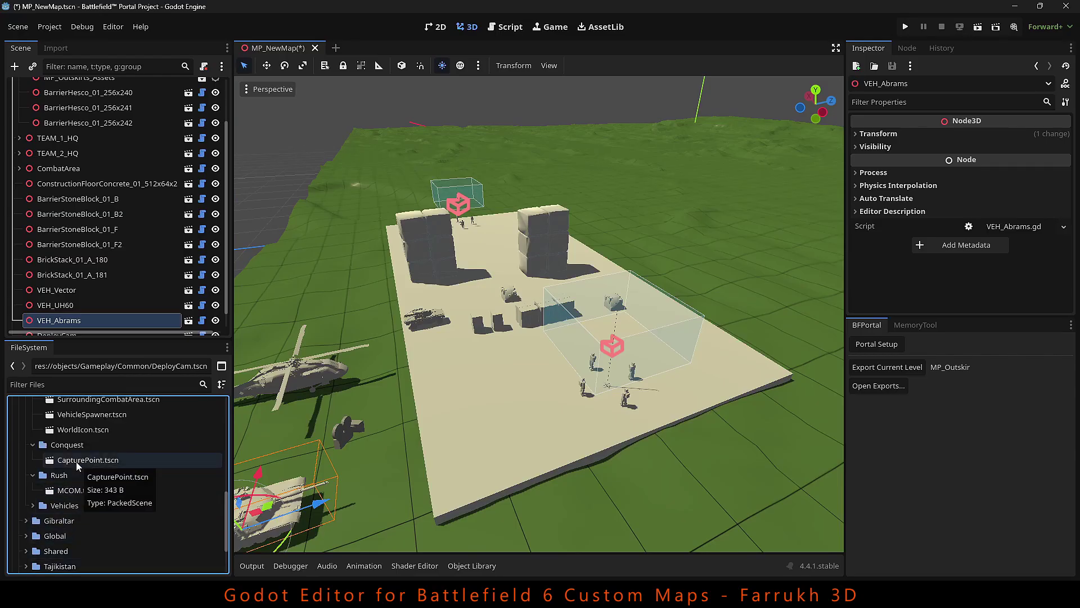
scroll(80, 501, down, 1)
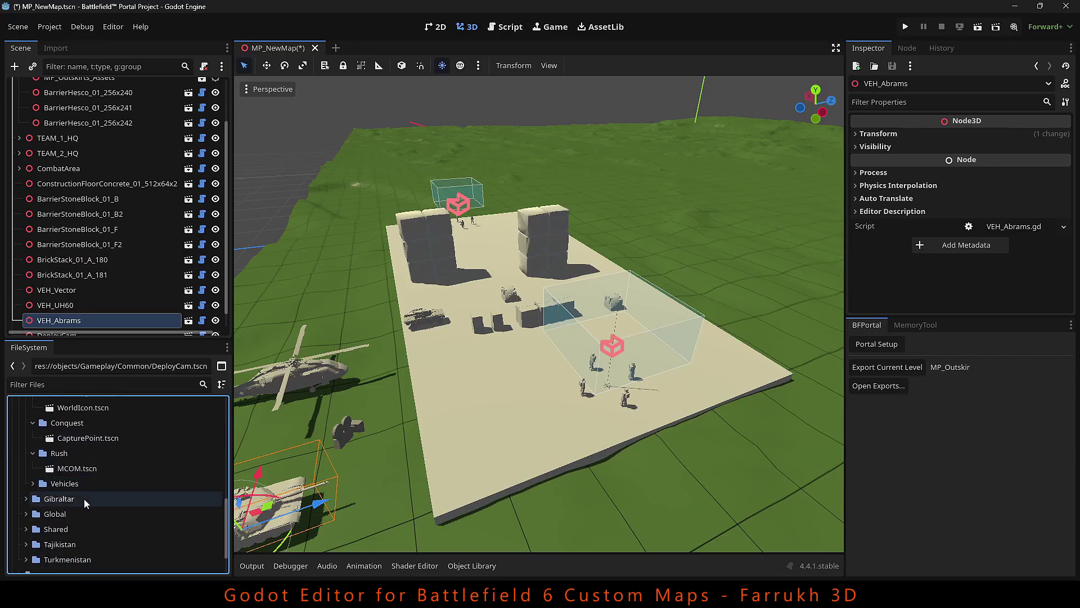
scroll(86, 499, down, 1)
middle_drag(544, 368, 587, 352)
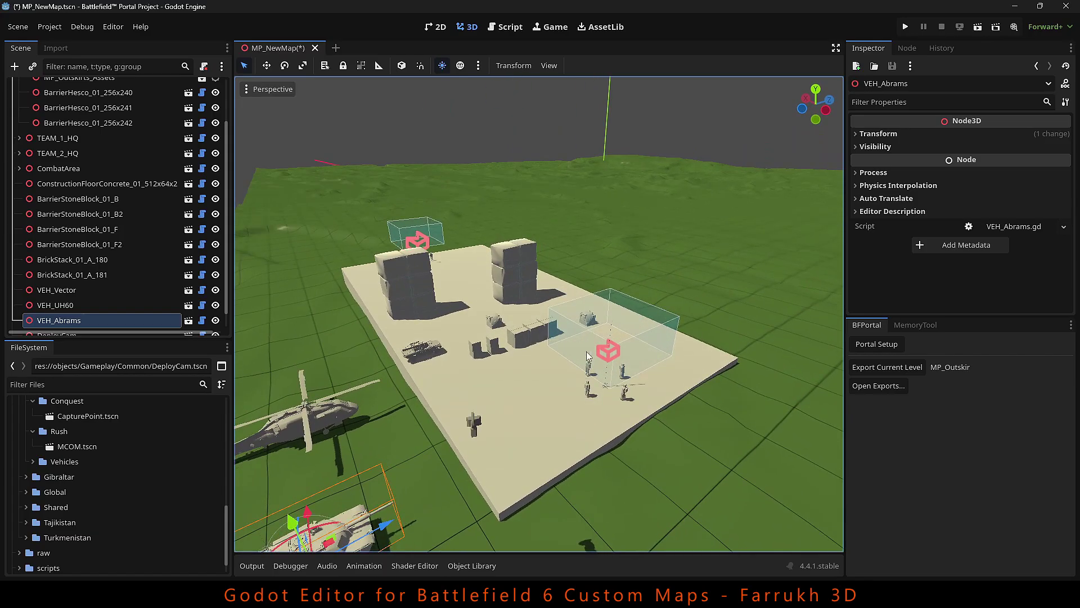
Save the MP_NewMap scene and widen the area that shows the level export options
click(283, 73)
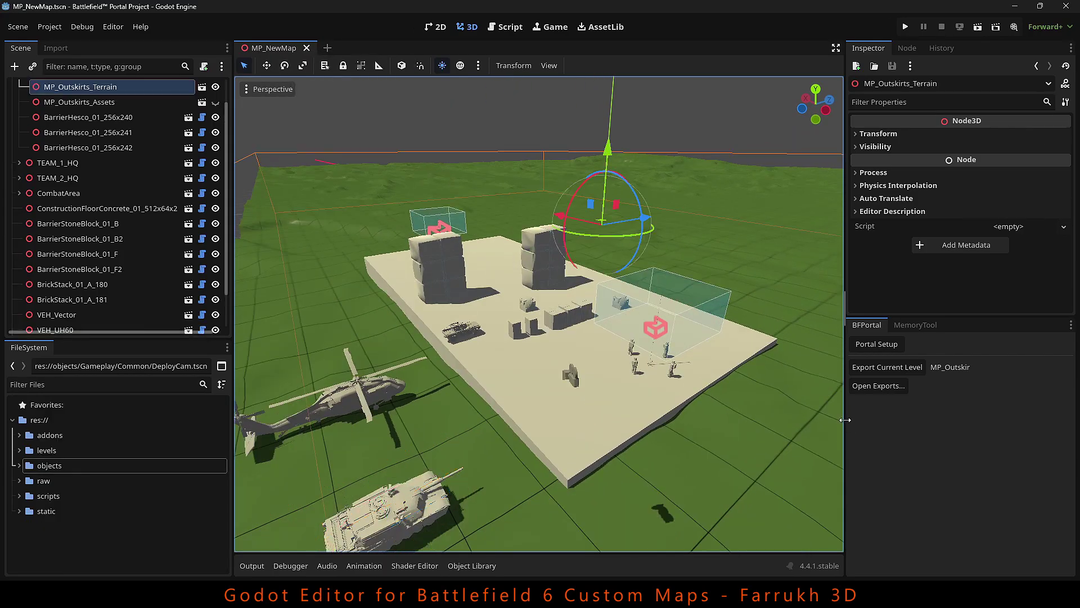
drag(844, 420, 821, 421)
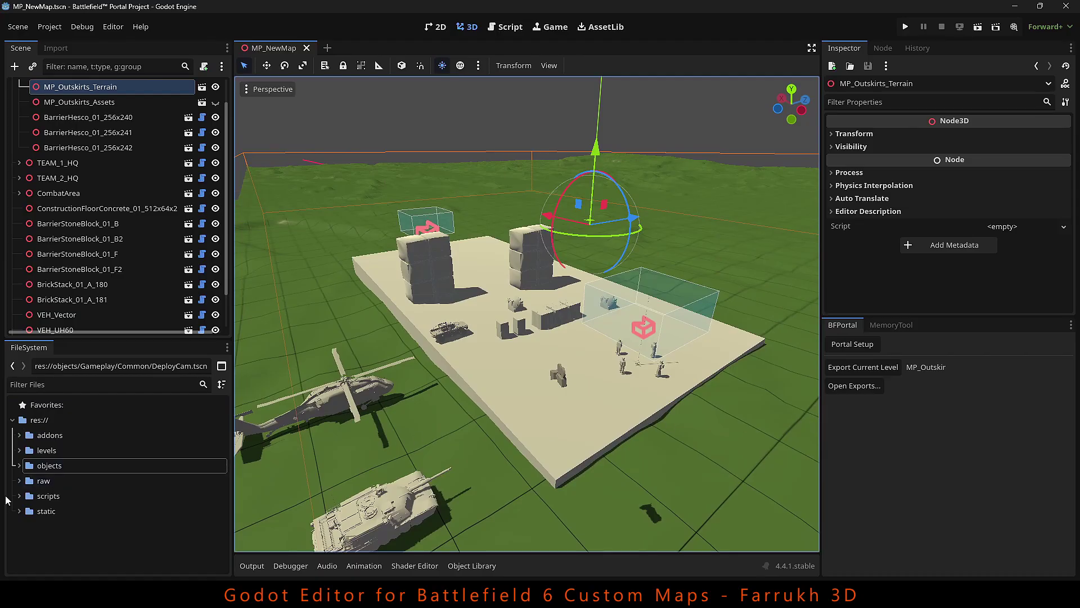
Expand the levels folder and select MP_NewMap.tscn
click(20, 449)
scroll(177, 471, down, 3)
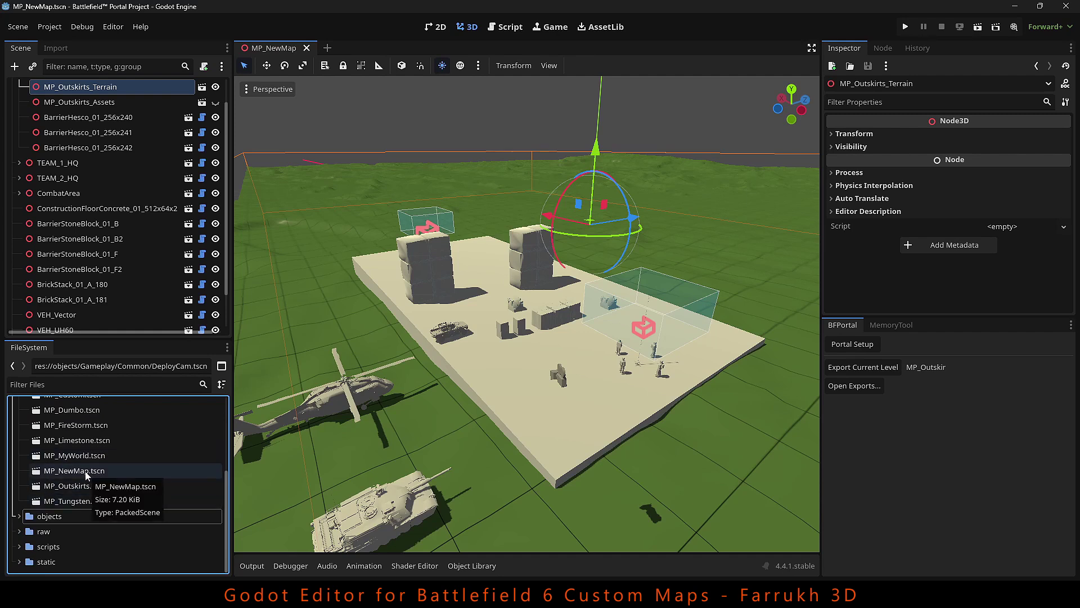
click(86, 471)
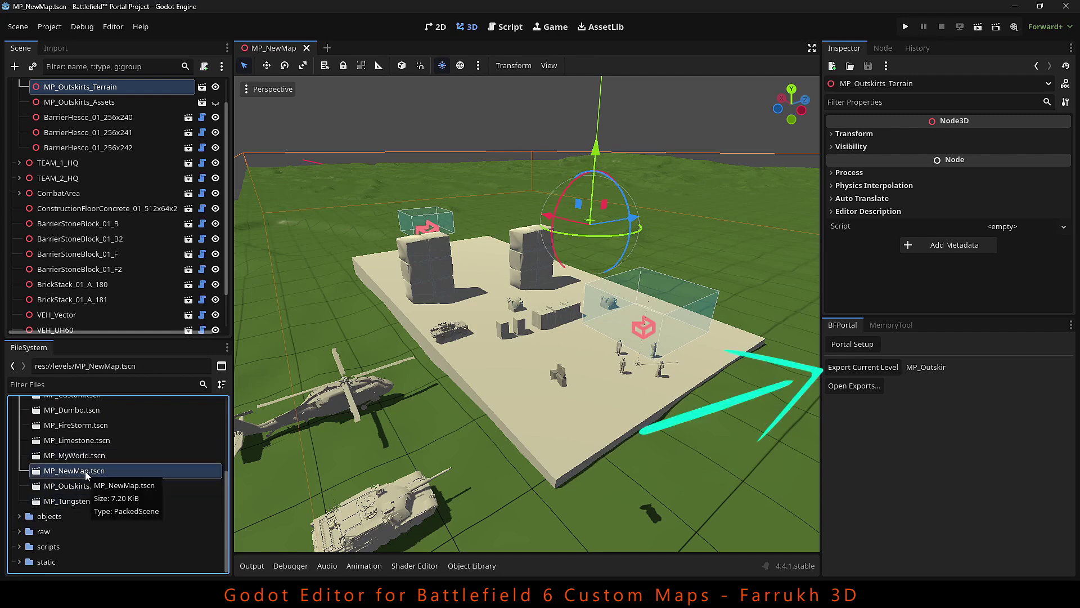
Export the current level under the name MP_Outskirts
click(840, 367)
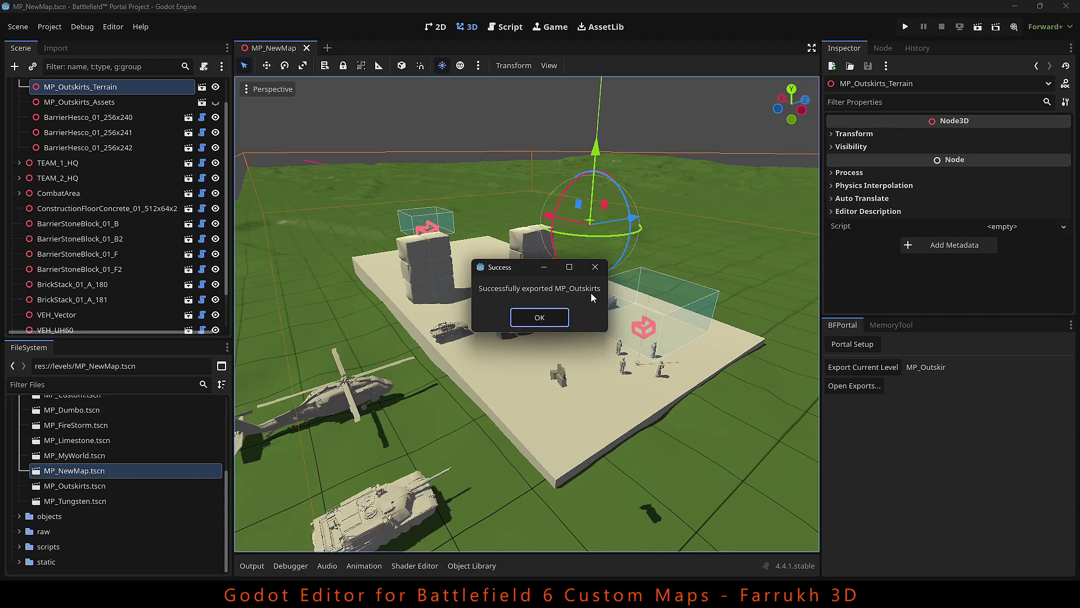
click(555, 318)
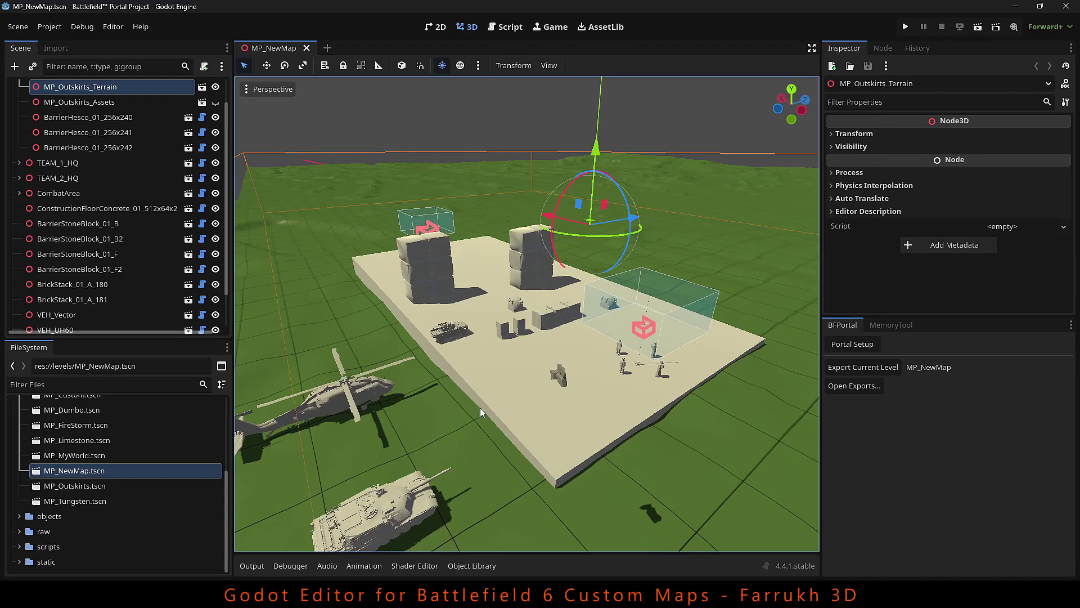
Close the MP_NewMap scene and reopen it from the levels folder
click(307, 48)
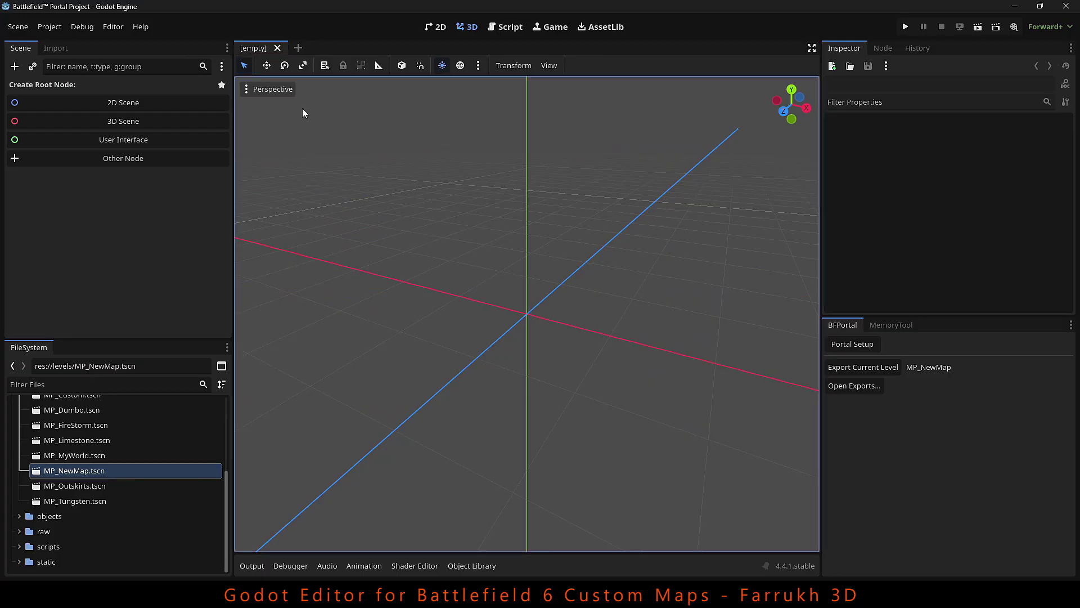
double_click(39, 476)
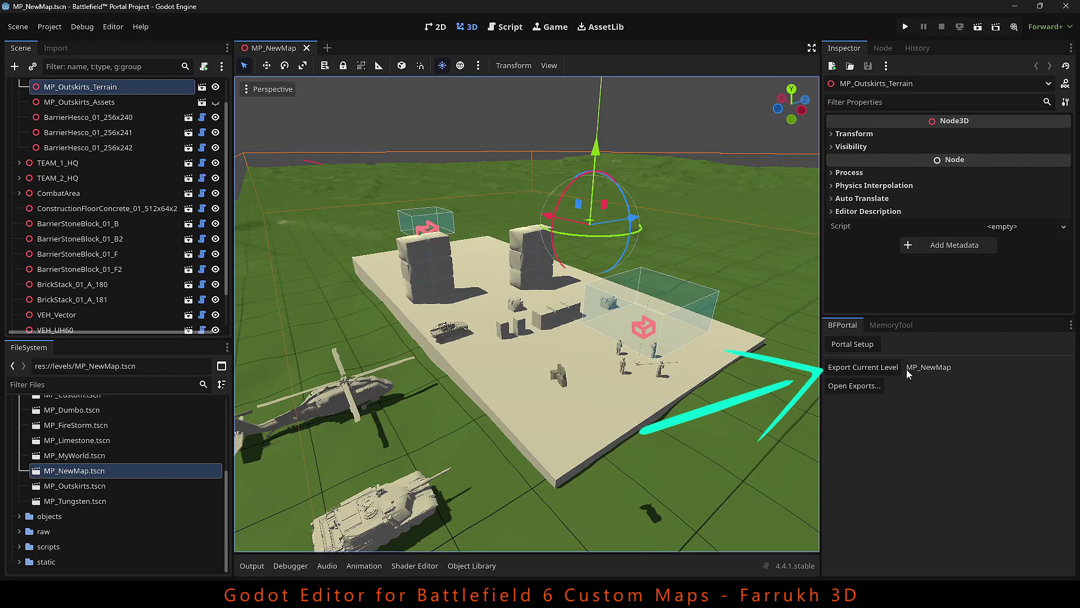
Export the current level as MP_NewMap and open the exports location
click(876, 369)
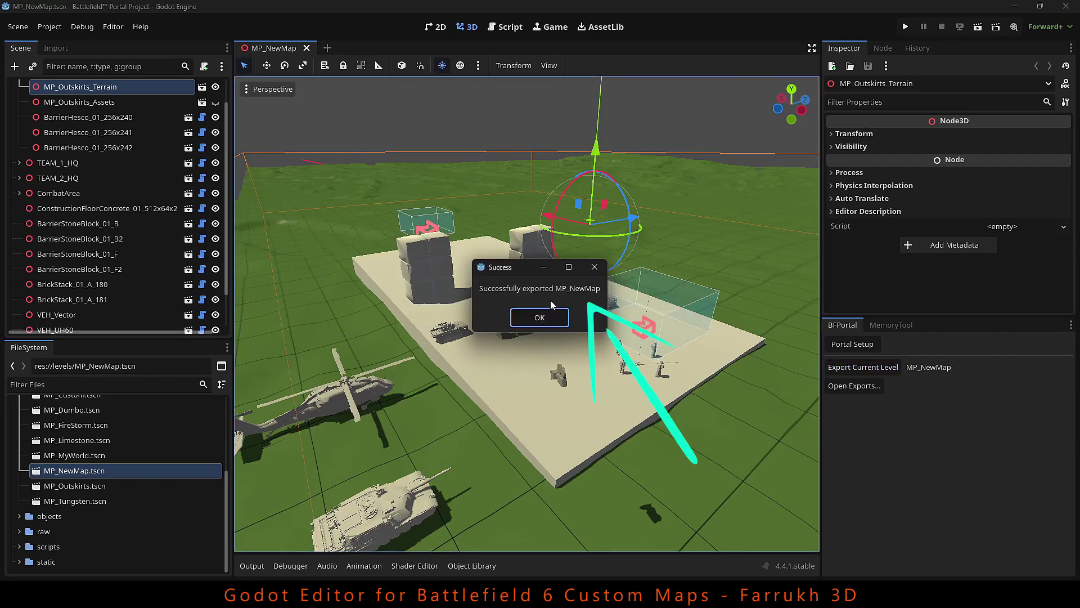
click(540, 317)
click(857, 387)
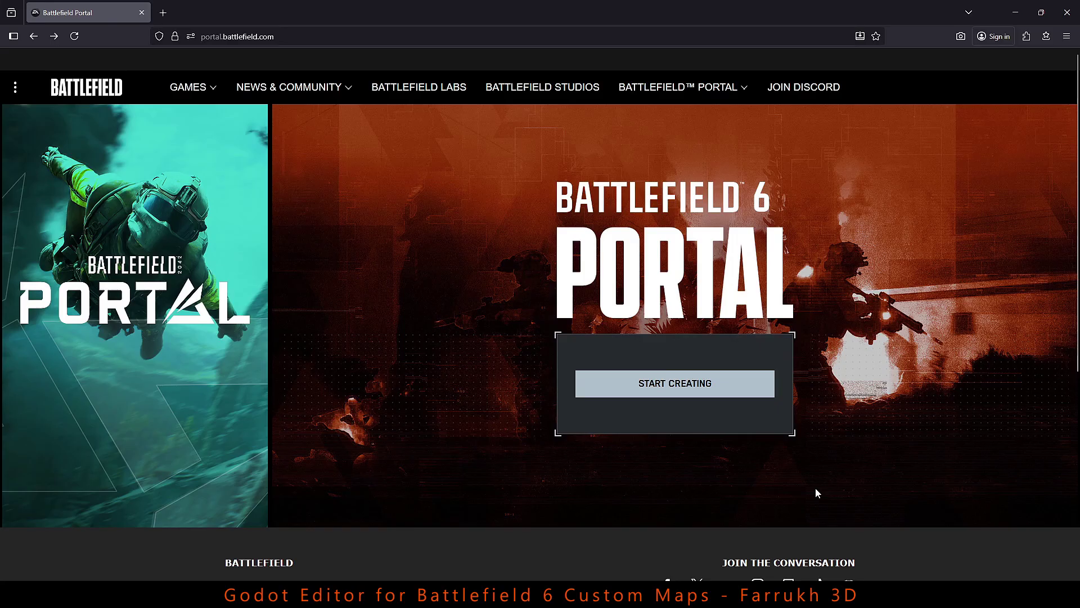
Switch to the Battlefield Portal website, start creating for Battlefield 6 and bring up the list of unpublished experiences
click(686, 393)
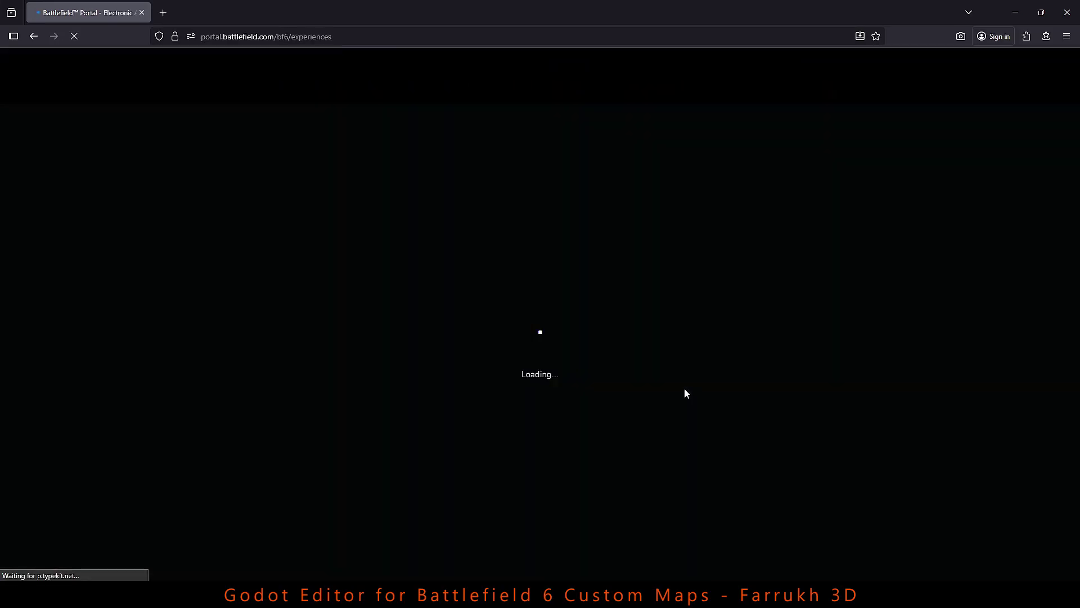
scroll(700, 431, down, 2)
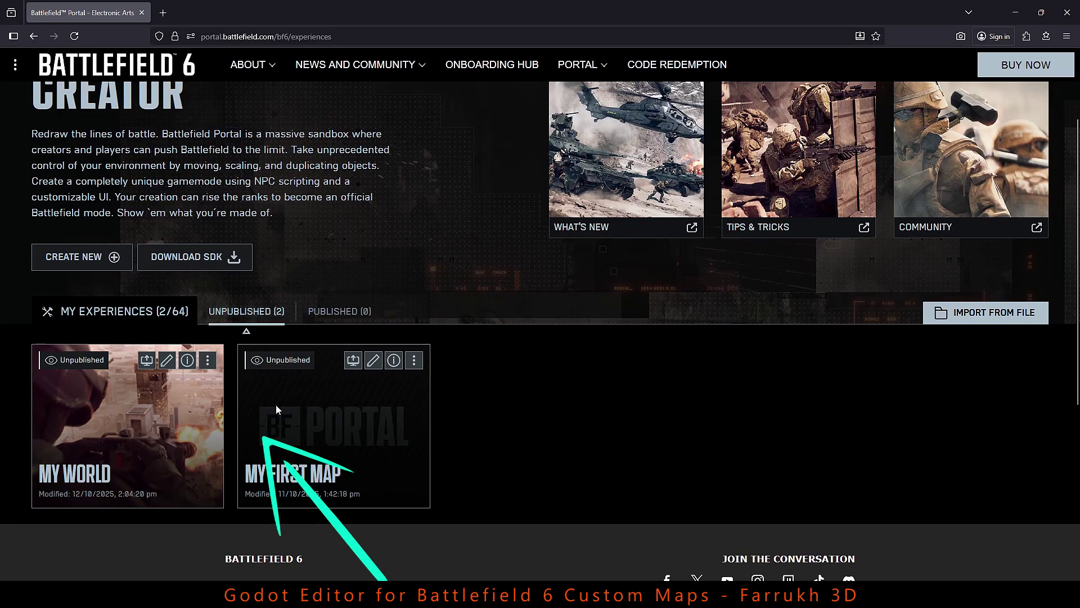
scroll(464, 422, up, 1)
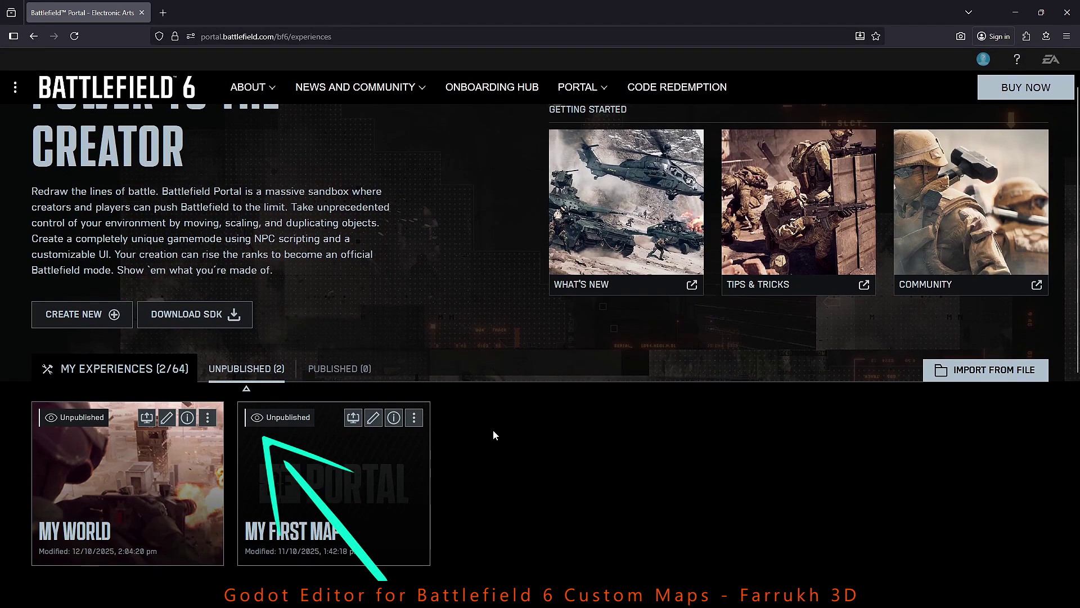
Create a new experience with the Default Portal Custom game mode and start editing it
scroll(492, 431, down, 1)
scroll(493, 430, up, 1)
scroll(493, 433, up, 1)
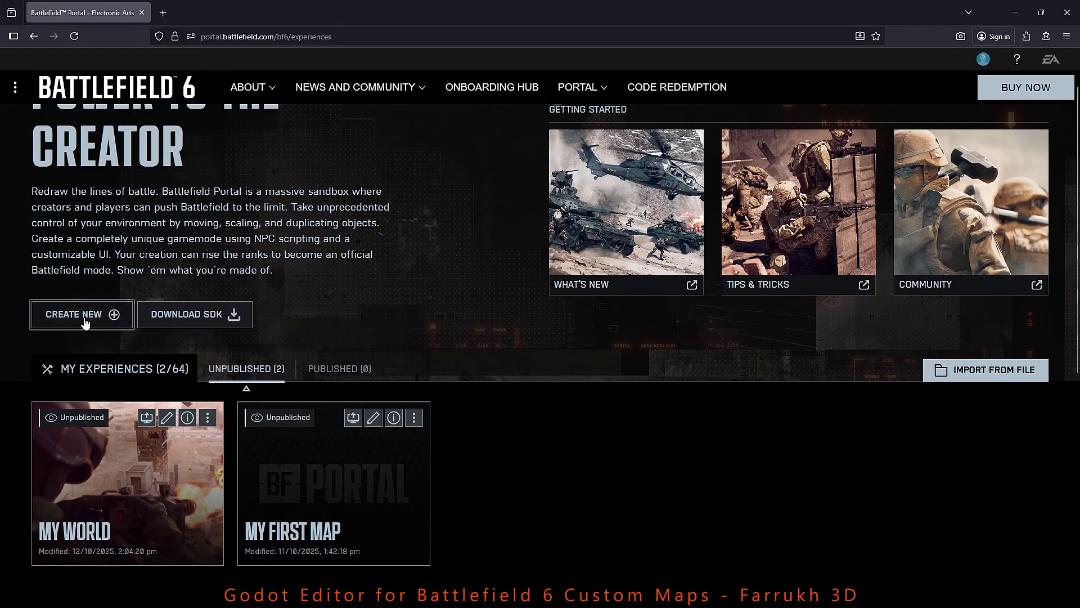
click(84, 321)
scroll(309, 314, down, 2)
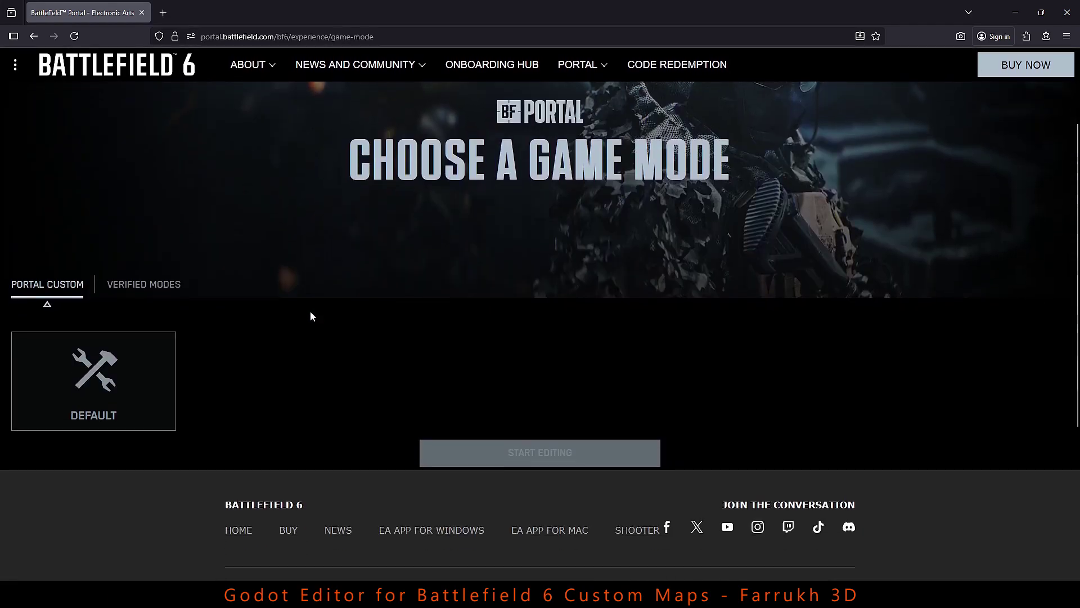
click(108, 398)
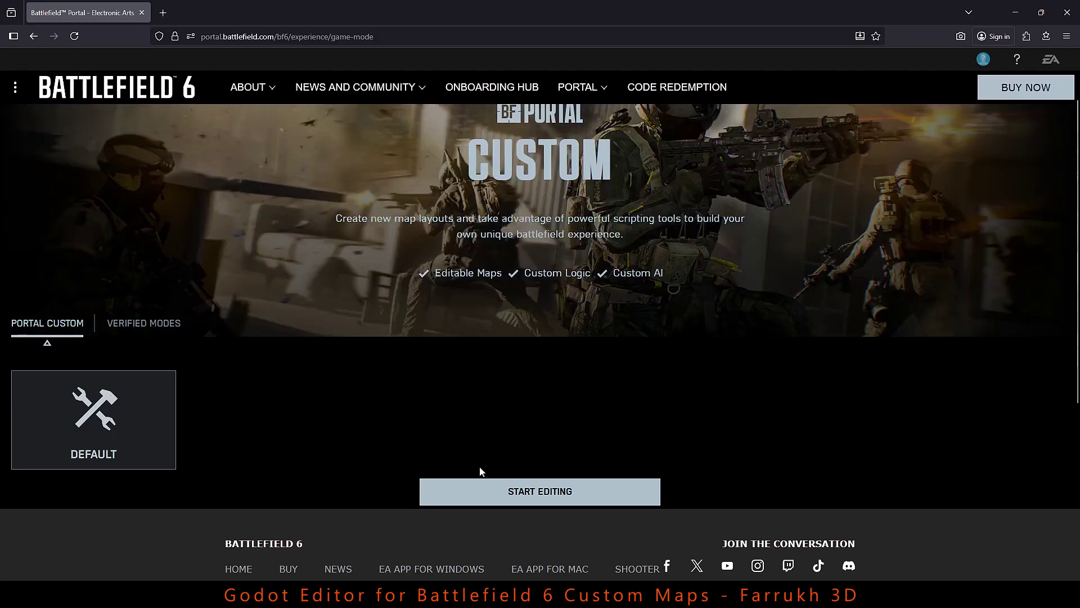
click(525, 499)
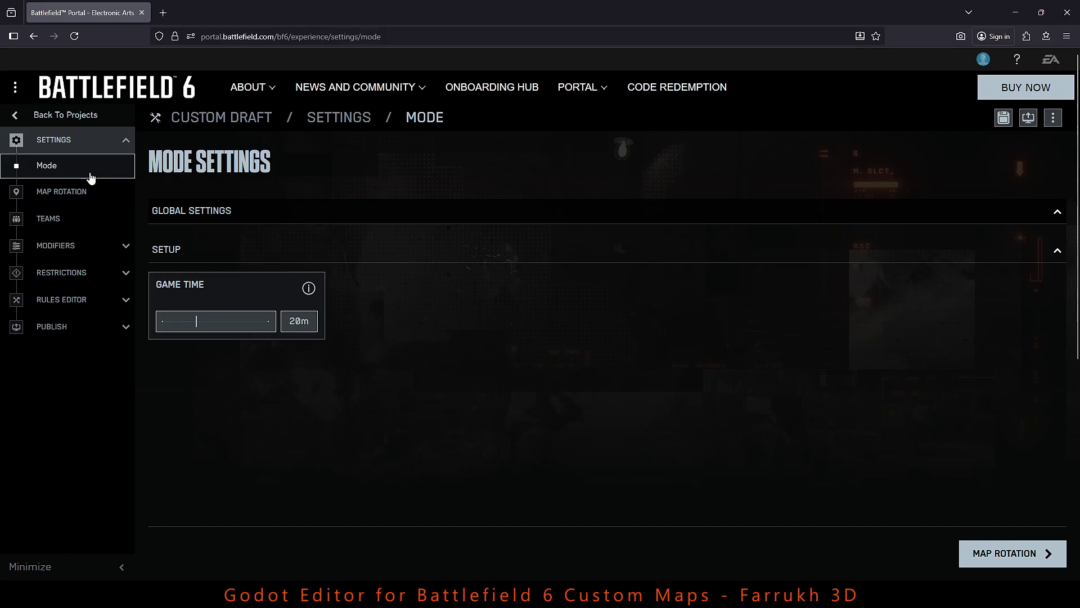
Replace Siege of Cairo with New Sobek City in the experience's map rotation
click(84, 194)
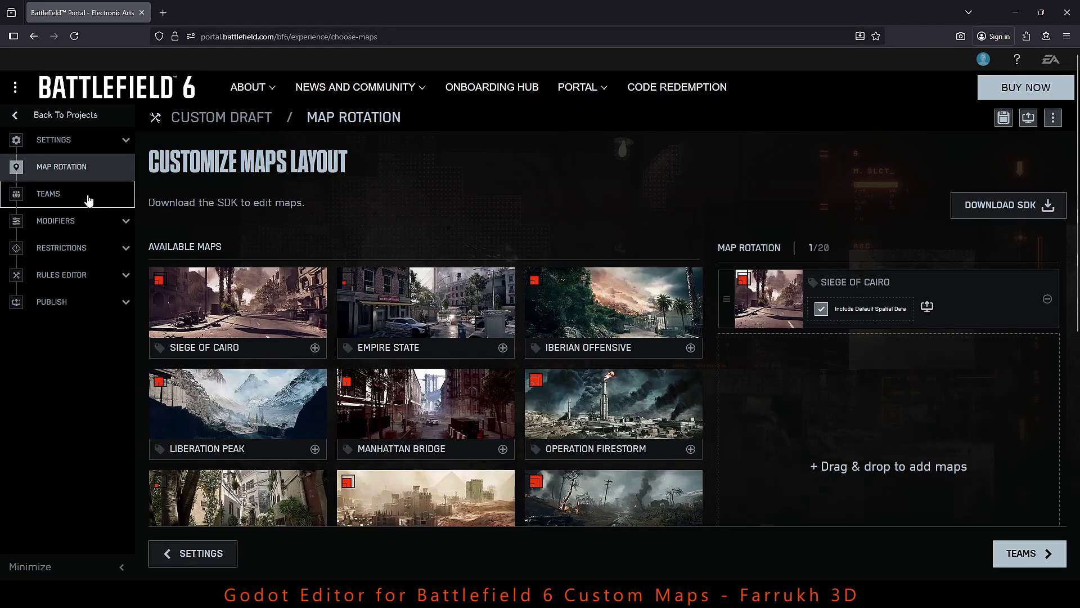
scroll(350, 278, down, 1)
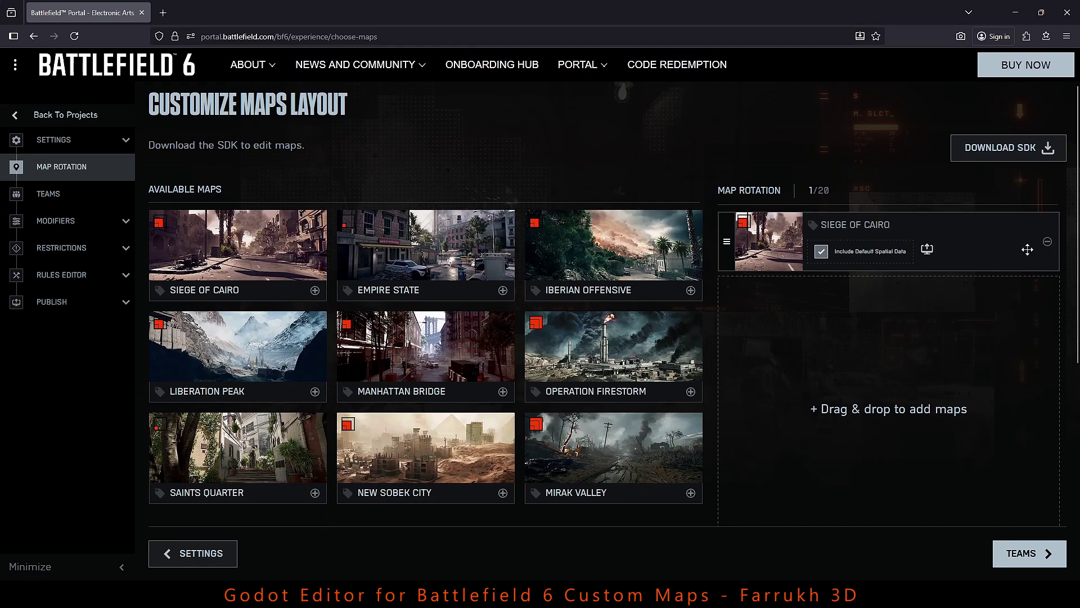
click(1047, 243)
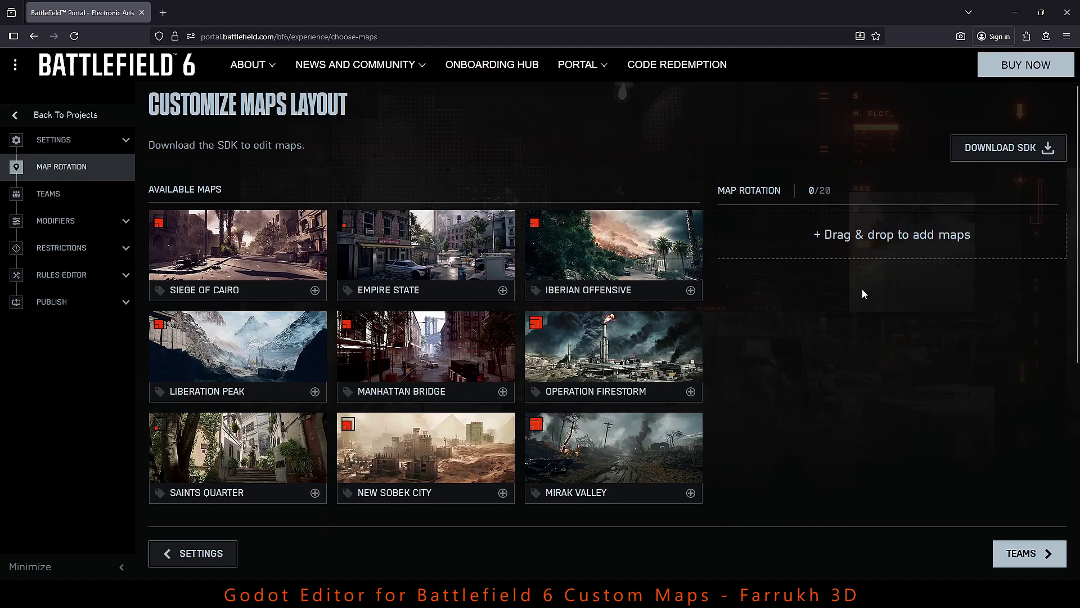
drag(403, 461, 877, 255)
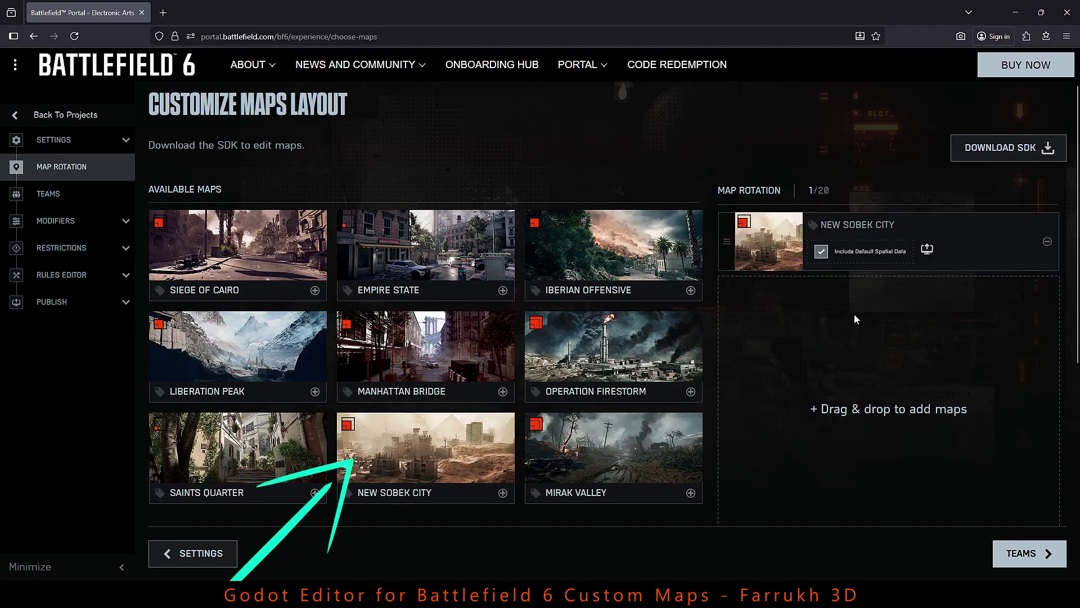
Exclude the default spatial data for New Sobek City and upload MP_NewMap.spatial.json from the export levels folder instead
click(822, 252)
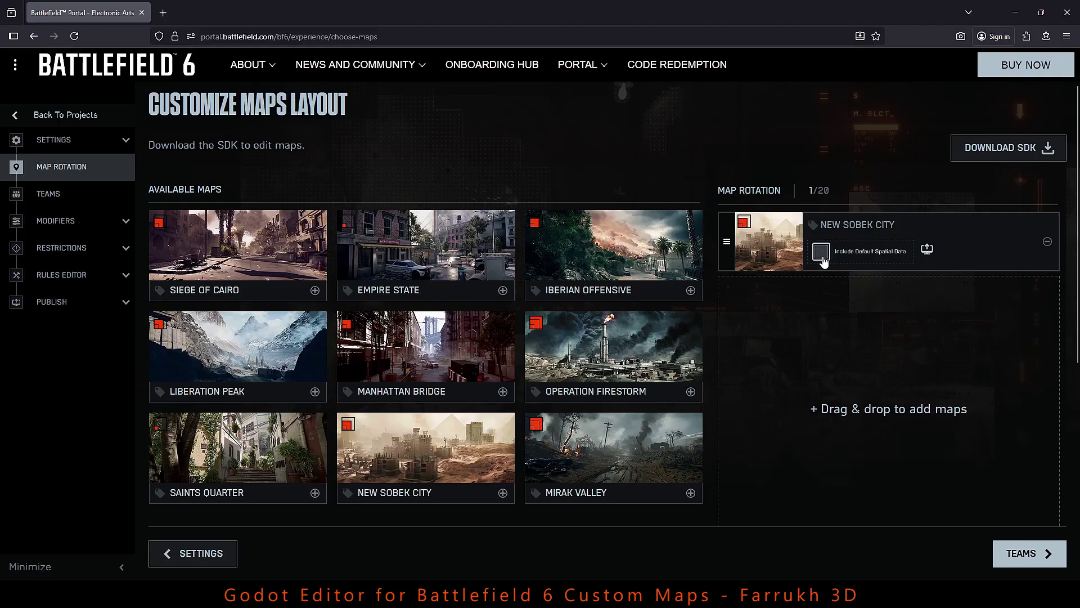
click(928, 251)
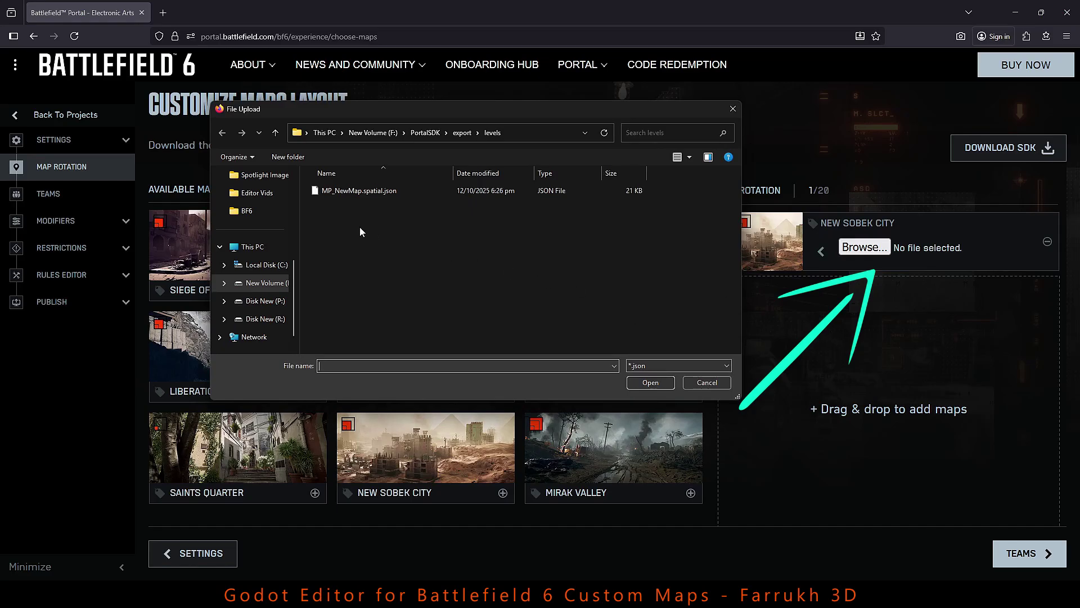
double_click(339, 192)
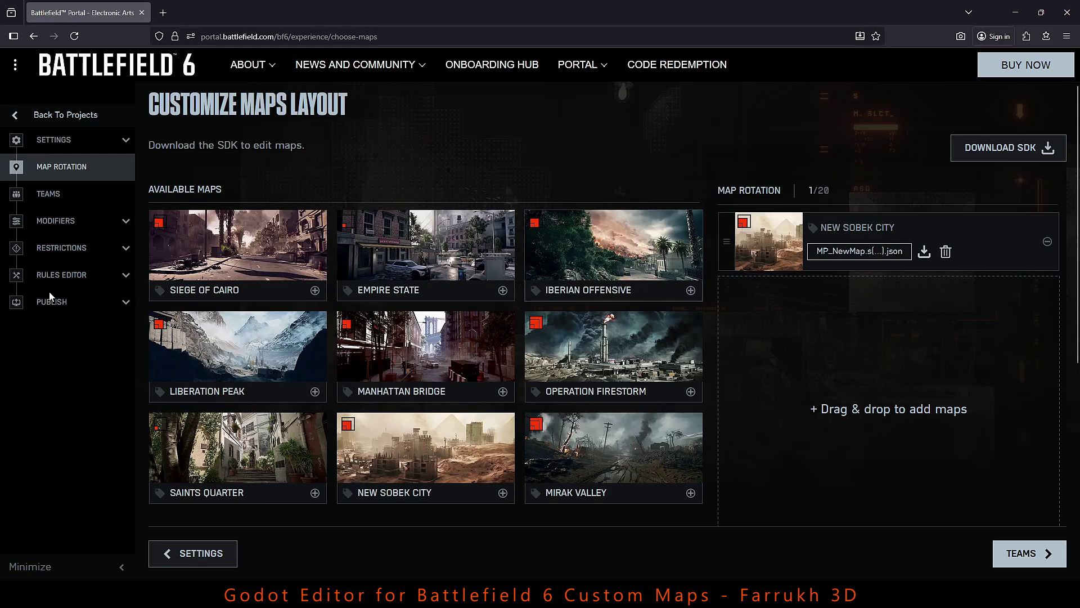
Set the bot spawn type to Static in the team settings
click(82, 196)
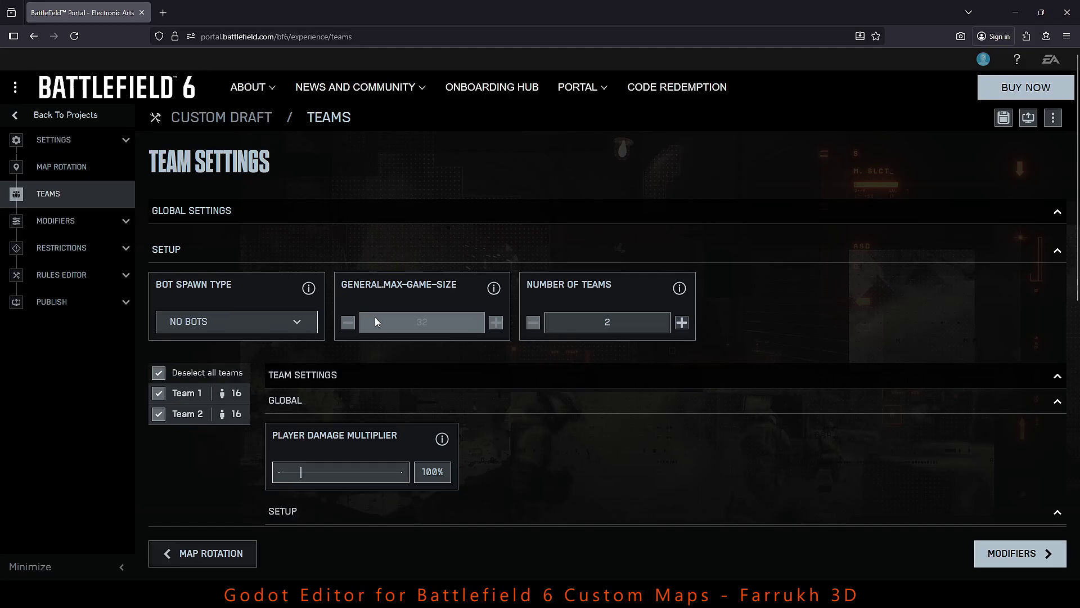
scroll(338, 281, down, 1)
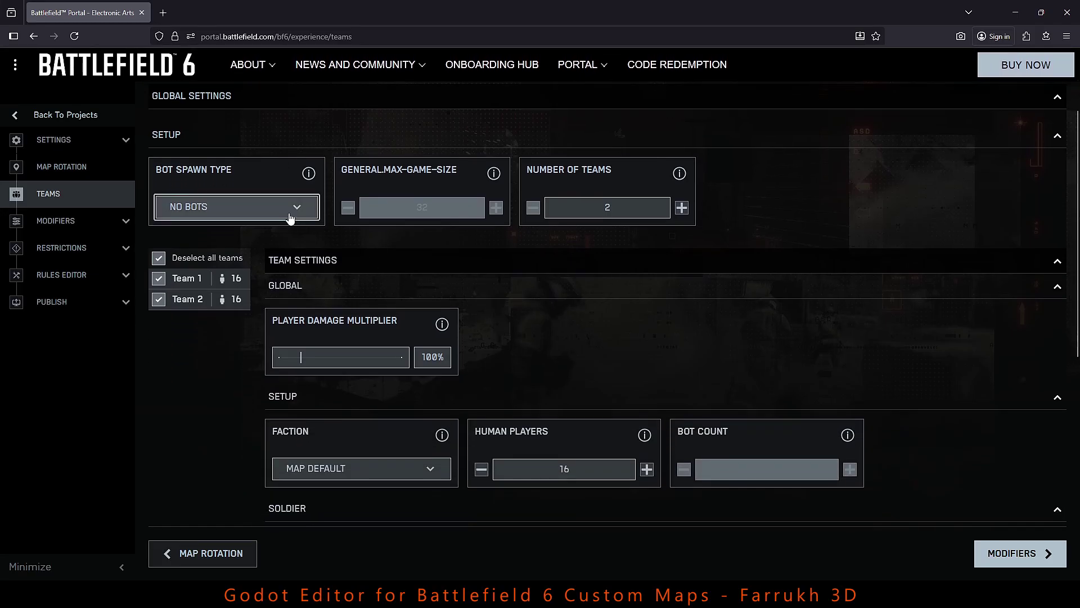
click(290, 214)
click(251, 286)
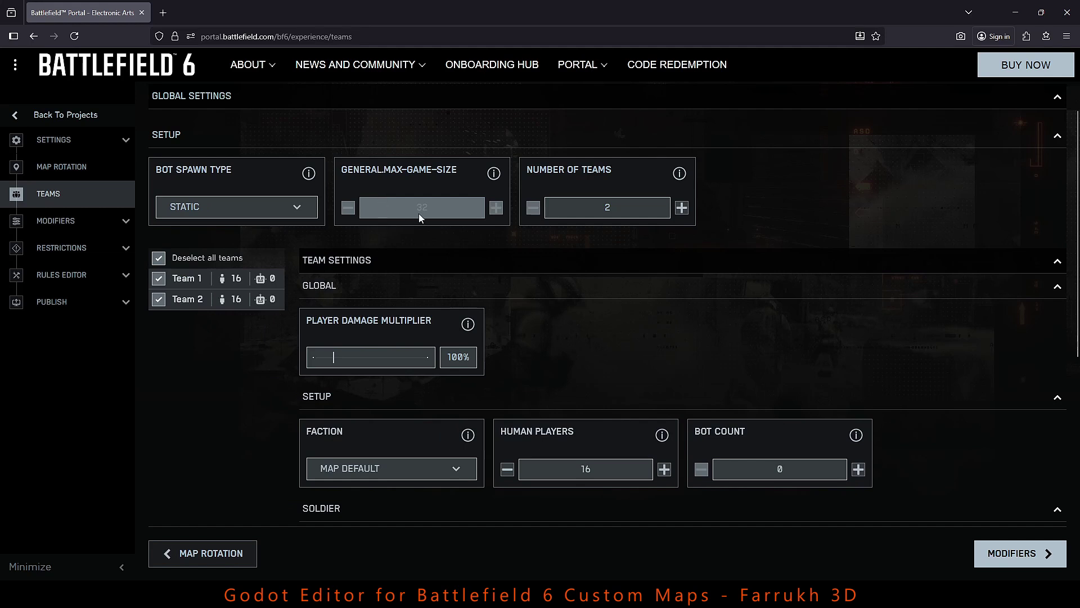
Set both teams to 2 human players and a bot count of 2
double_click(594, 476)
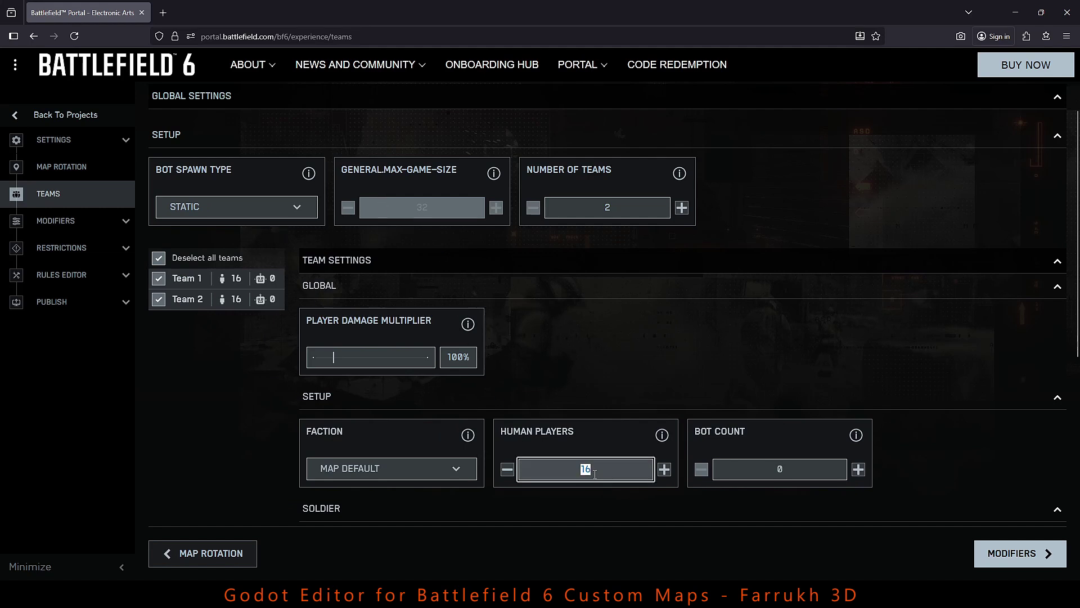
text(2)
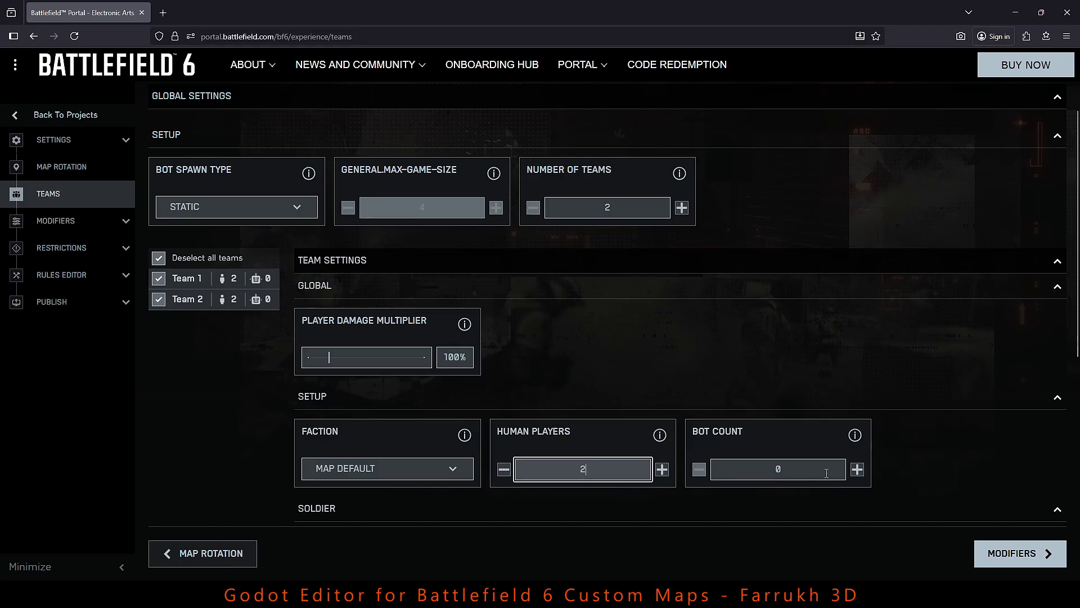
click(857, 470)
click(857, 470)
scroll(528, 295, down, 5)
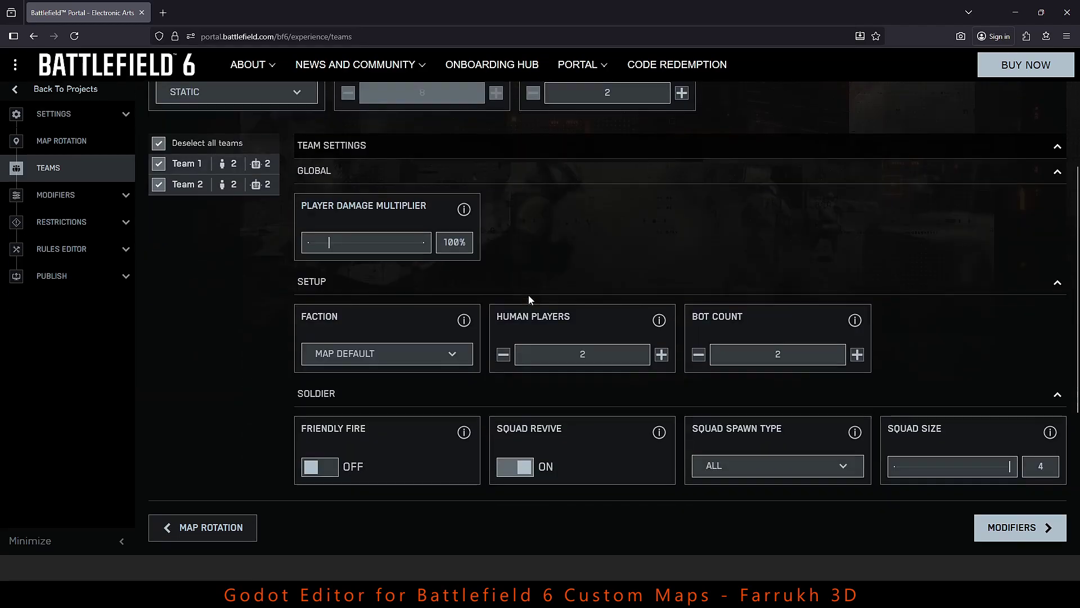
scroll(332, 384, up, 5)
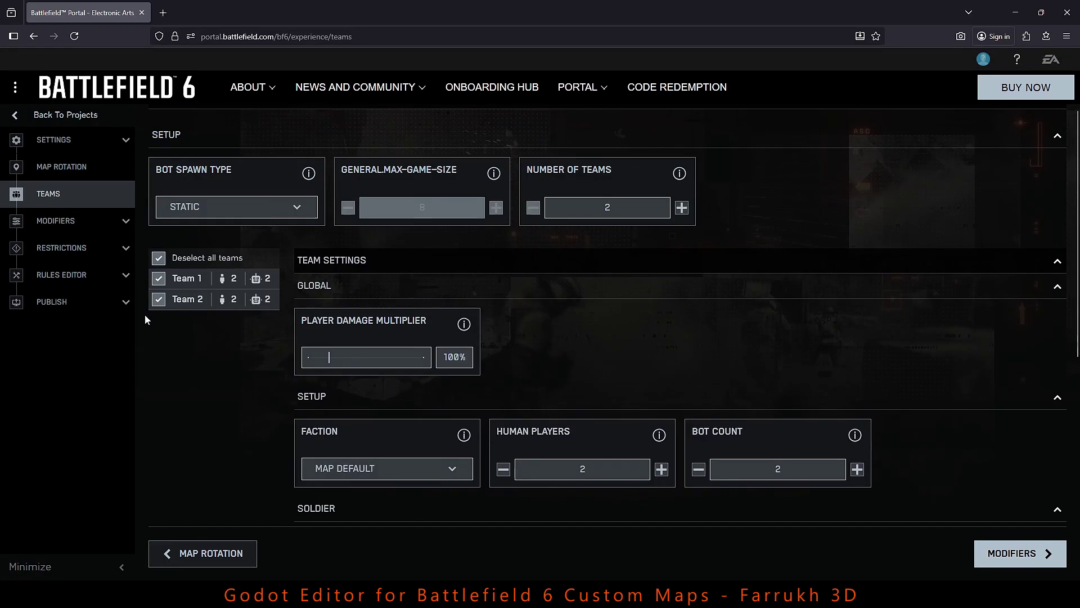
Look over the gameplay modifiers and the class restrictions of the experience
click(89, 222)
click(126, 222)
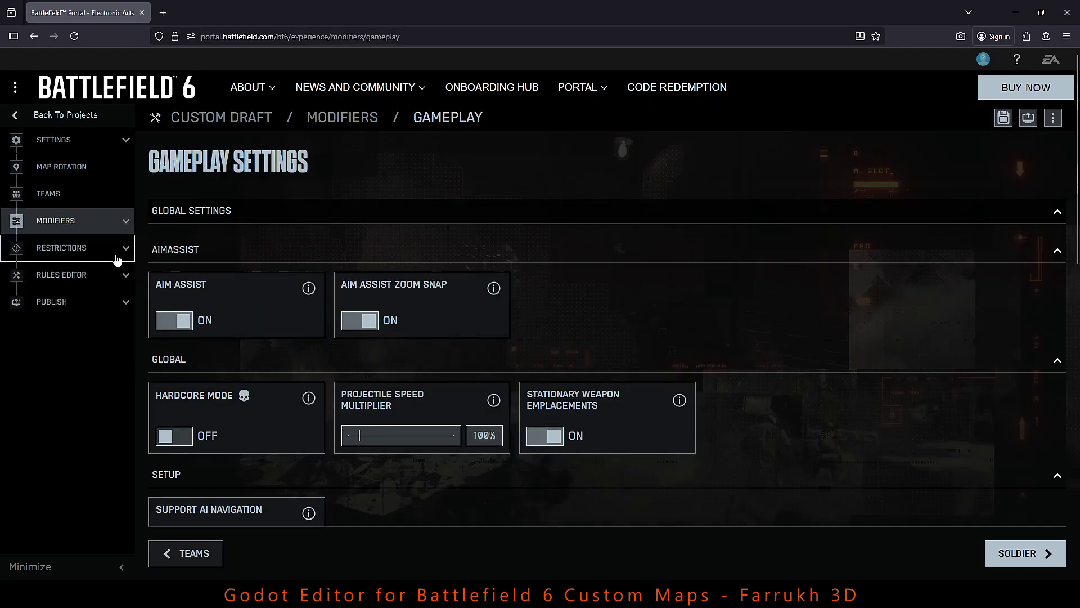
click(112, 249)
click(125, 251)
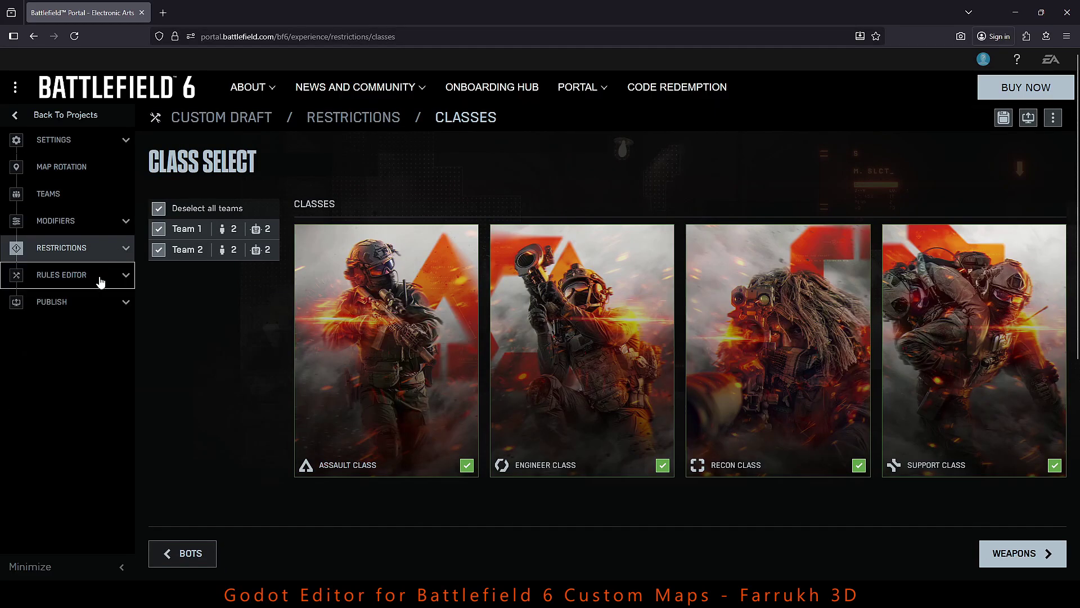
In the first publishing step, name the experience "My New Map BF6" and describe it as "Hello, I am making a new map :)"
click(100, 304)
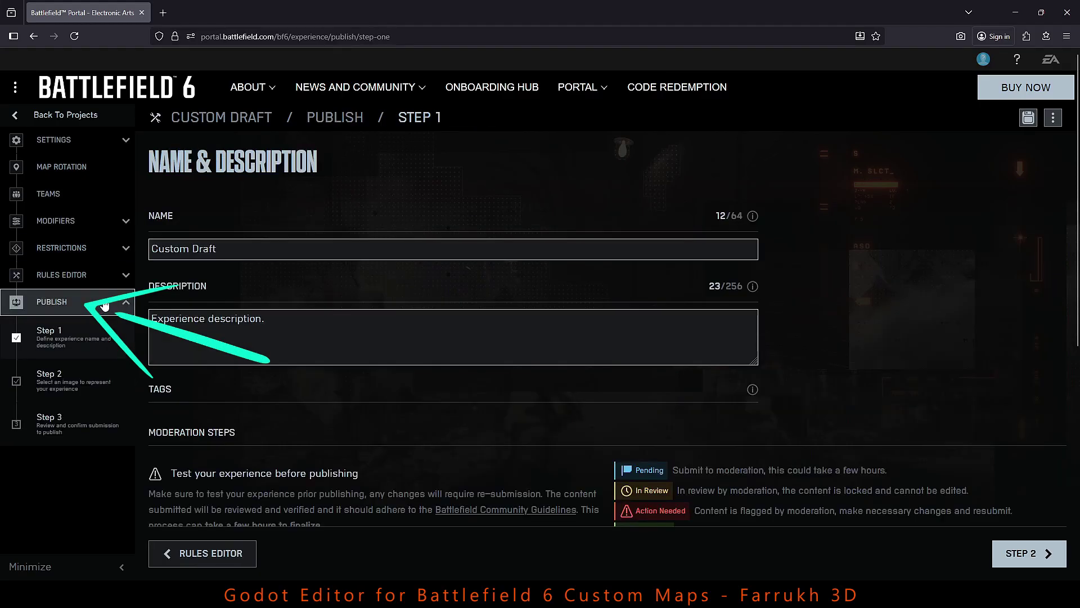
triple_click(227, 252)
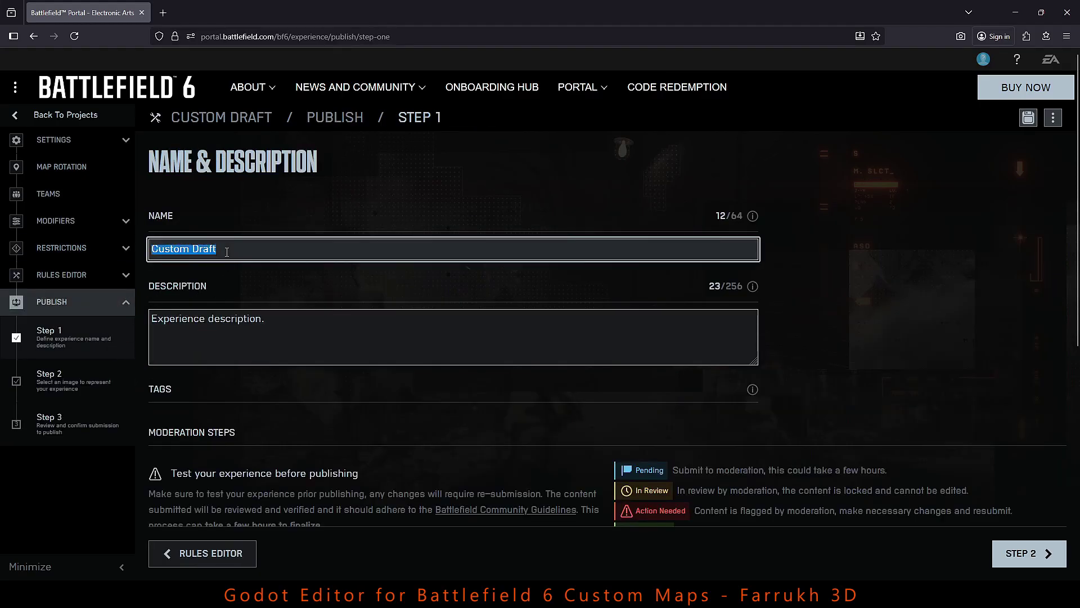
text(M)
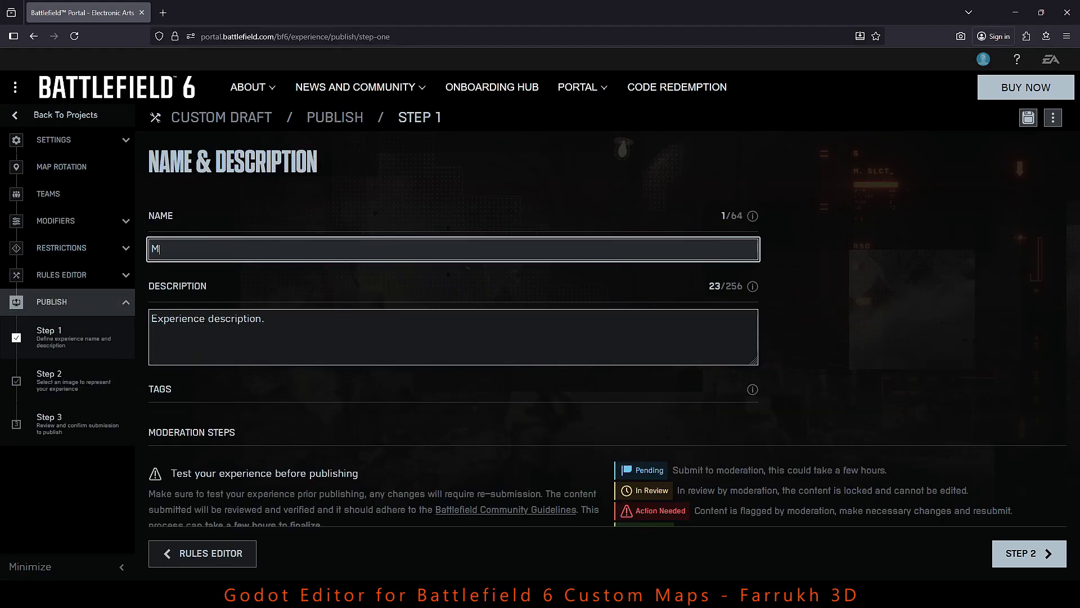
text(y New Map BF6)
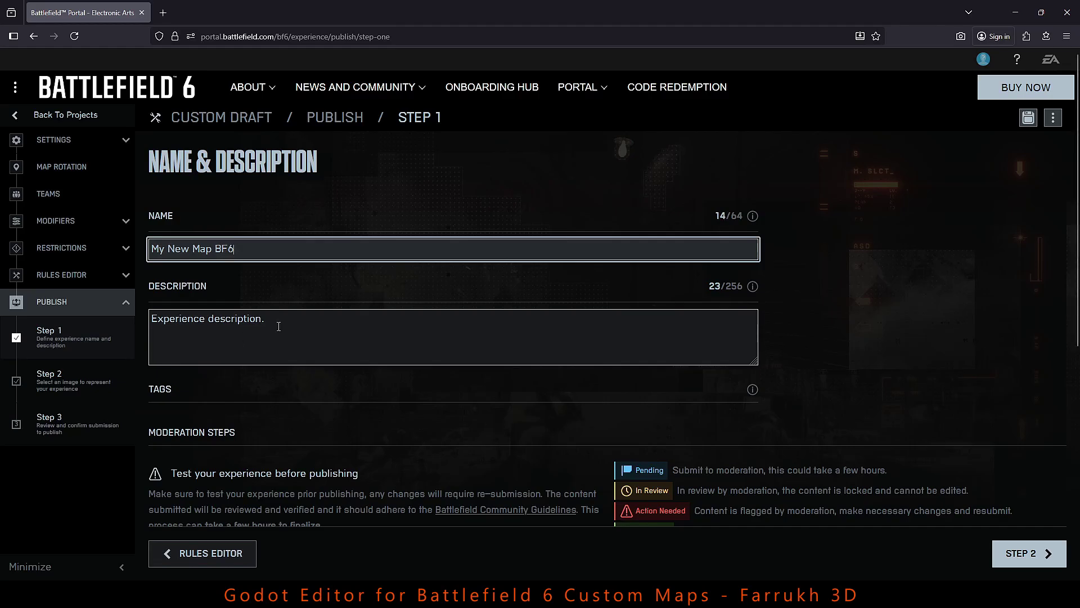
click(280, 325)
key(ctrl+a)
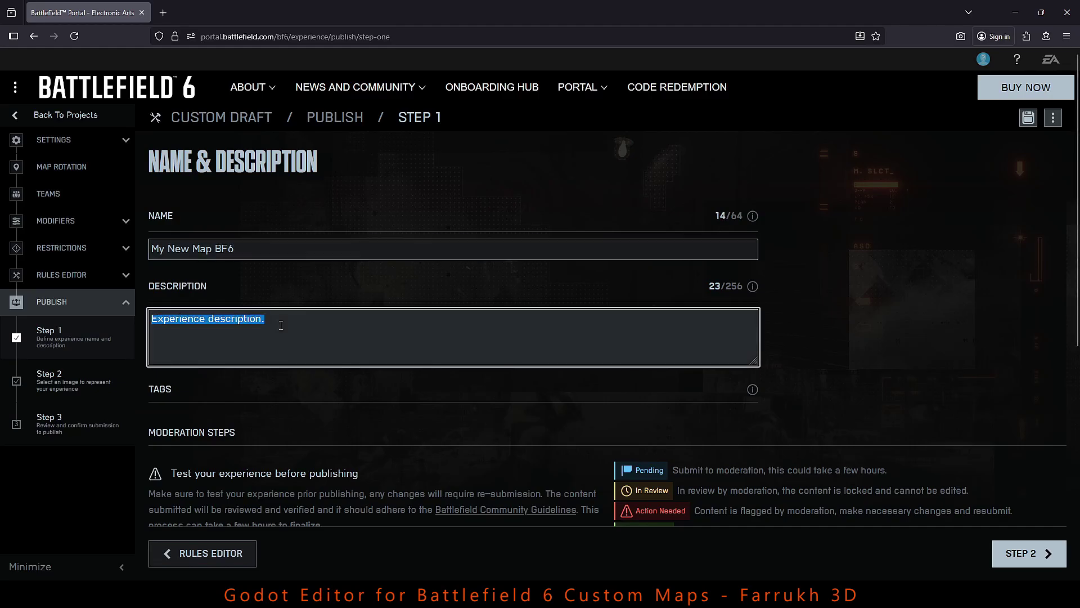
text(Hel)
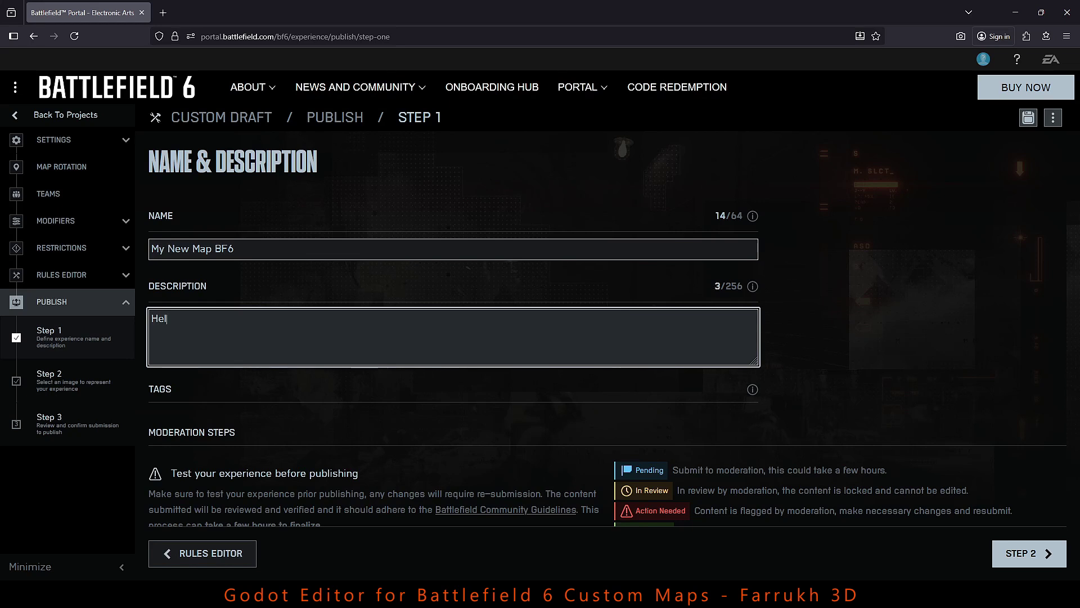
text(lo, I am making a new map :))
scroll(282, 325, down, 2)
scroll(284, 349, up, 1)
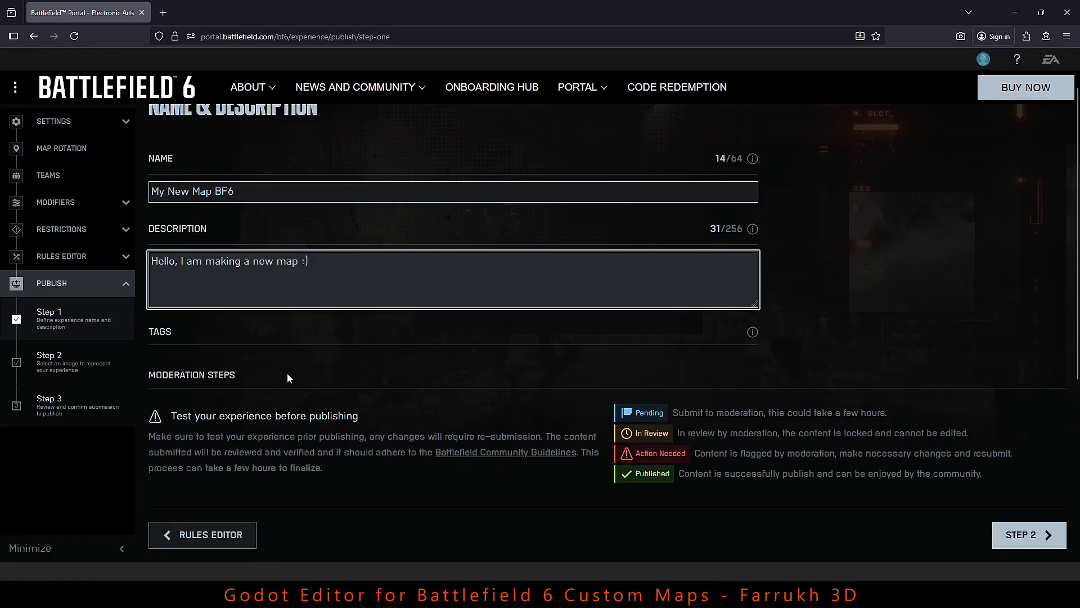
Save the draft as a new experience
scroll(778, 350, up, 1)
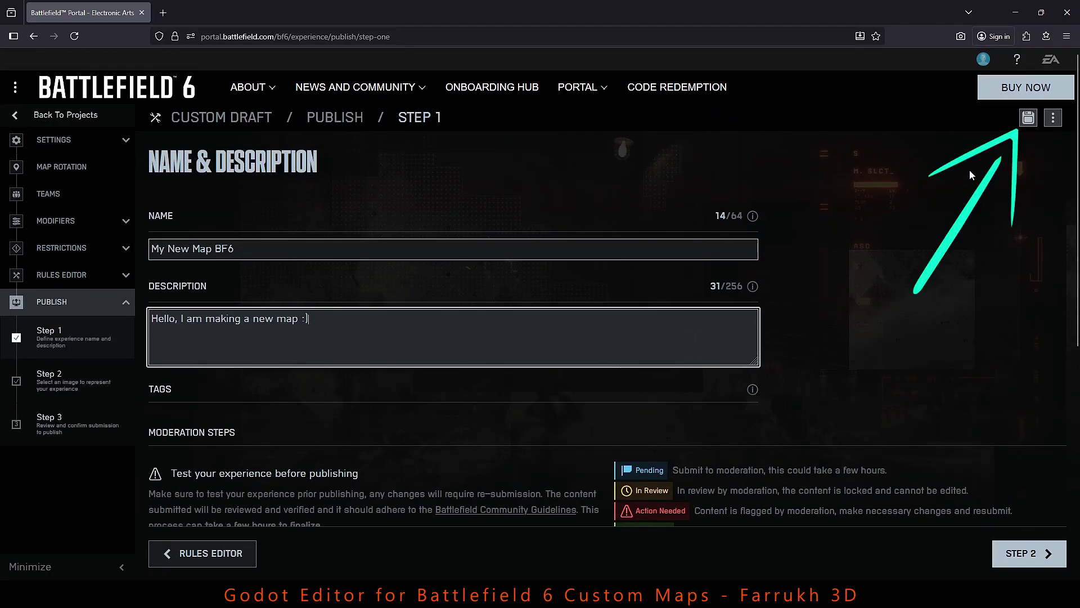
click(1028, 118)
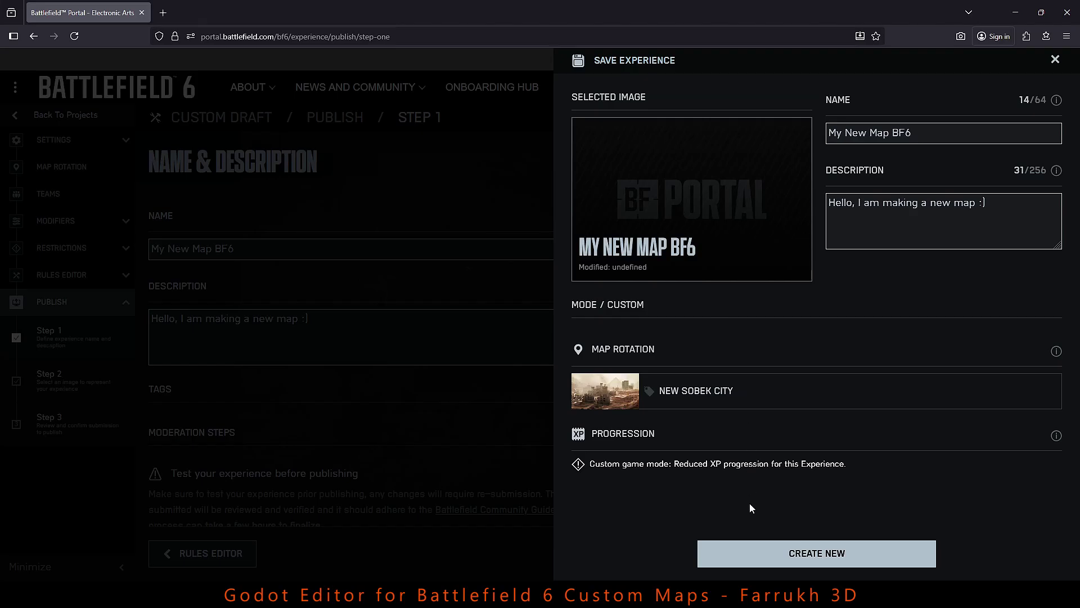
click(776, 560)
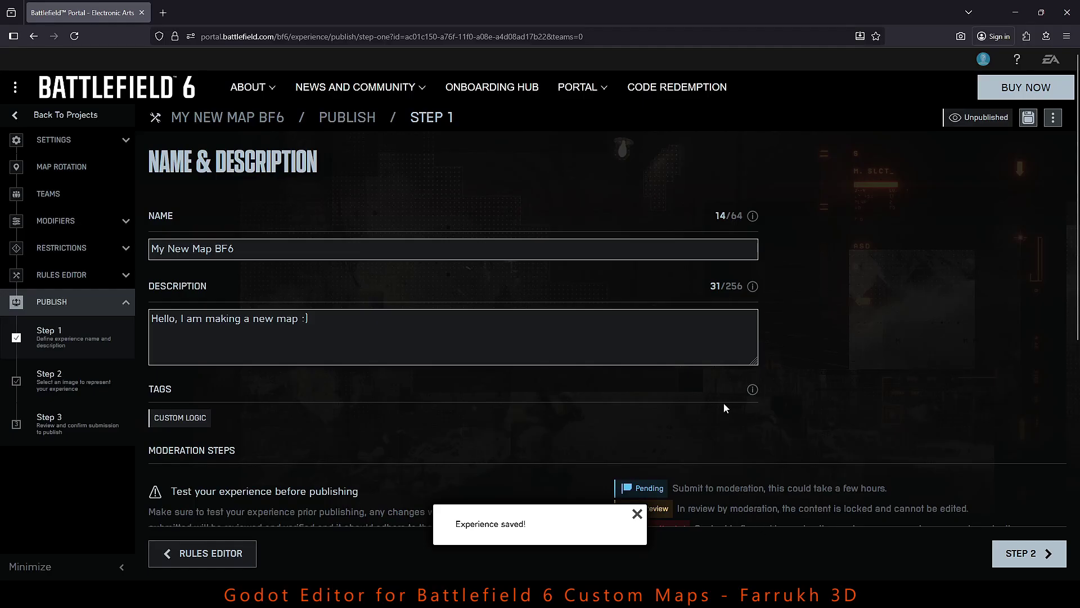
In the second publishing step, choose the mountain valley image with the silhouetted vehicle gunner as the experience image
click(83, 387)
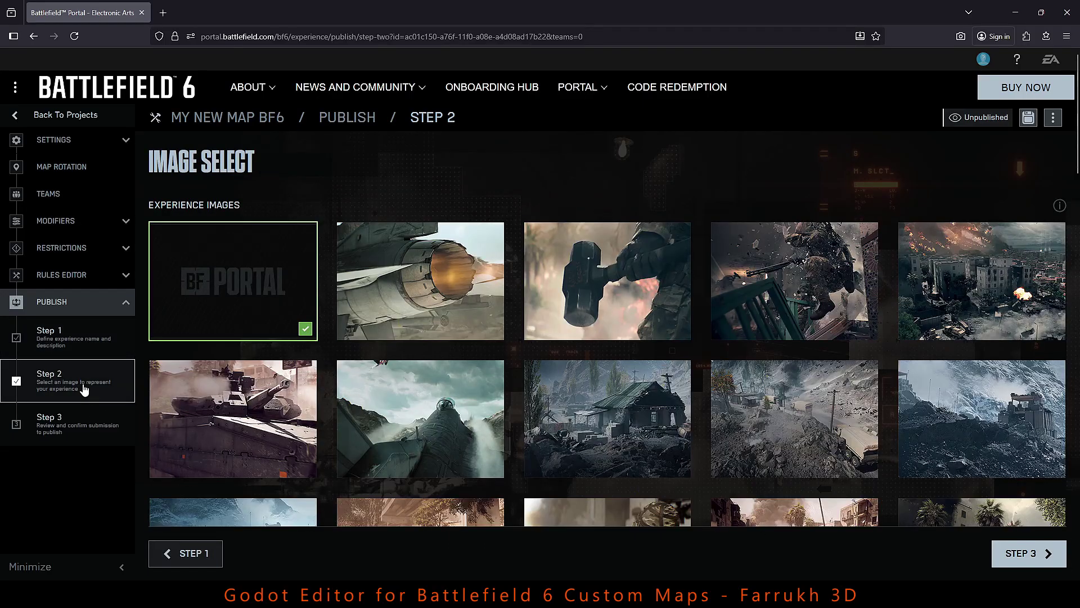
scroll(445, 288, down, 5)
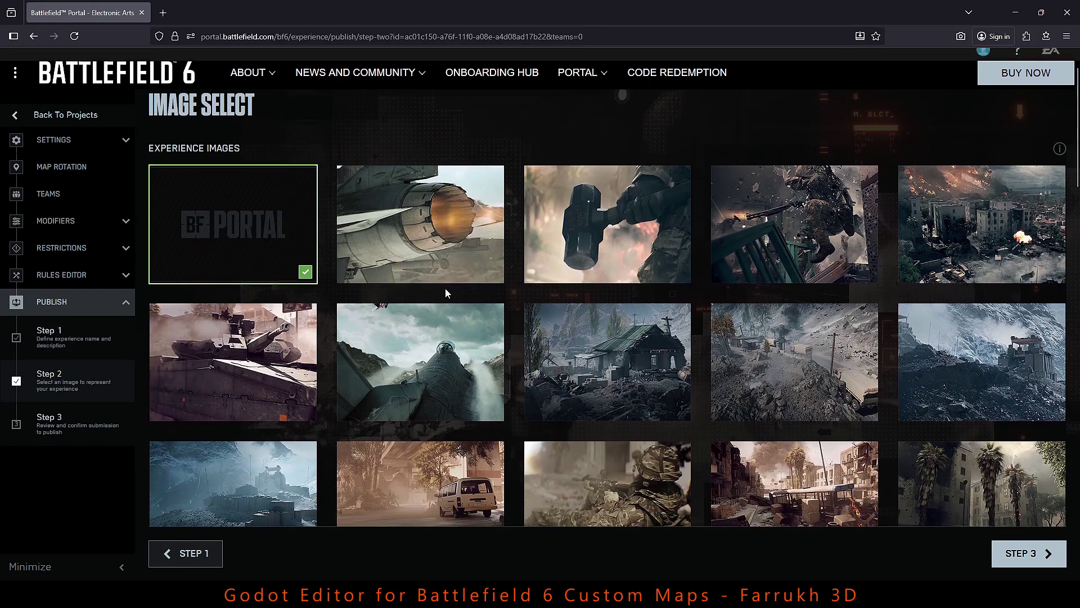
scroll(652, 287, down, 15)
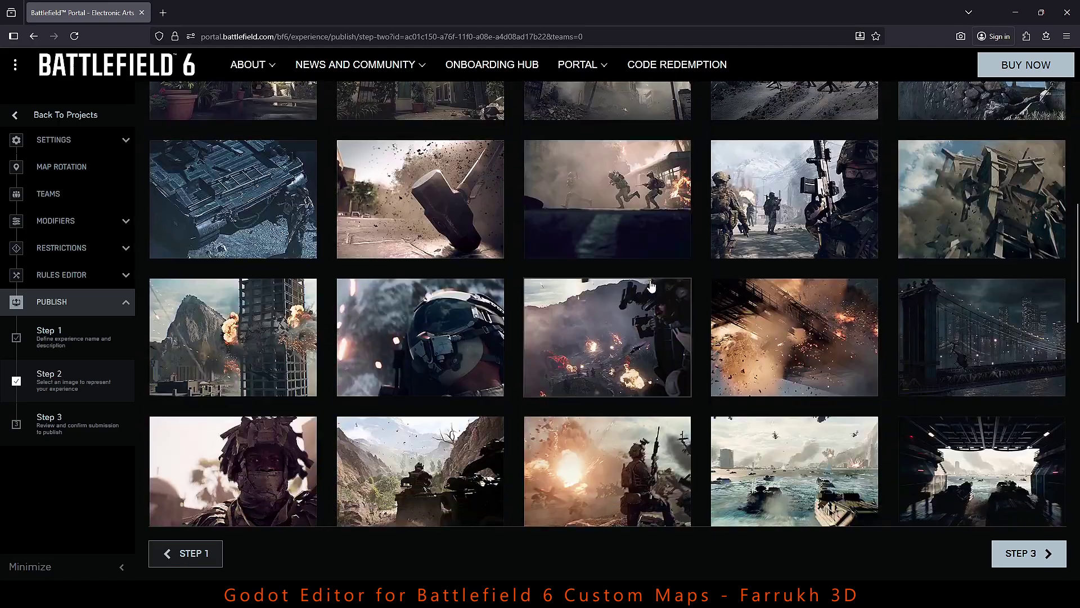
scroll(675, 288, down, 2)
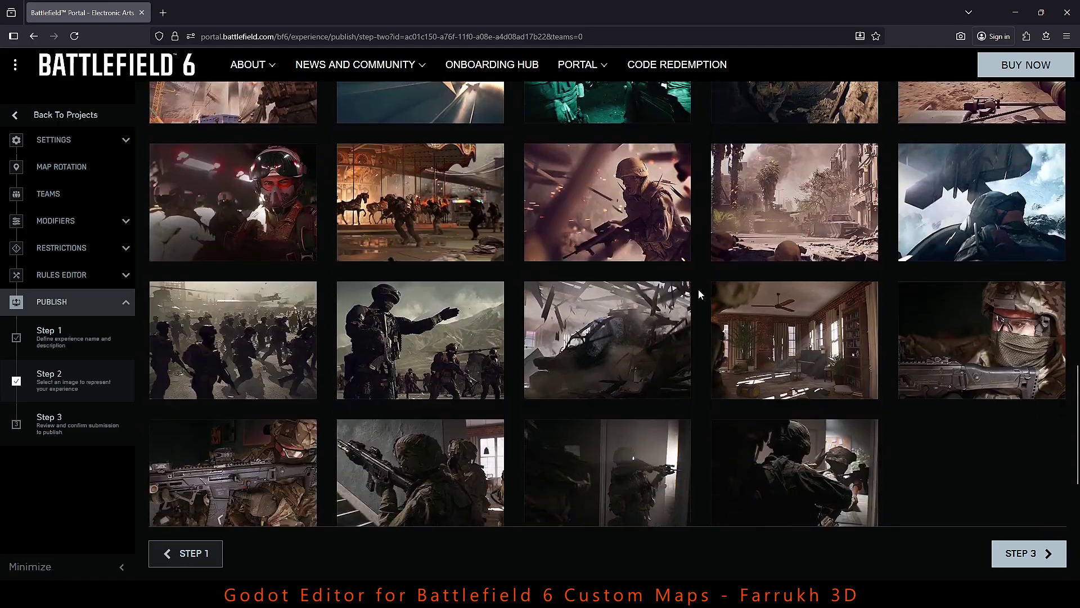
scroll(698, 289, up, 4)
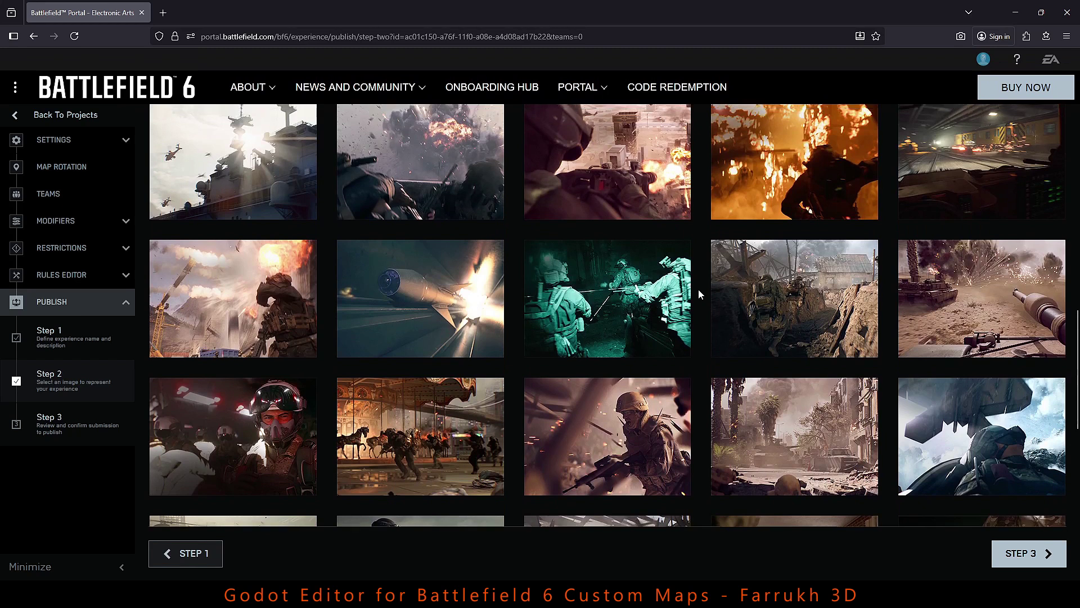
scroll(699, 292, up, 5)
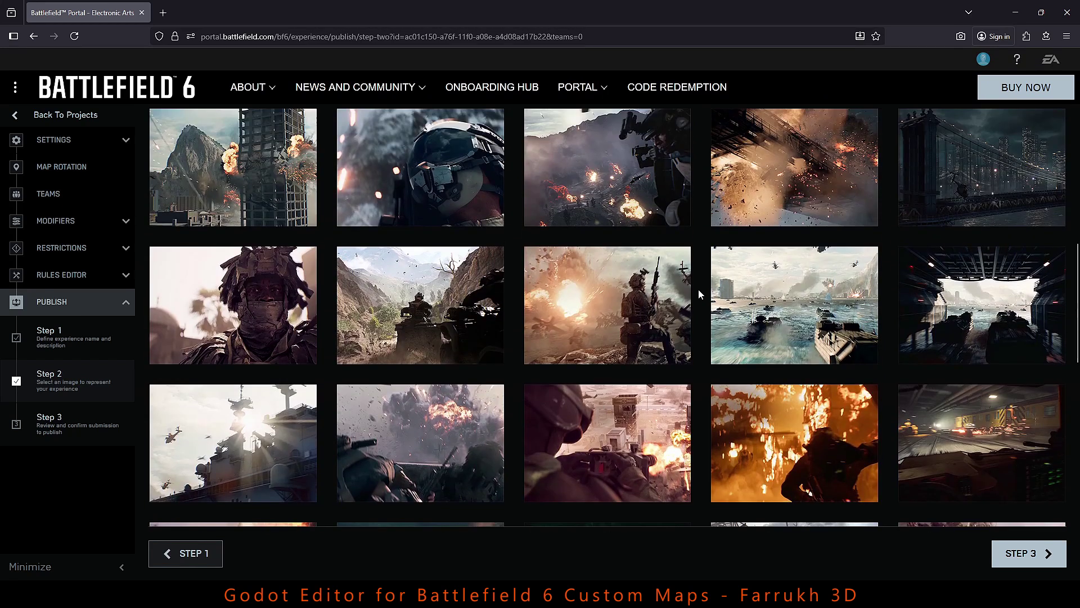
click(443, 318)
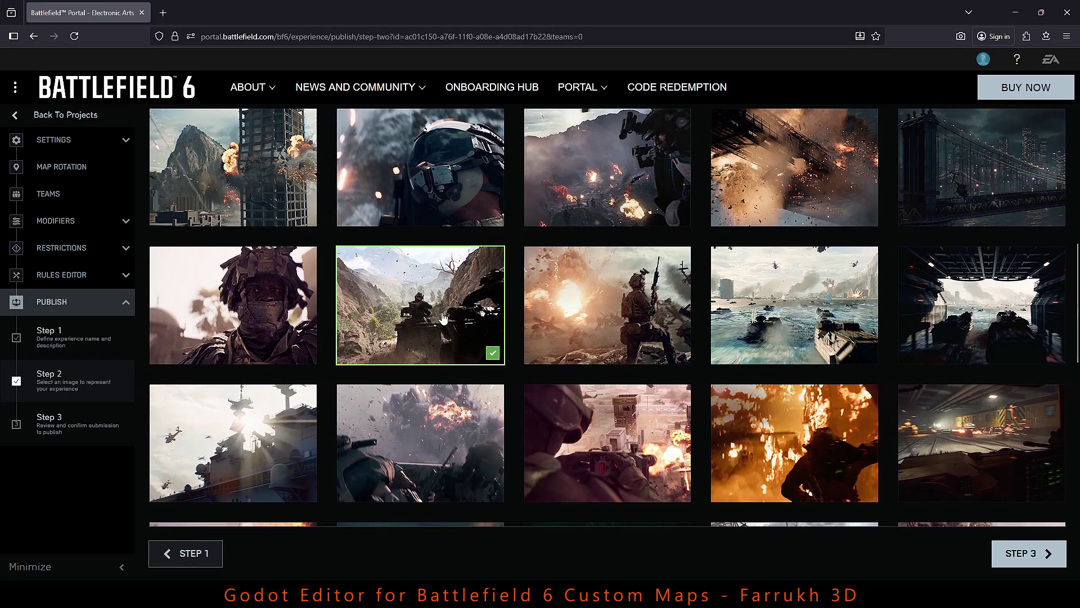
Save the experience with the newly selected image
scroll(475, 460, up, 2)
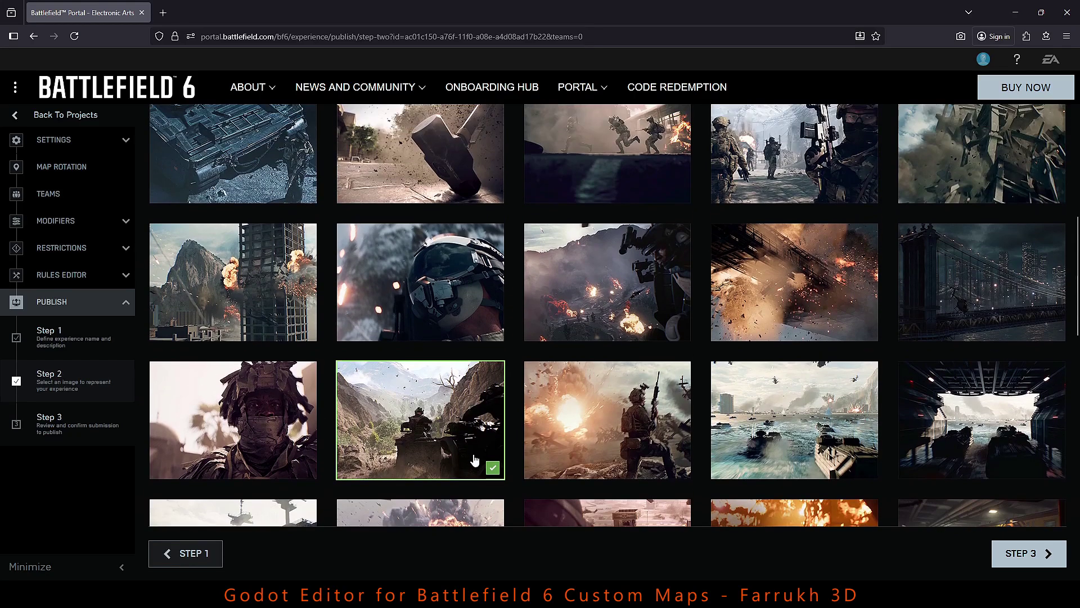
scroll(475, 460, up, 10)
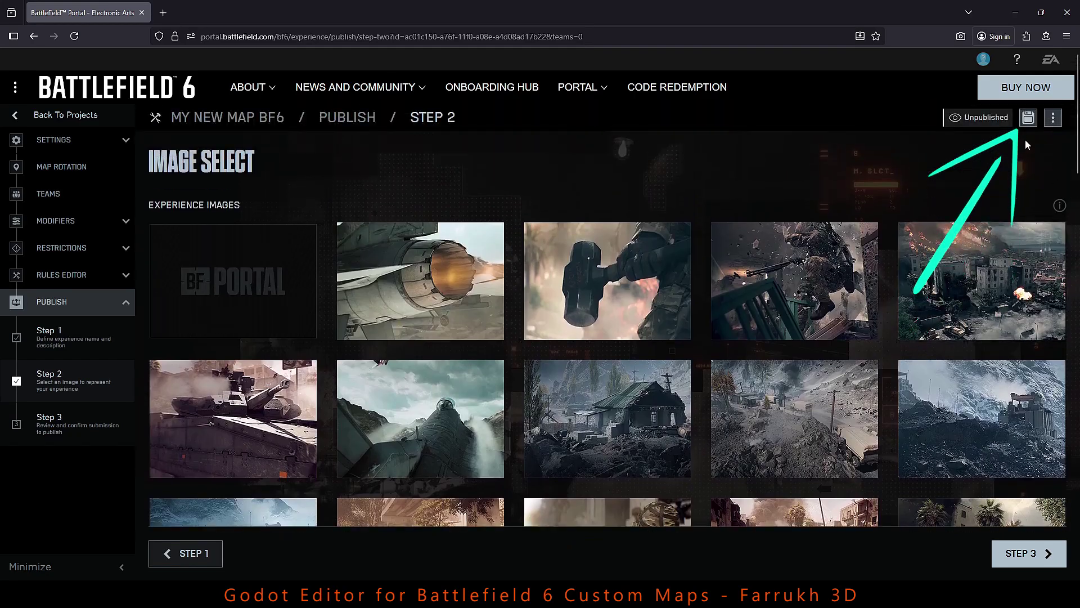
click(1028, 118)
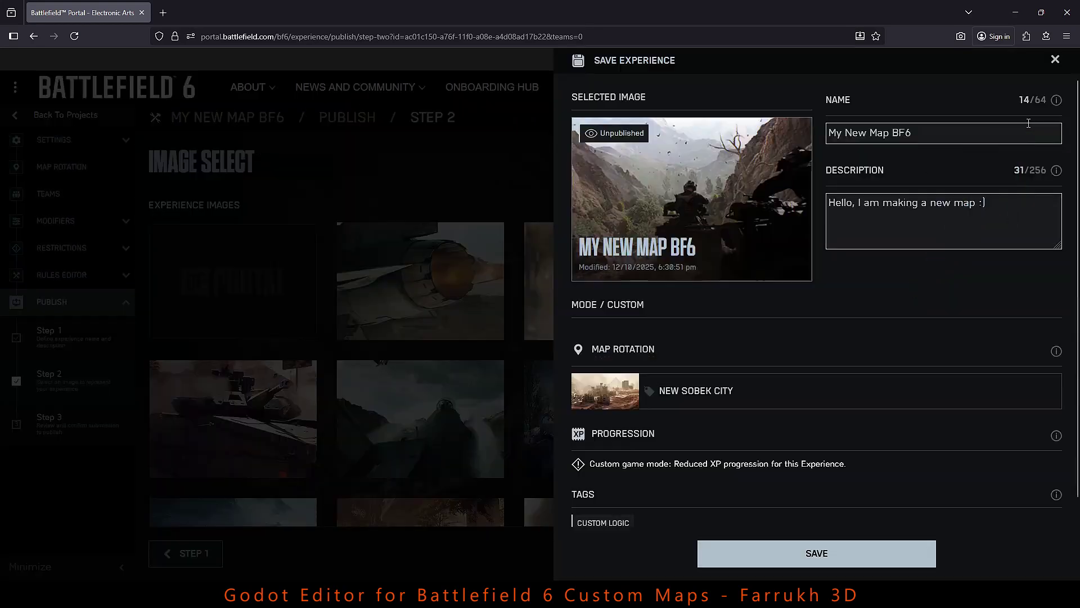
click(794, 562)
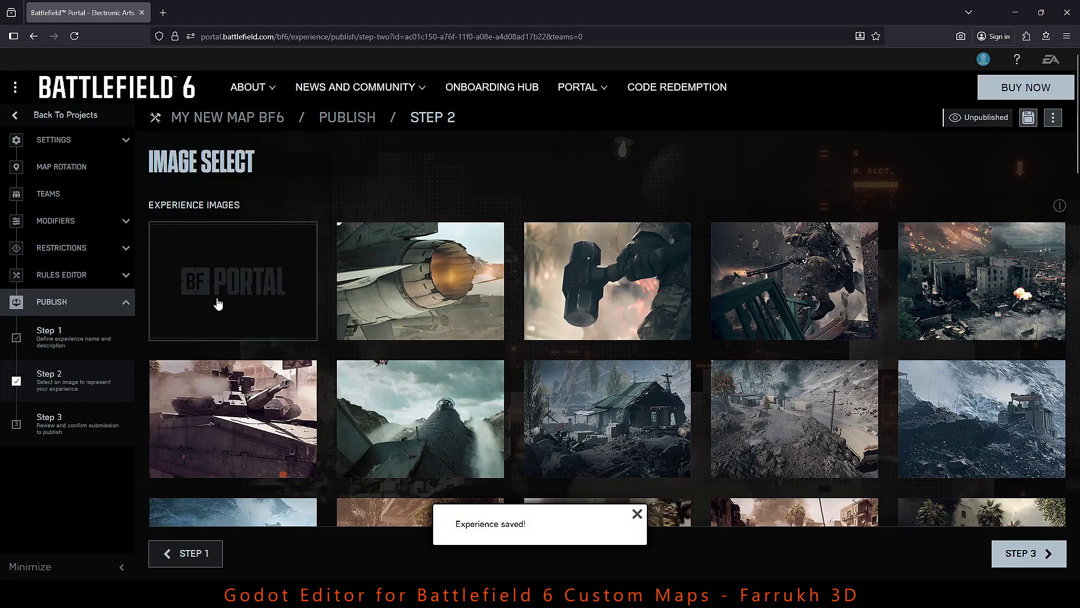
Review the third publishing step, return to the project list and check the available actions for My New Map BF6
click(72, 426)
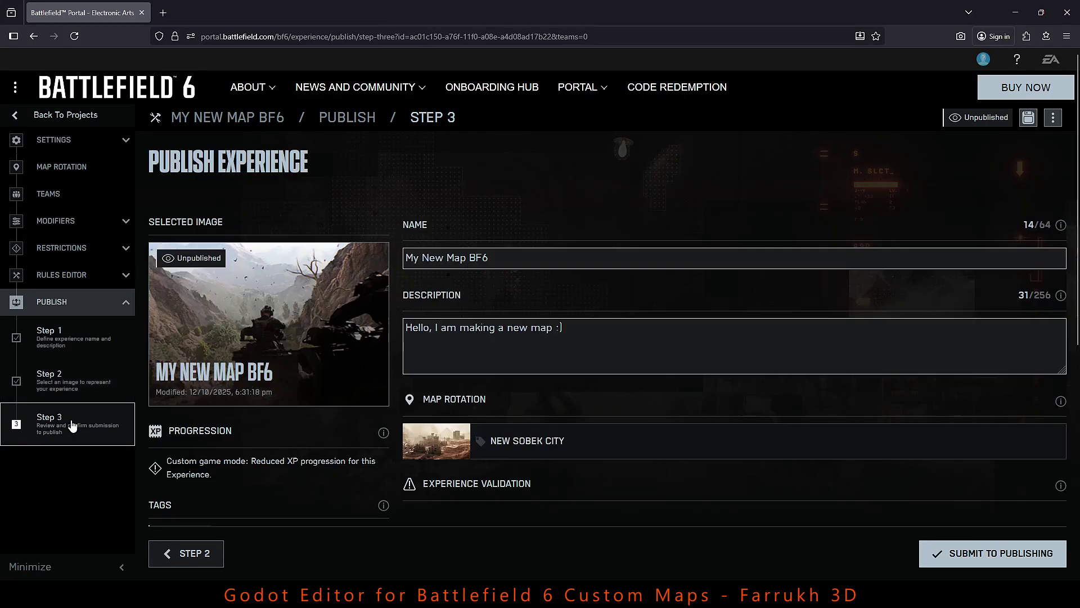
click(79, 117)
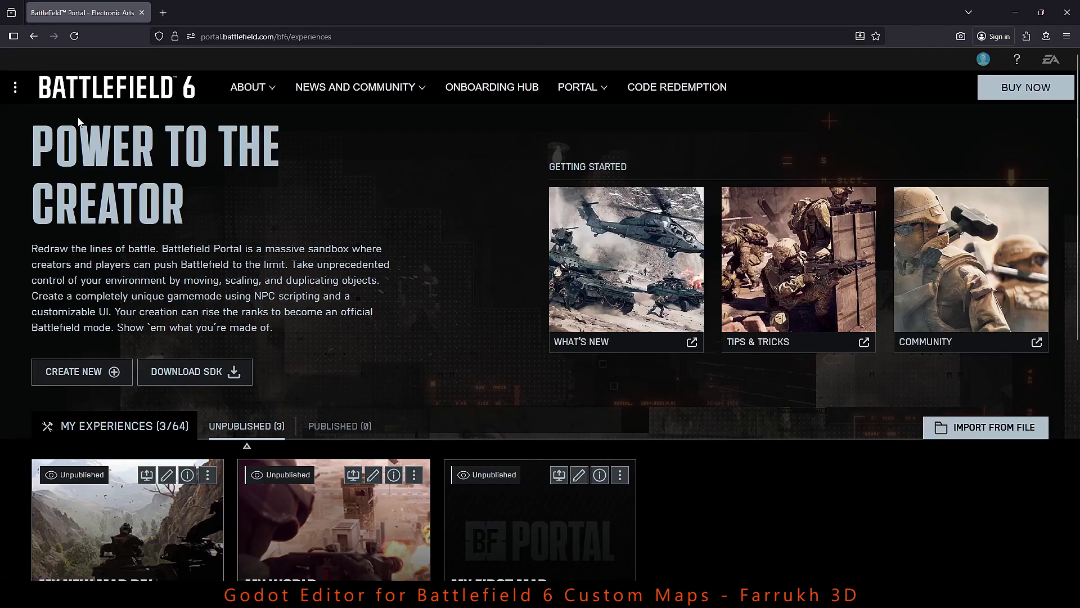
scroll(280, 280, down, 2)
scroll(280, 280, down, 1)
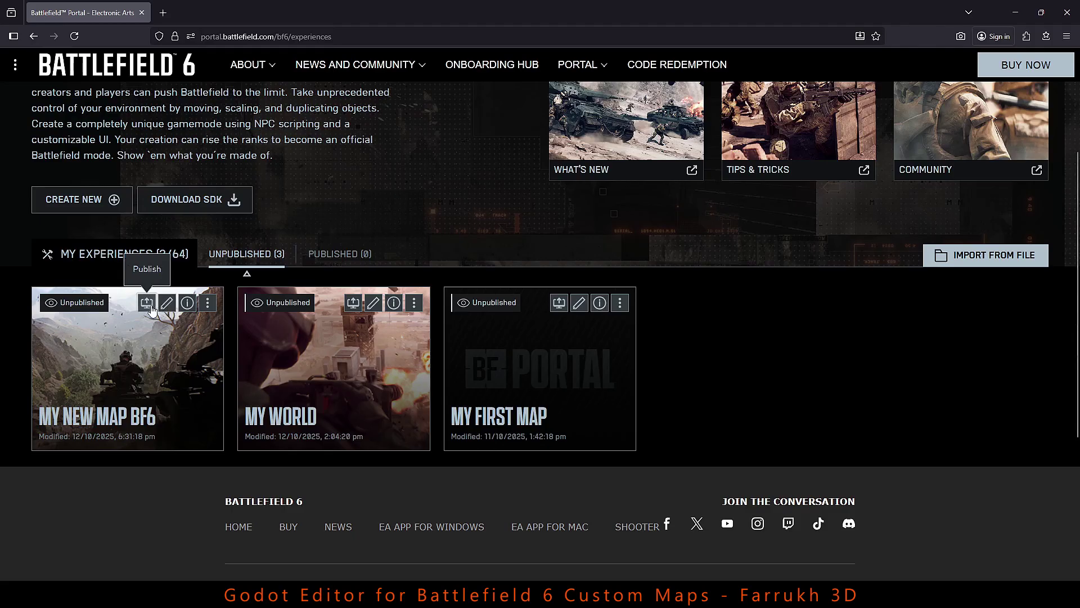
click(207, 304)
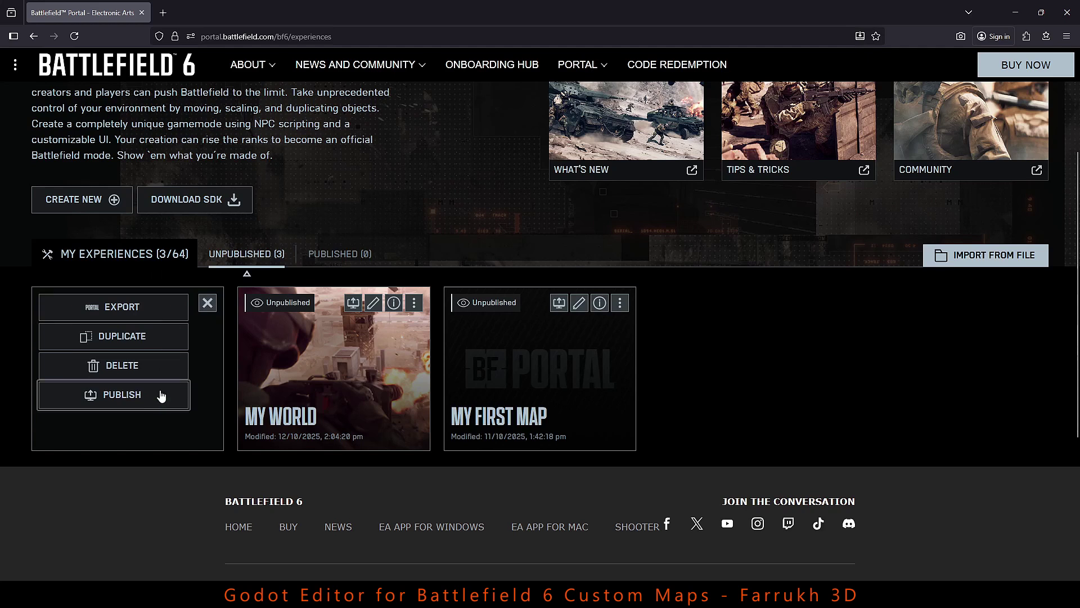
click(207, 304)
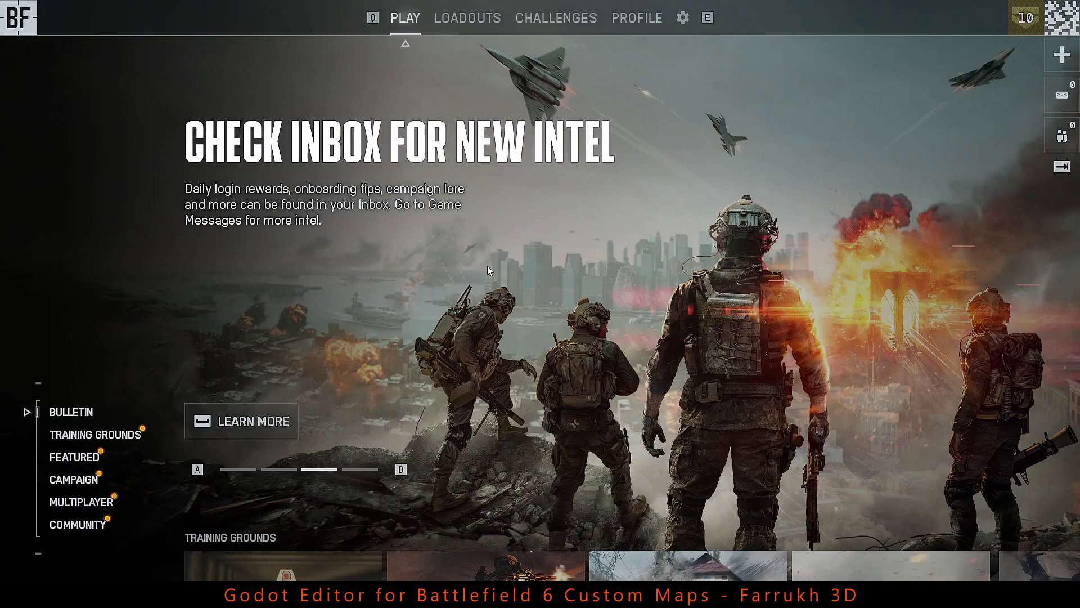
Switch to the Battlefield 6 game and open the hosting setup of My New Map BF6 from the player's own community experiences
click(83, 523)
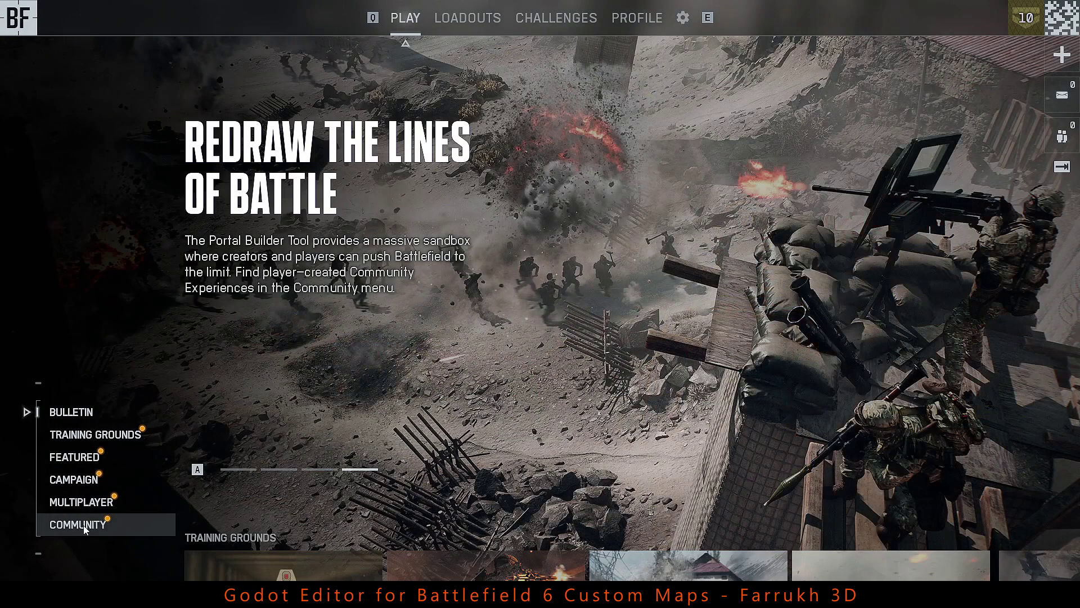
scroll(433, 488, down, 1)
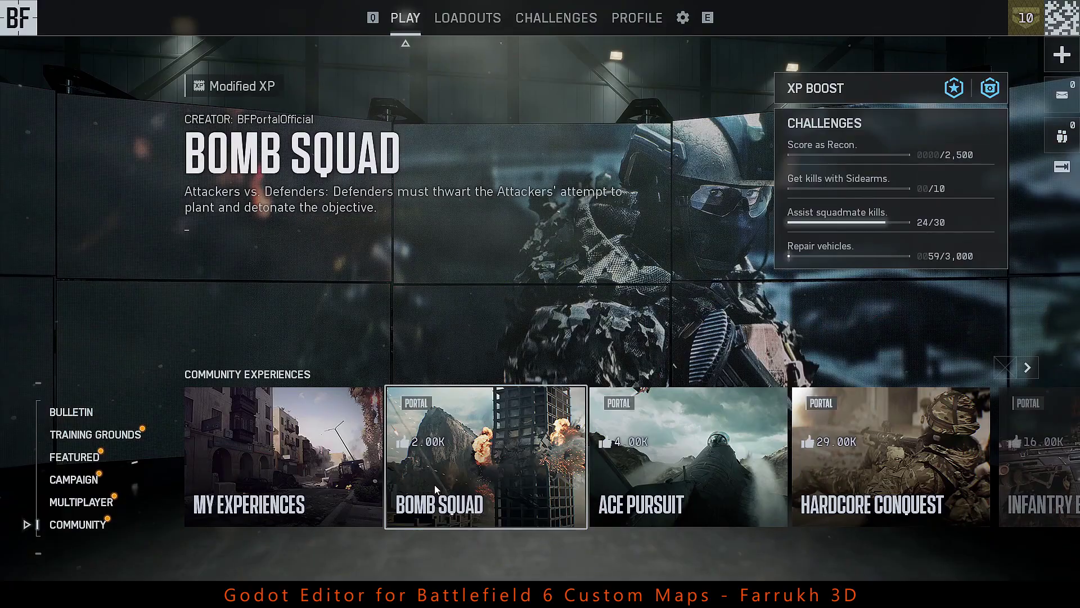
click(299, 466)
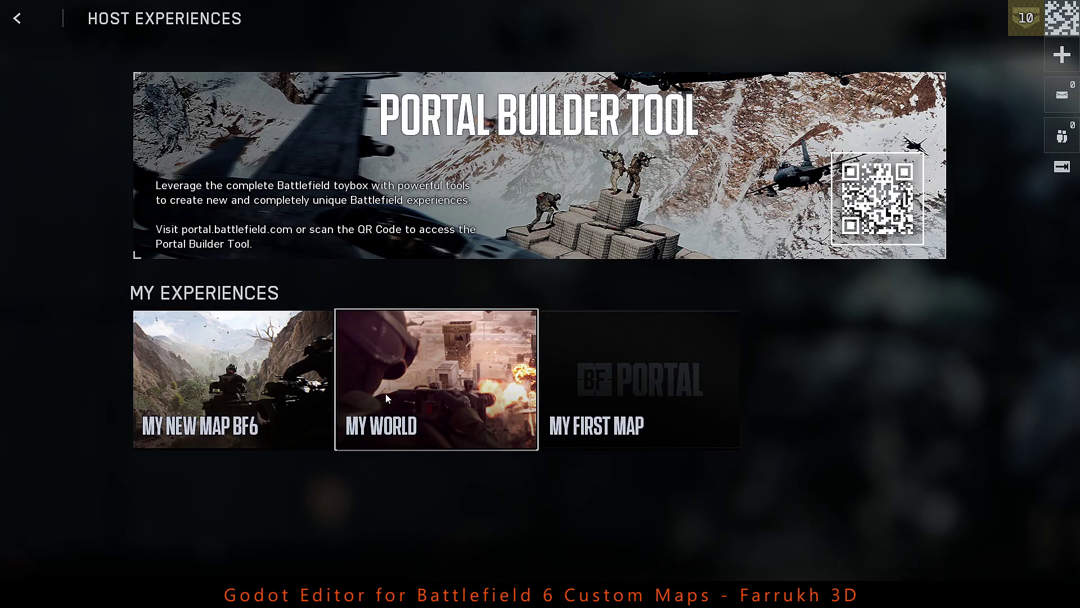
click(264, 389)
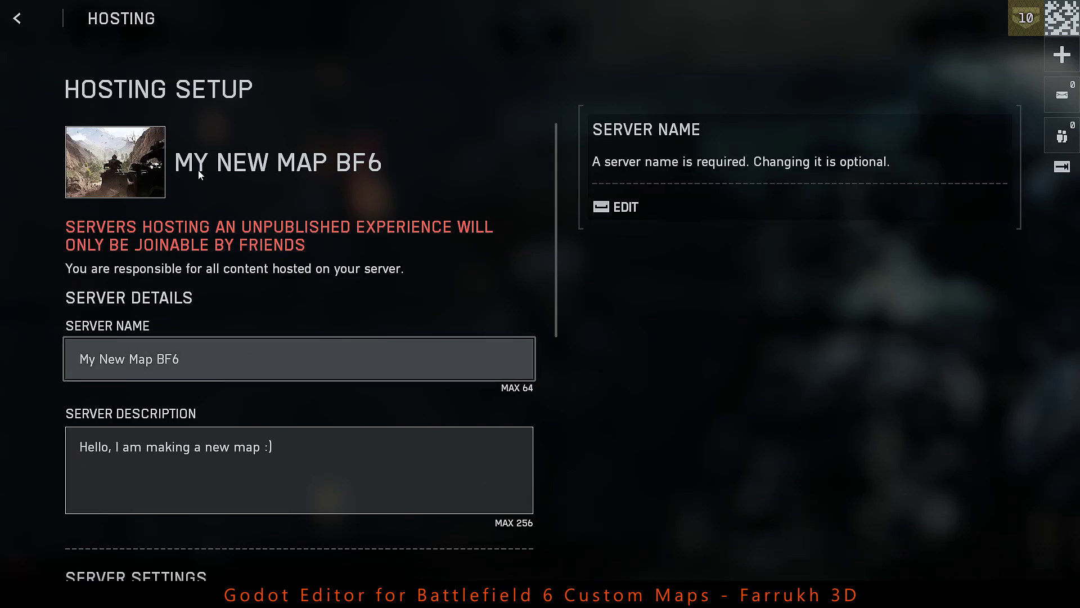
Review the server details and settings, keep the defaults and host My New Map BF6 locally
scroll(408, 185, down, 3)
scroll(401, 193, up, 1)
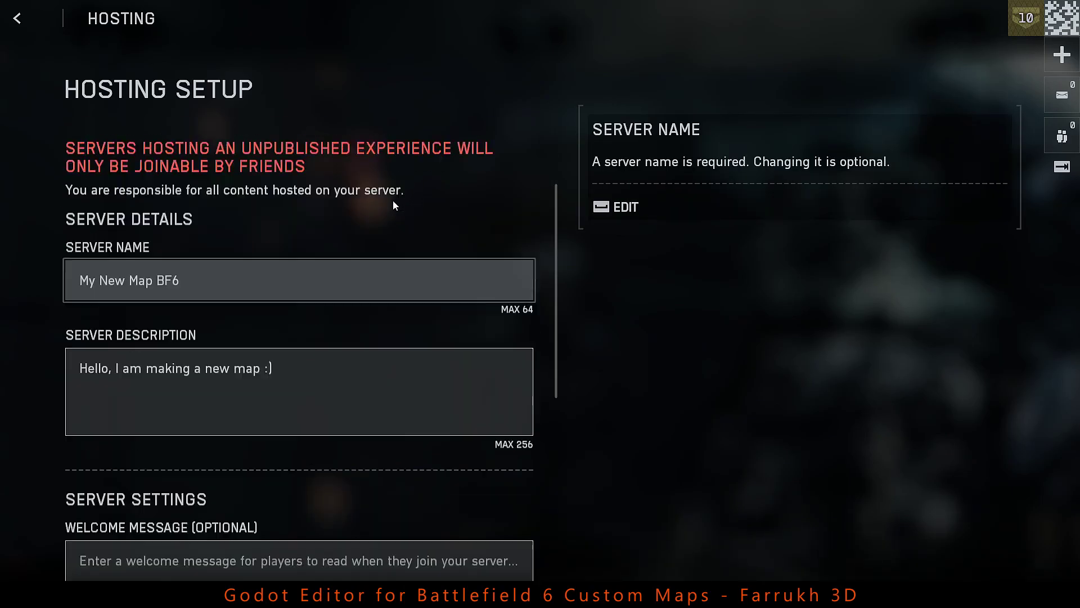
scroll(297, 264, down, 4)
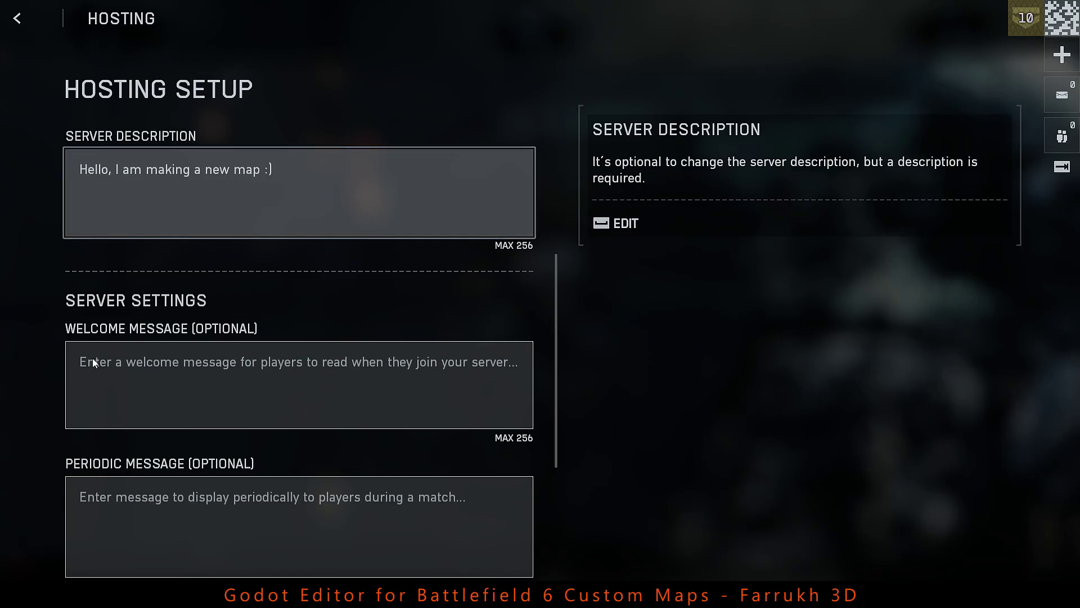
scroll(362, 360, down, 5)
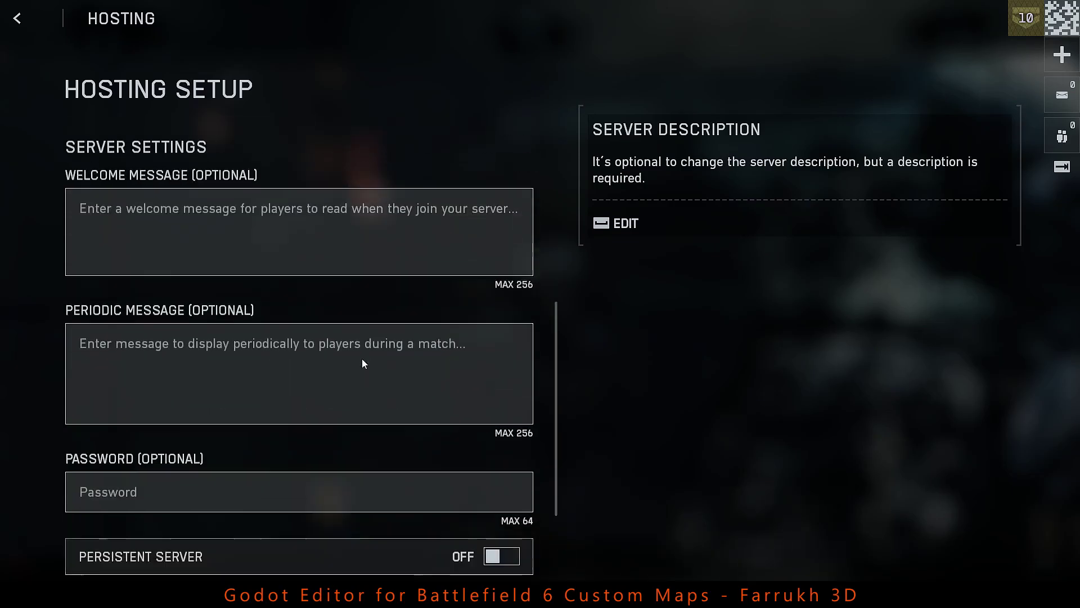
scroll(362, 364, down, 4)
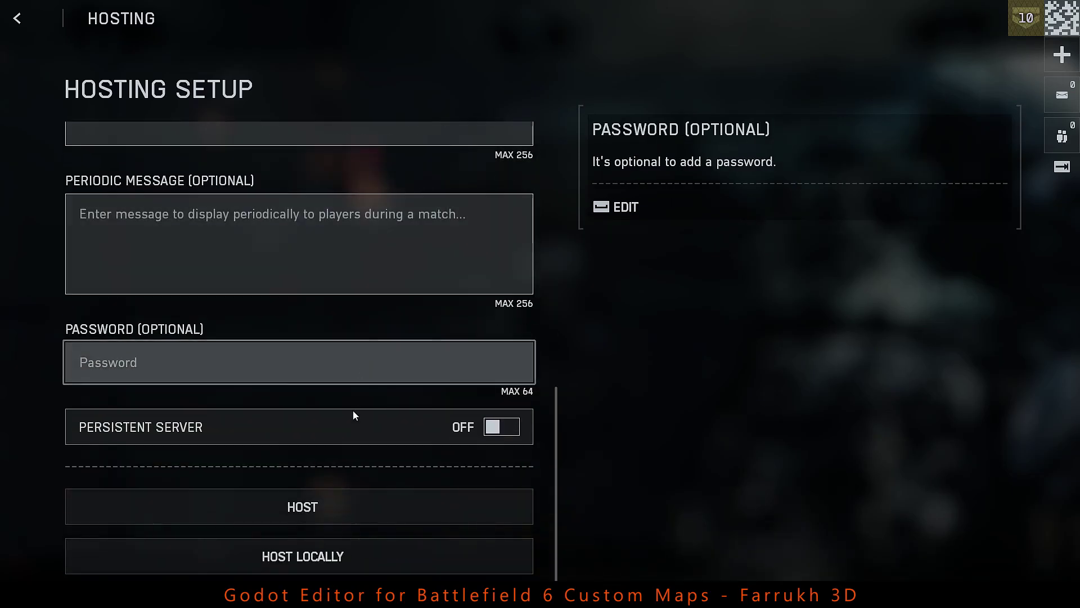
click(350, 559)
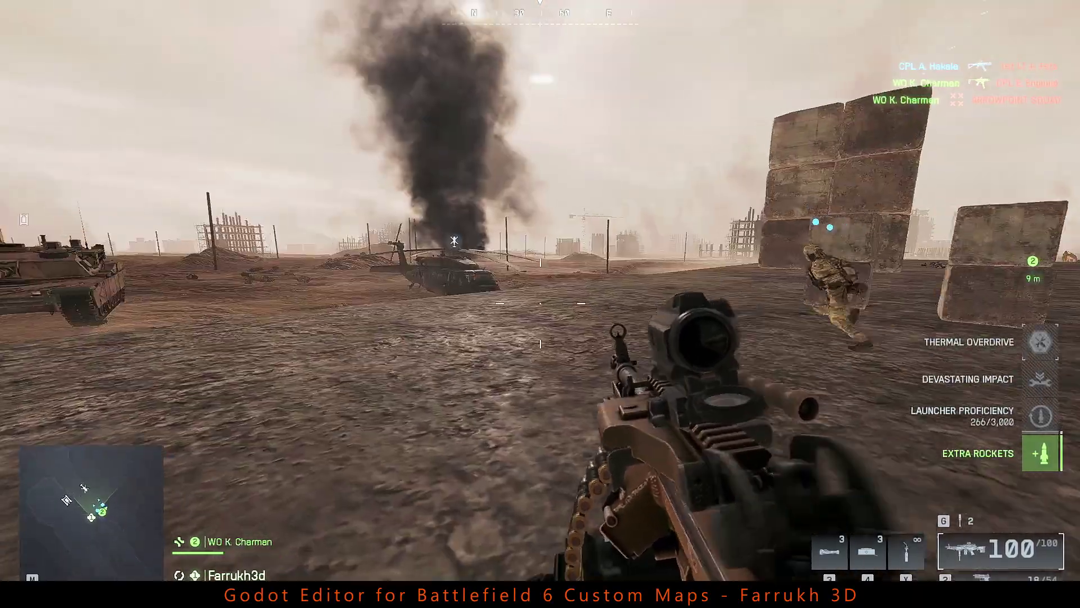
Walk around the custom map to inspect the helicopter, the stacked concrete blocks and the brick structures
key(w)
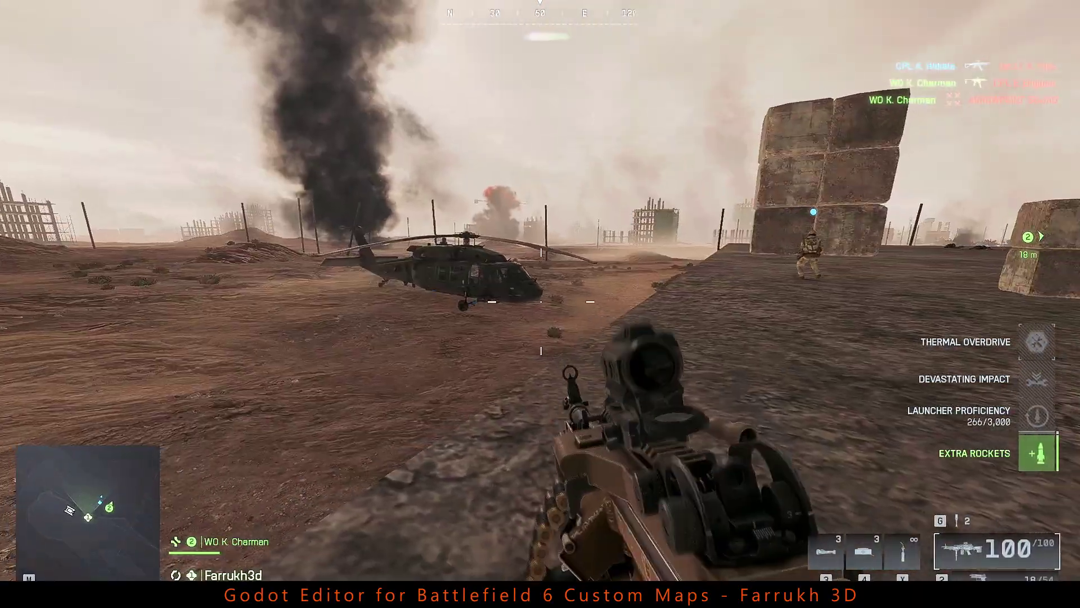
key(w)
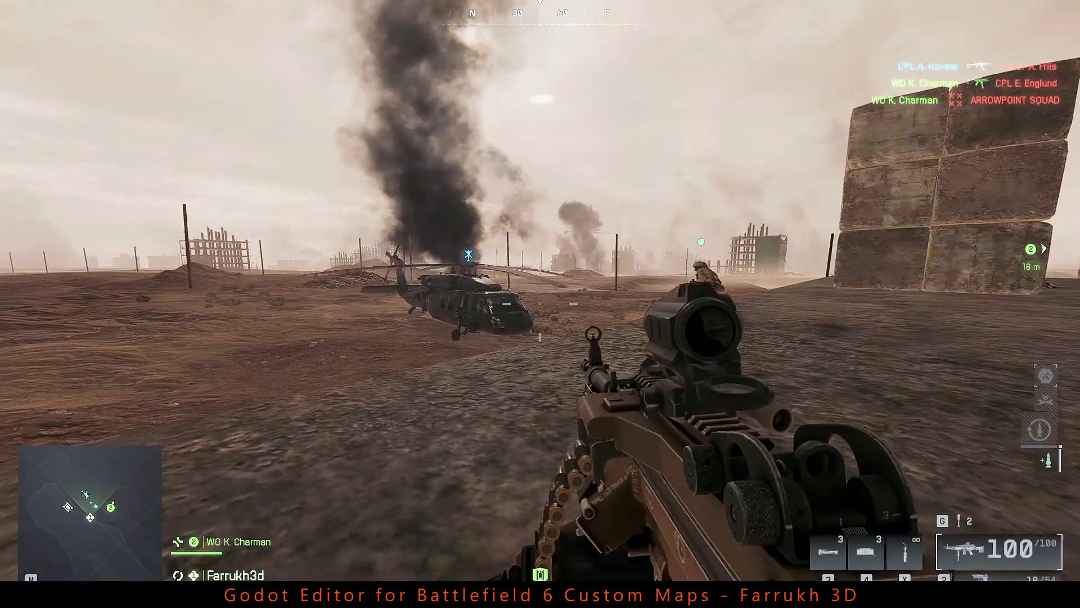
key(w)
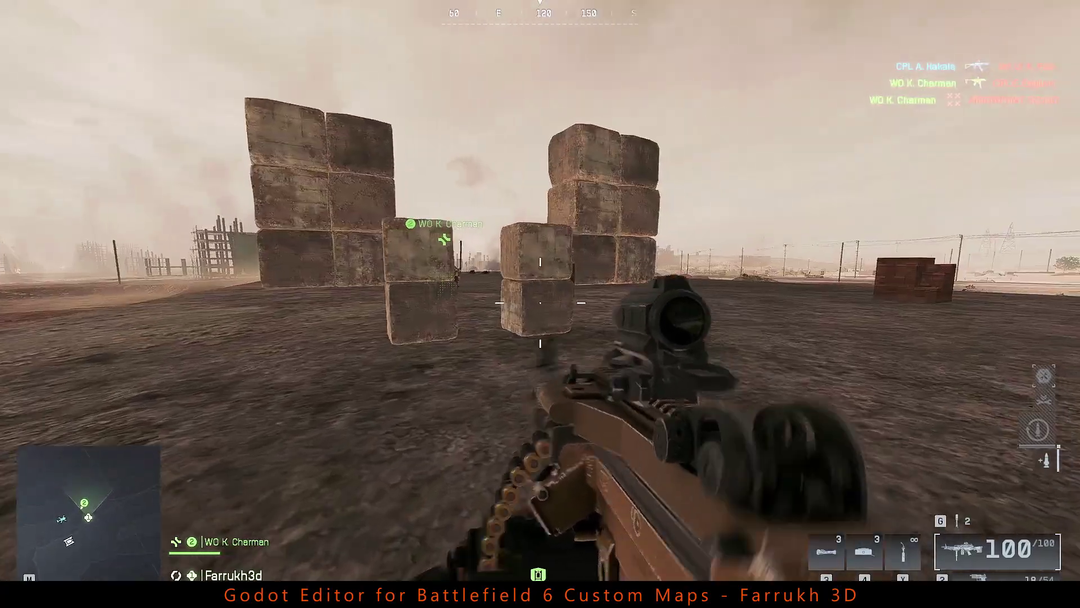
key(w)
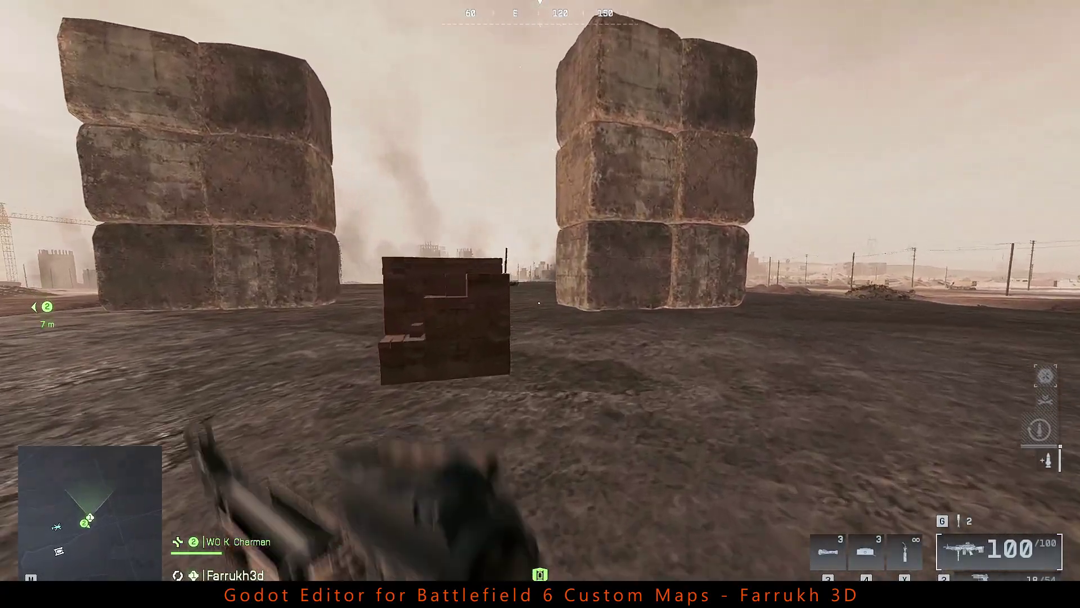
key(w)
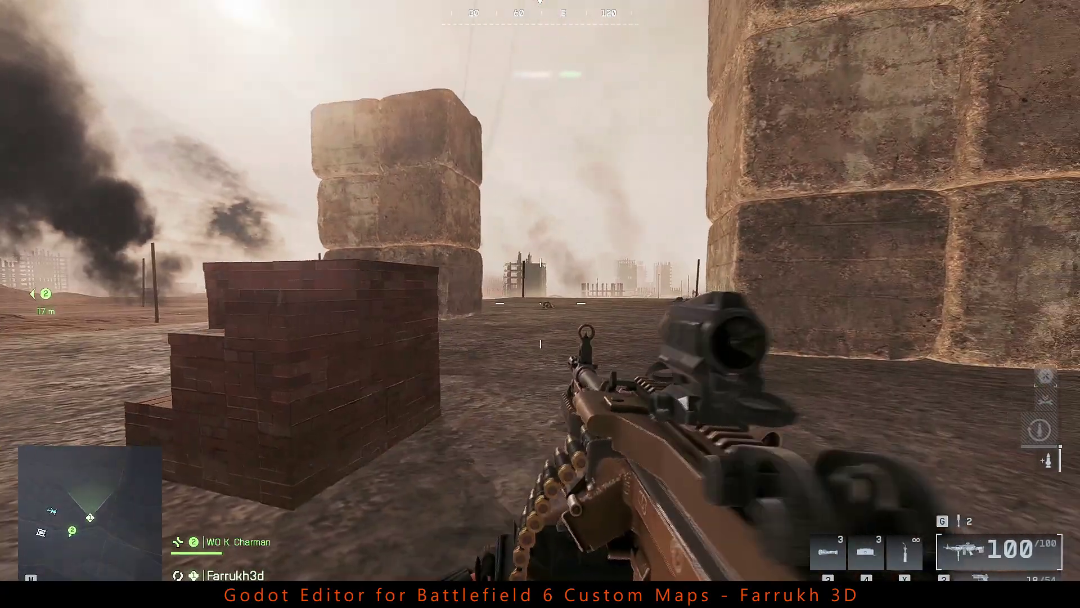
key(w)
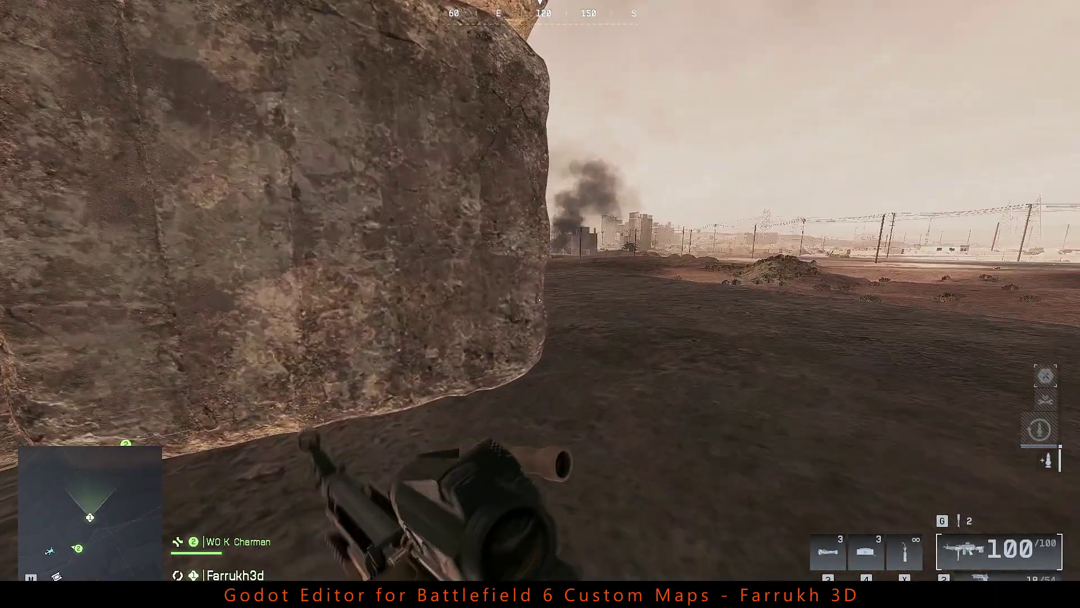
key(w)
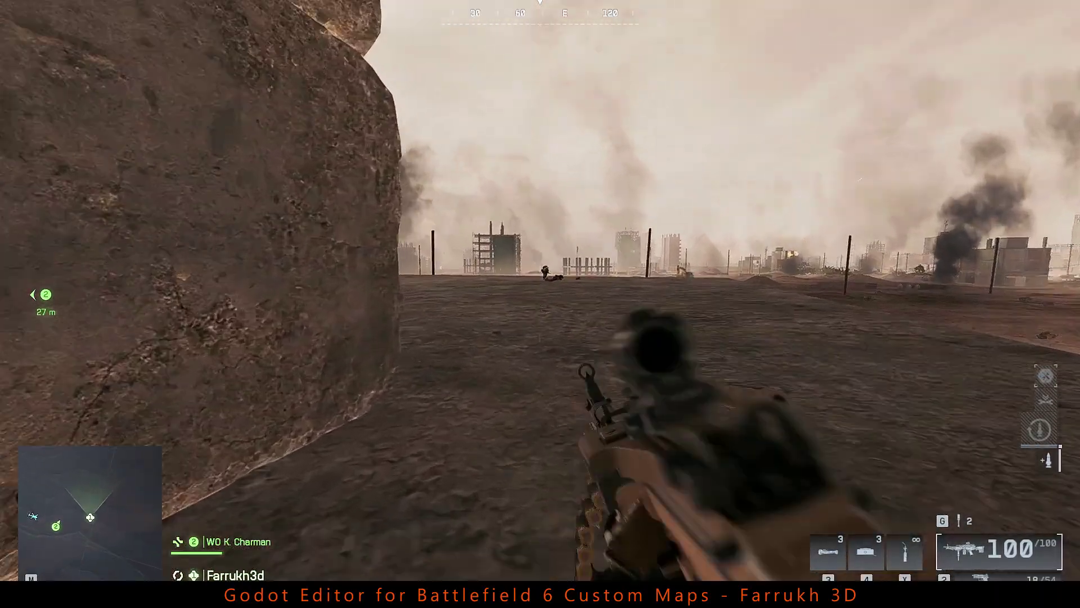
Test combat by aiming through the scope and shooting the enemy bot beyond the block tower
right_click(540, 304)
click(540, 304)
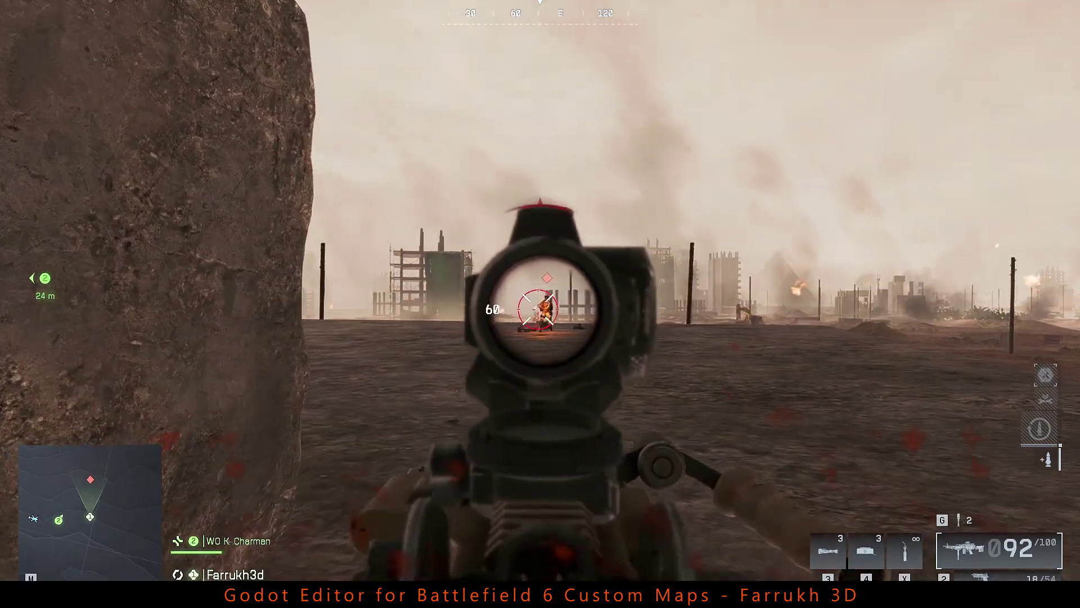
click(541, 303)
right_click(541, 304)
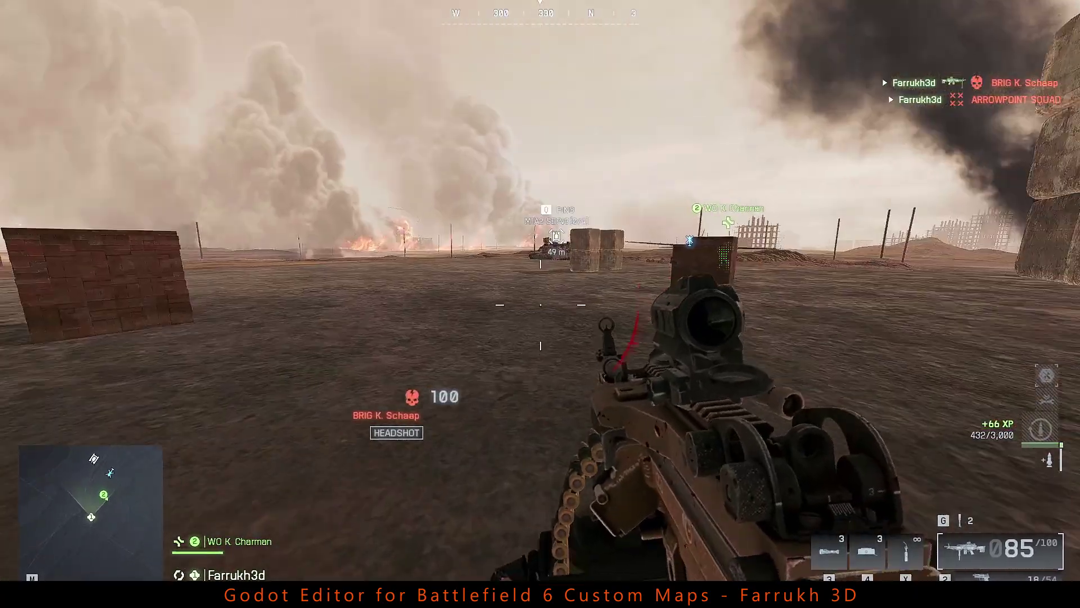
Test the placed vehicle by boarding the tank near the helicopter and firing its cannon toward the stacked blocks
key(w)
key(2)
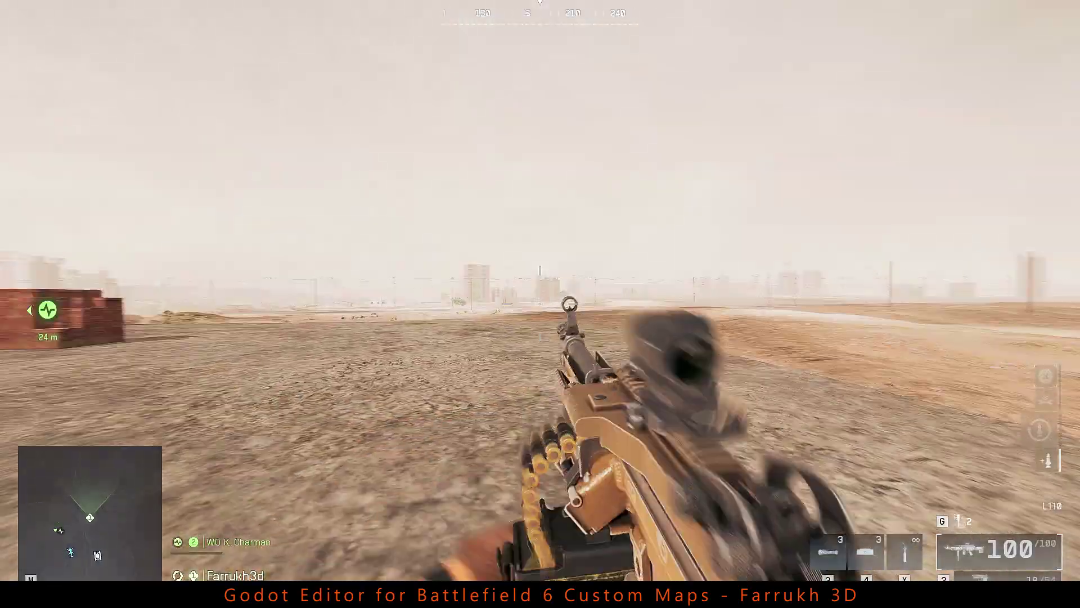
key(2)
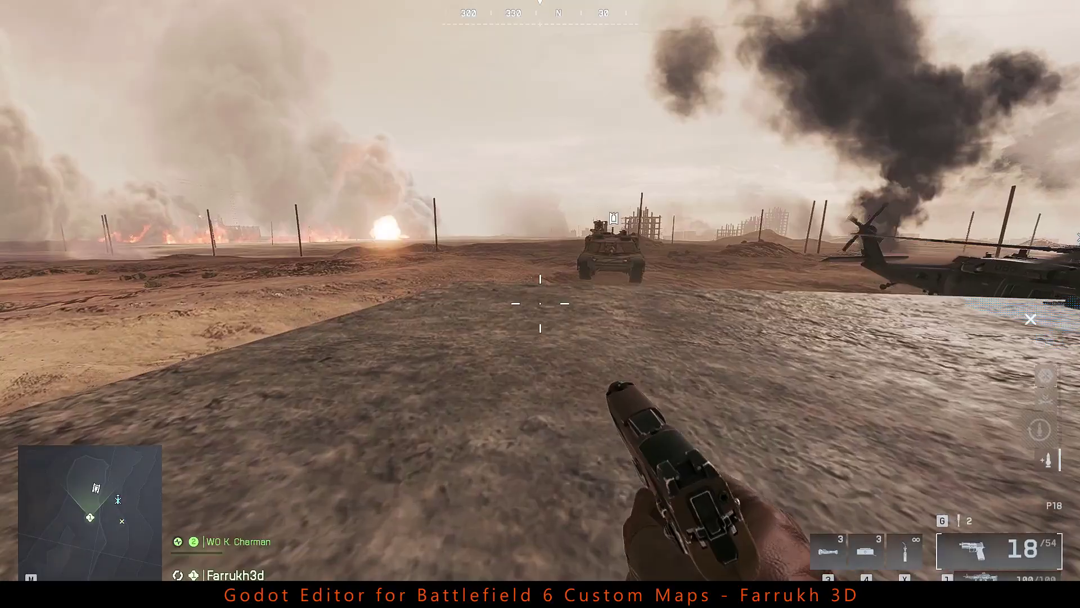
key(w)
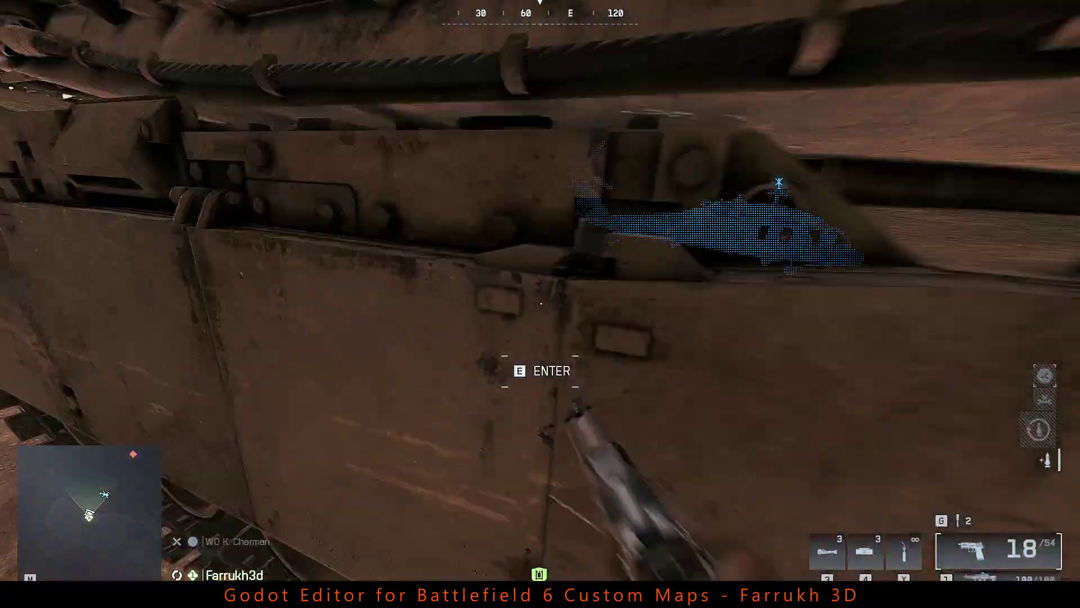
key(e)
key(a)
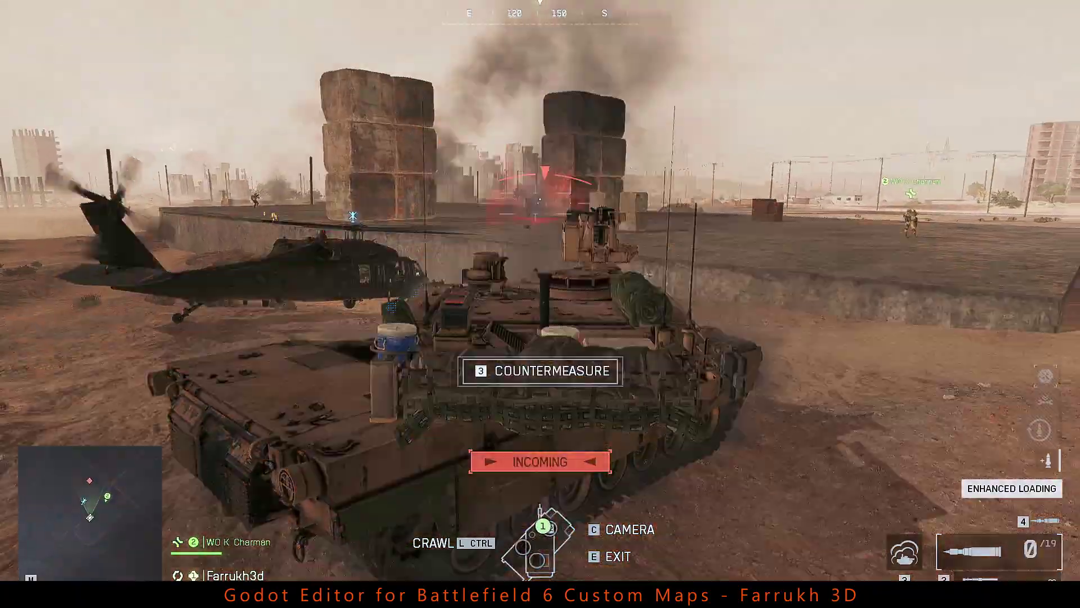
click(540, 199)
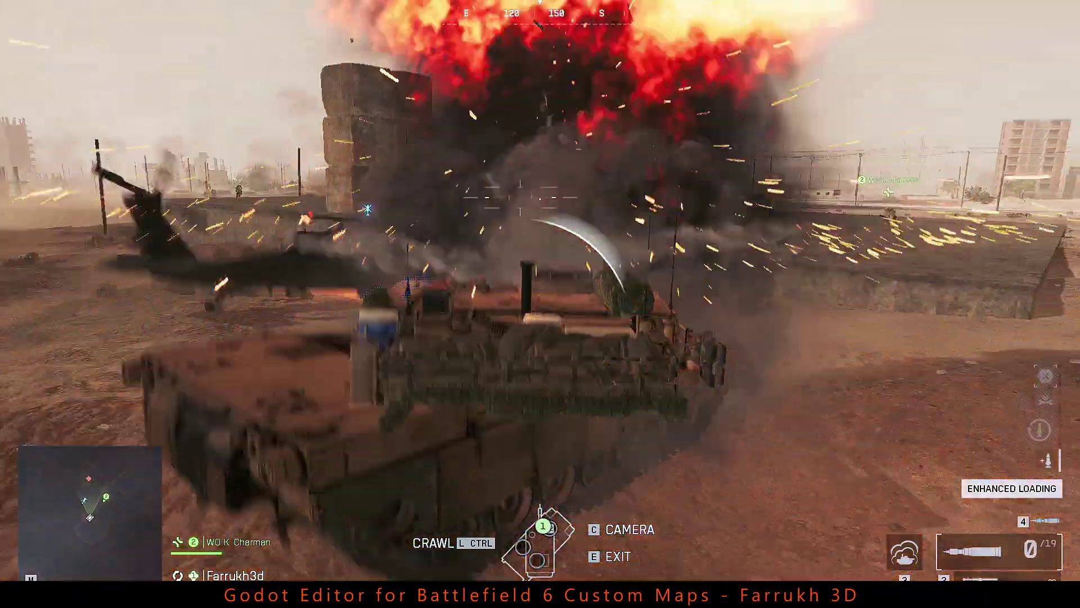